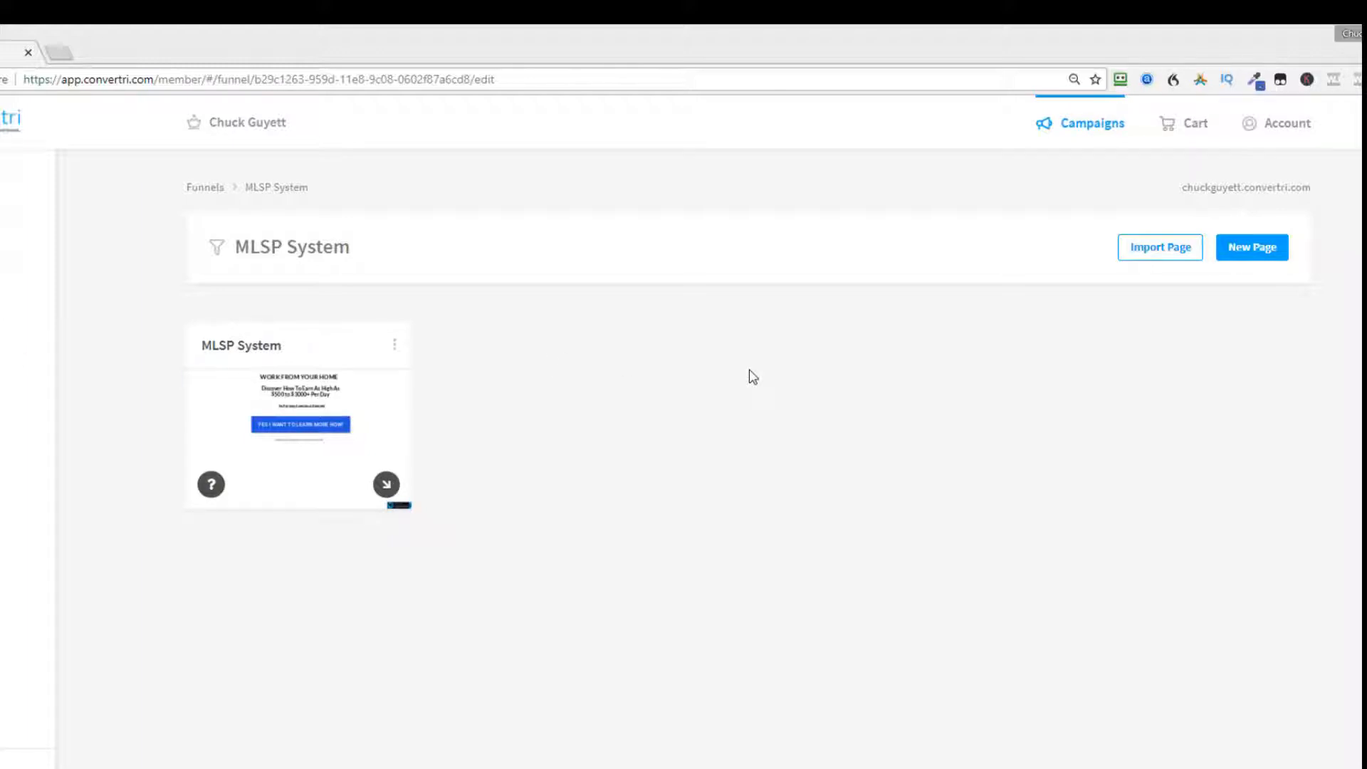
Step: Create a page from scratch named "Test Optin" in the MLSP System funnel and open it for editing
{"action": "left_click", "coordinate": [1262, 249]}
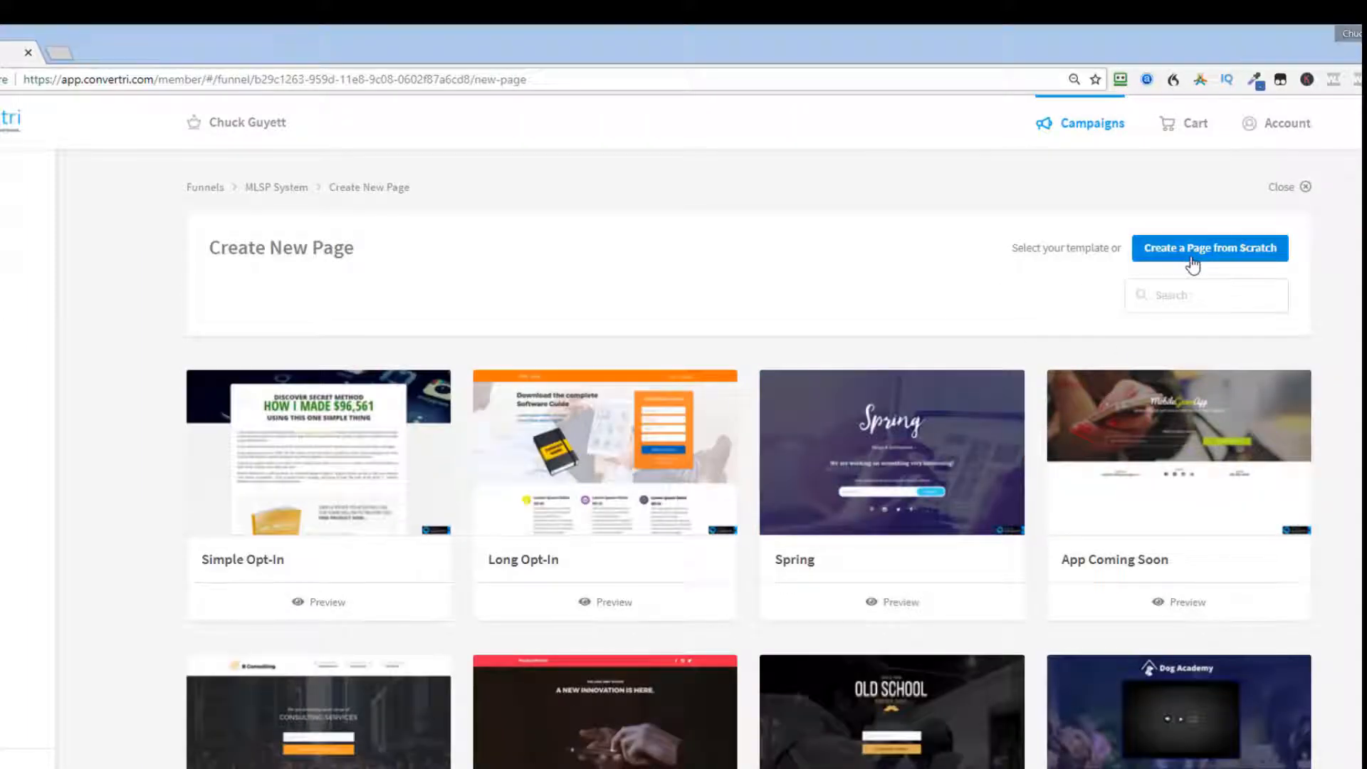
{"action": "scroll", "coordinate": [1225, 338], "scroll_direction": "down", "scroll_amount": 15}
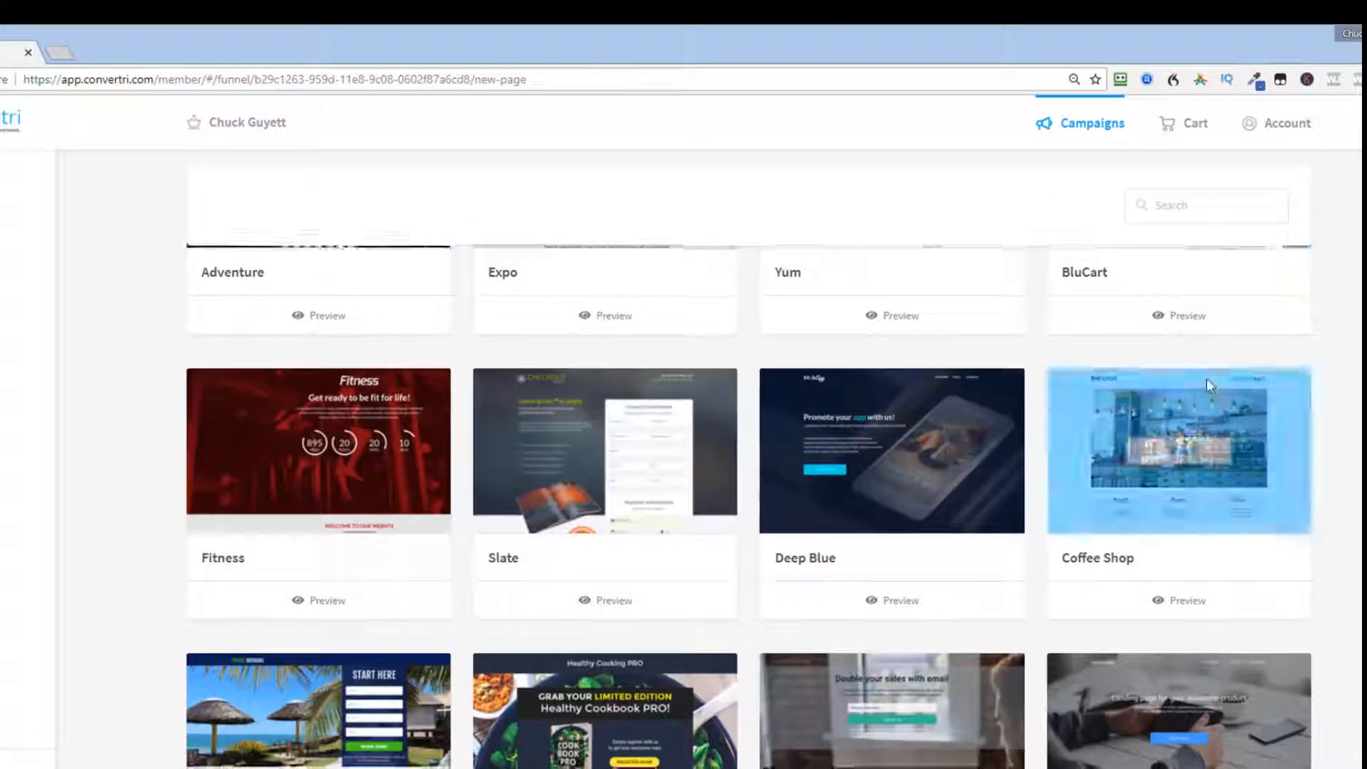
{"action": "scroll", "coordinate": [1208, 384], "scroll_direction": "down", "scroll_amount": 20}
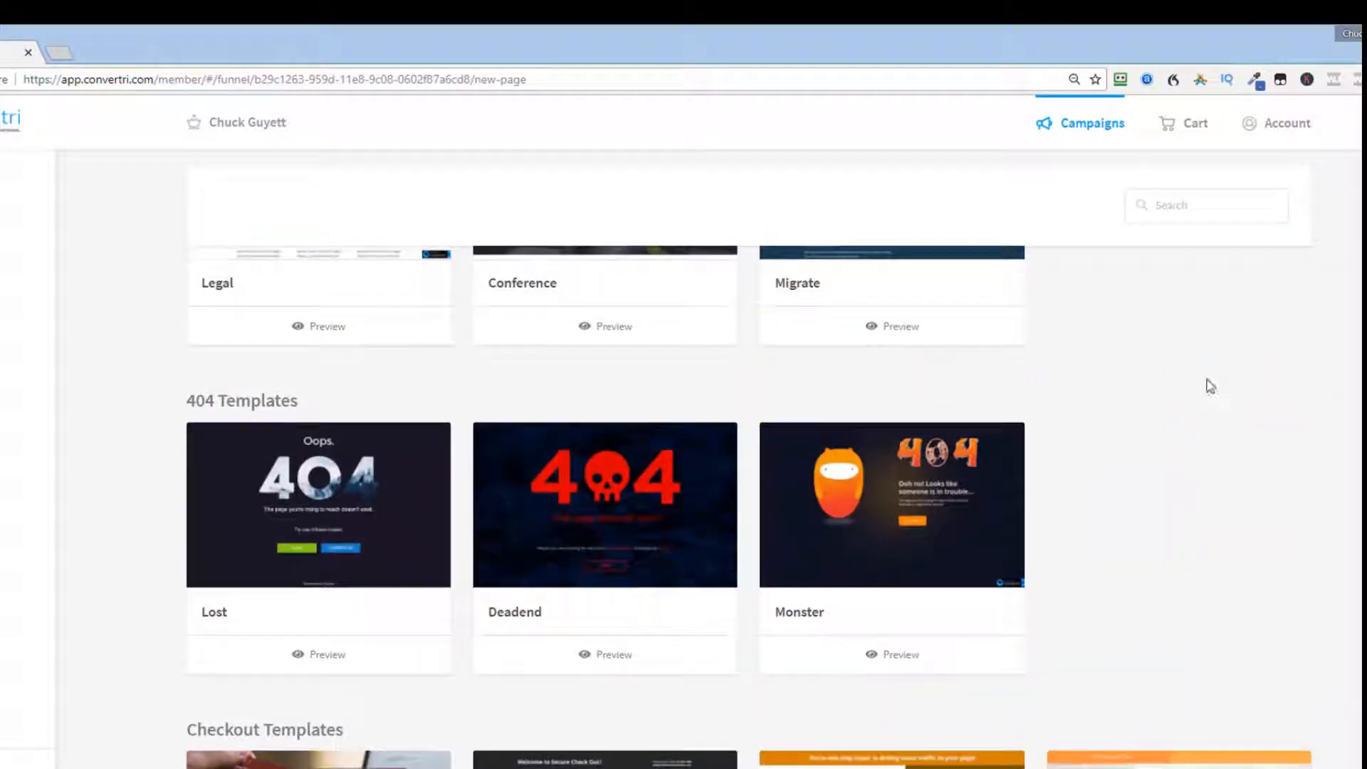
{"action": "scroll", "coordinate": [1214, 383], "scroll_direction": "down", "scroll_amount": 5}
{"action": "scroll", "coordinate": [1213, 383], "scroll_direction": "up", "scroll_amount": 20}
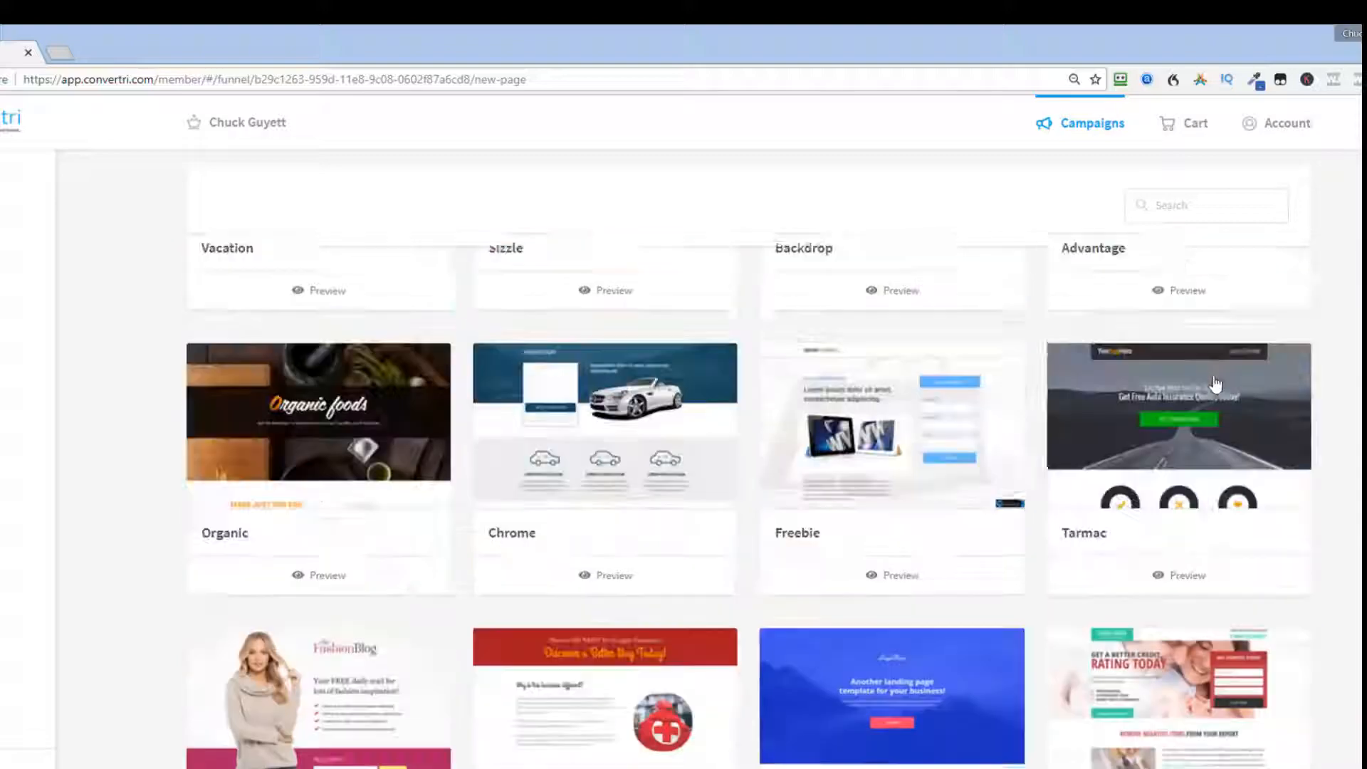
{"action": "scroll", "coordinate": [1215, 385], "scroll_direction": "up", "scroll_amount": 10}
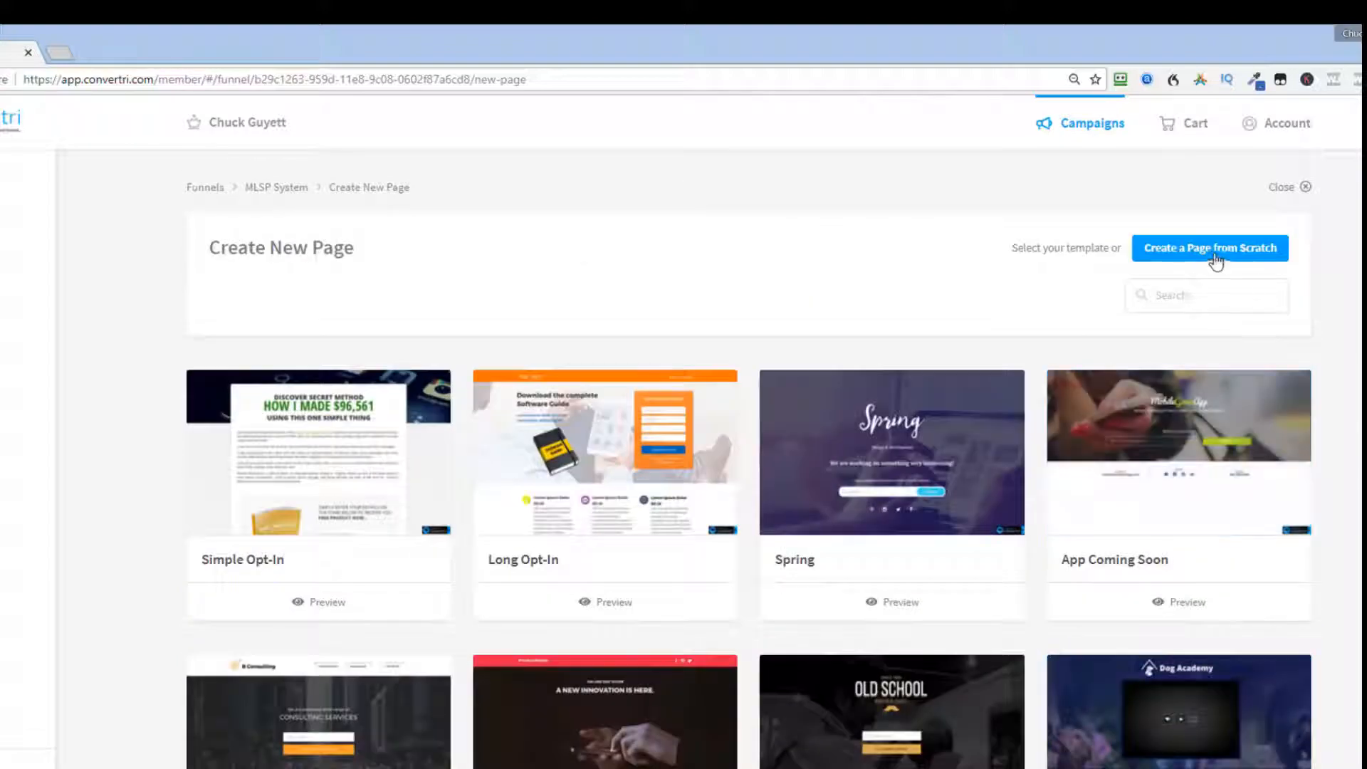
{"action": "left_click", "coordinate": [1202, 253]}
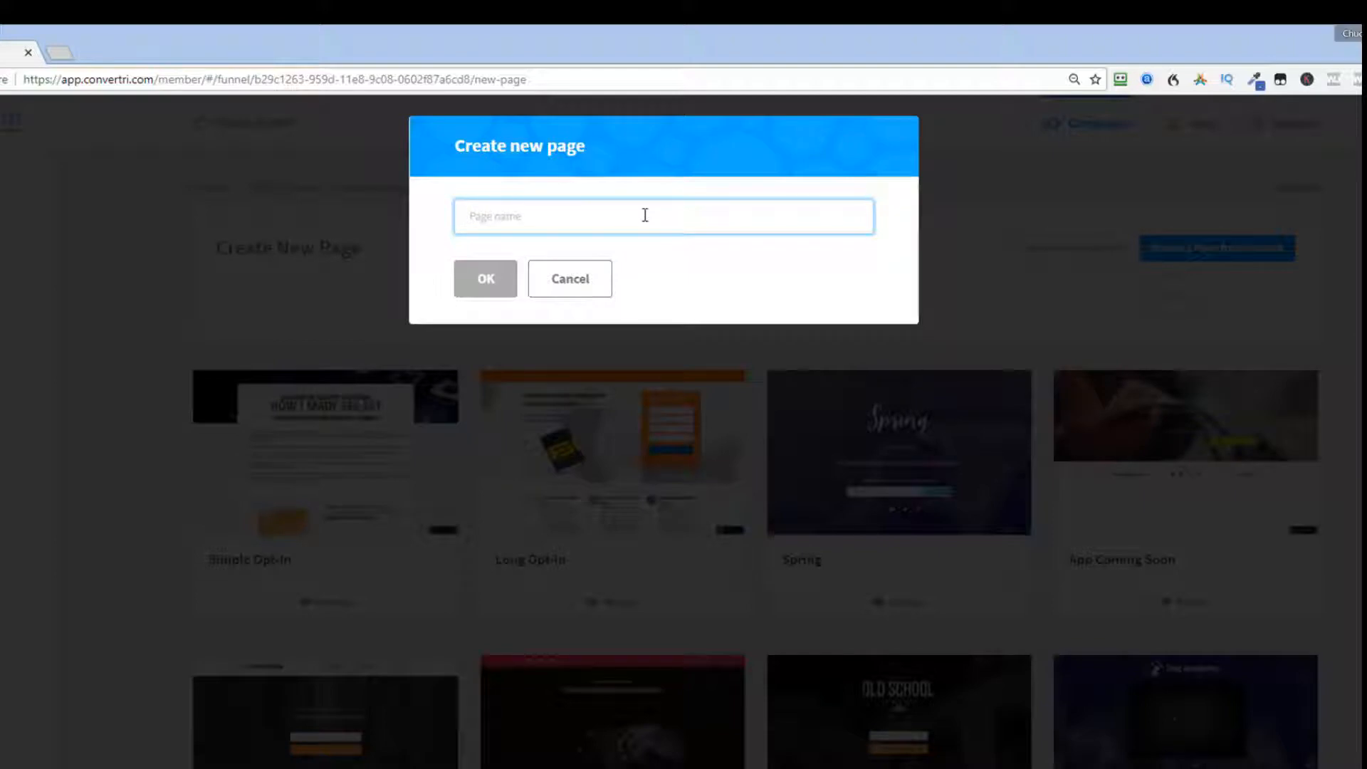
{"action": "type", "text": "Test Optin"}
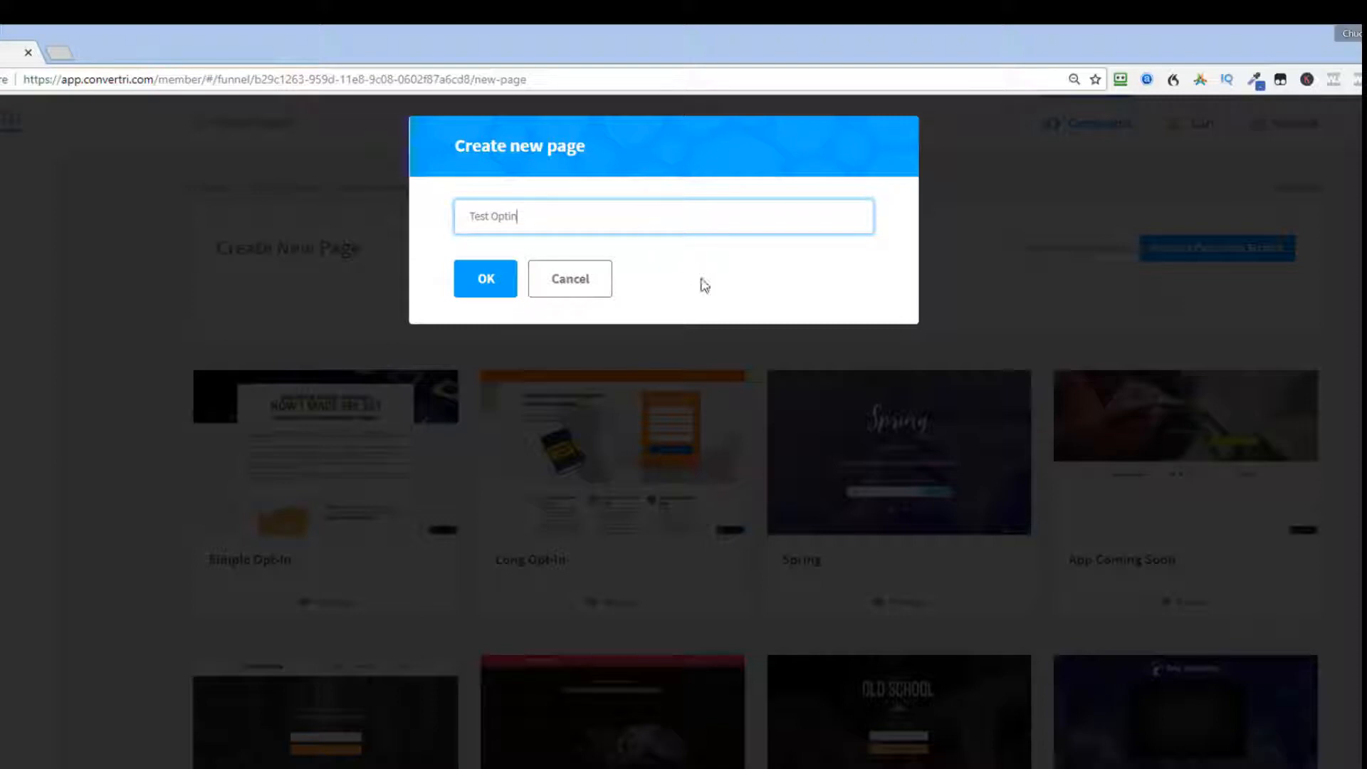
{"action": "left_click", "coordinate": [482, 281]}
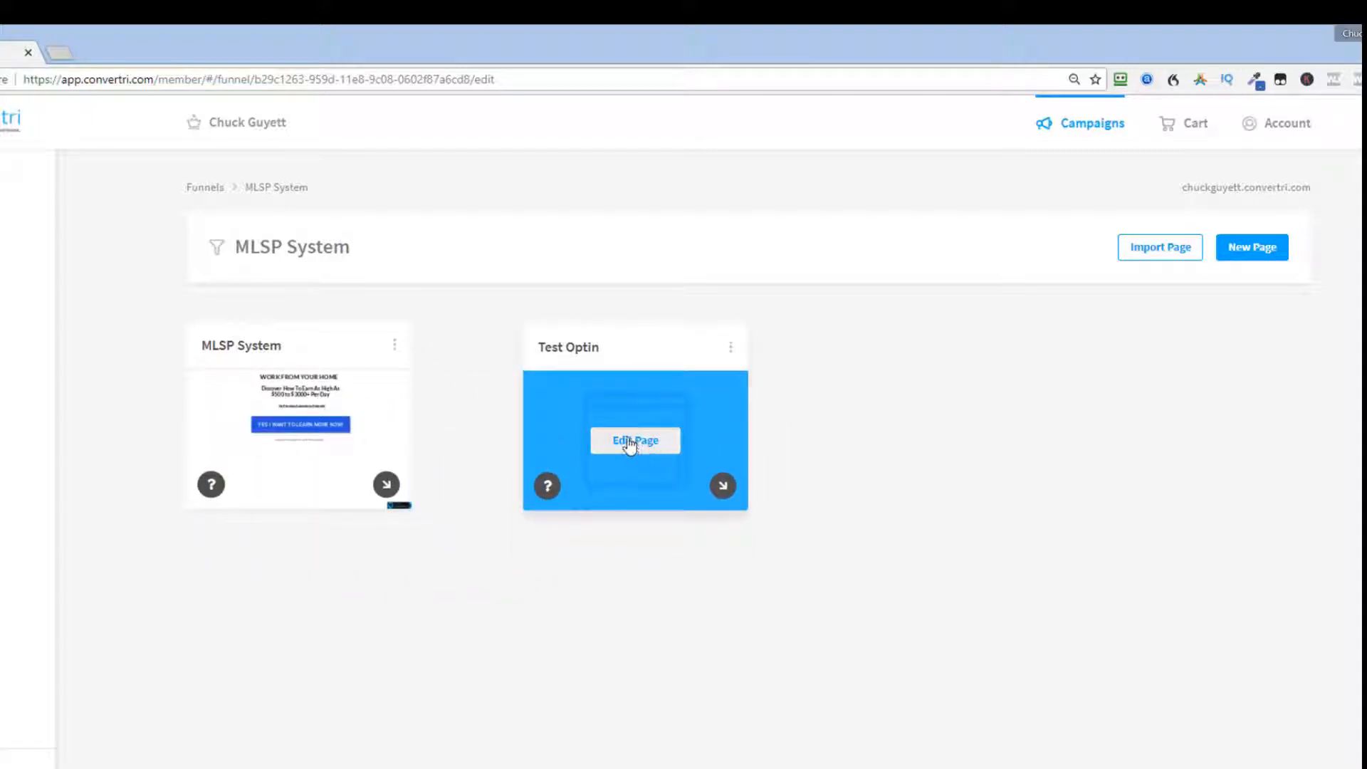
{"action": "left_click", "coordinate": [630, 443]}
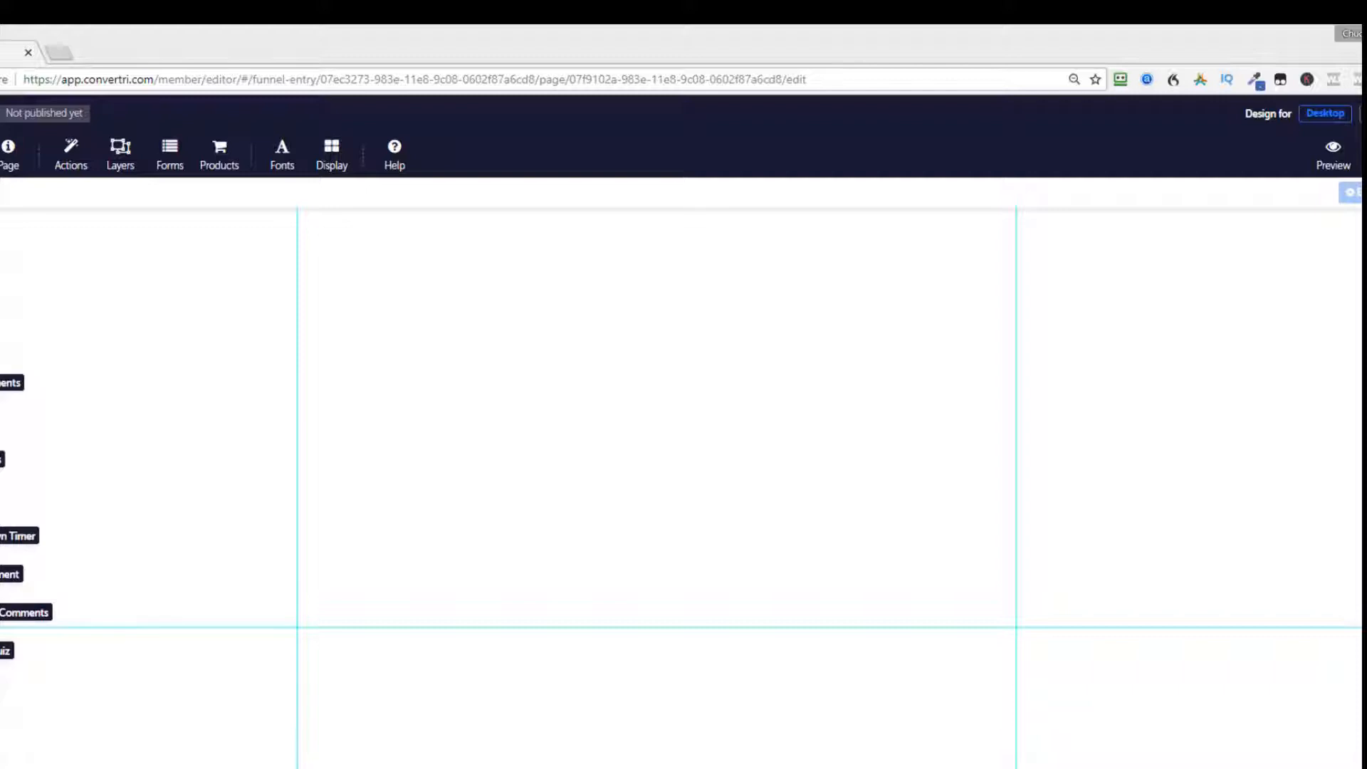
Step: Add a box element to the blank page, enlarge it and centre it between the vertical guides above the horizontal guide
{"action": "left_click_drag", "start_coordinate": [0, 424], "coordinate": [573, 342]}
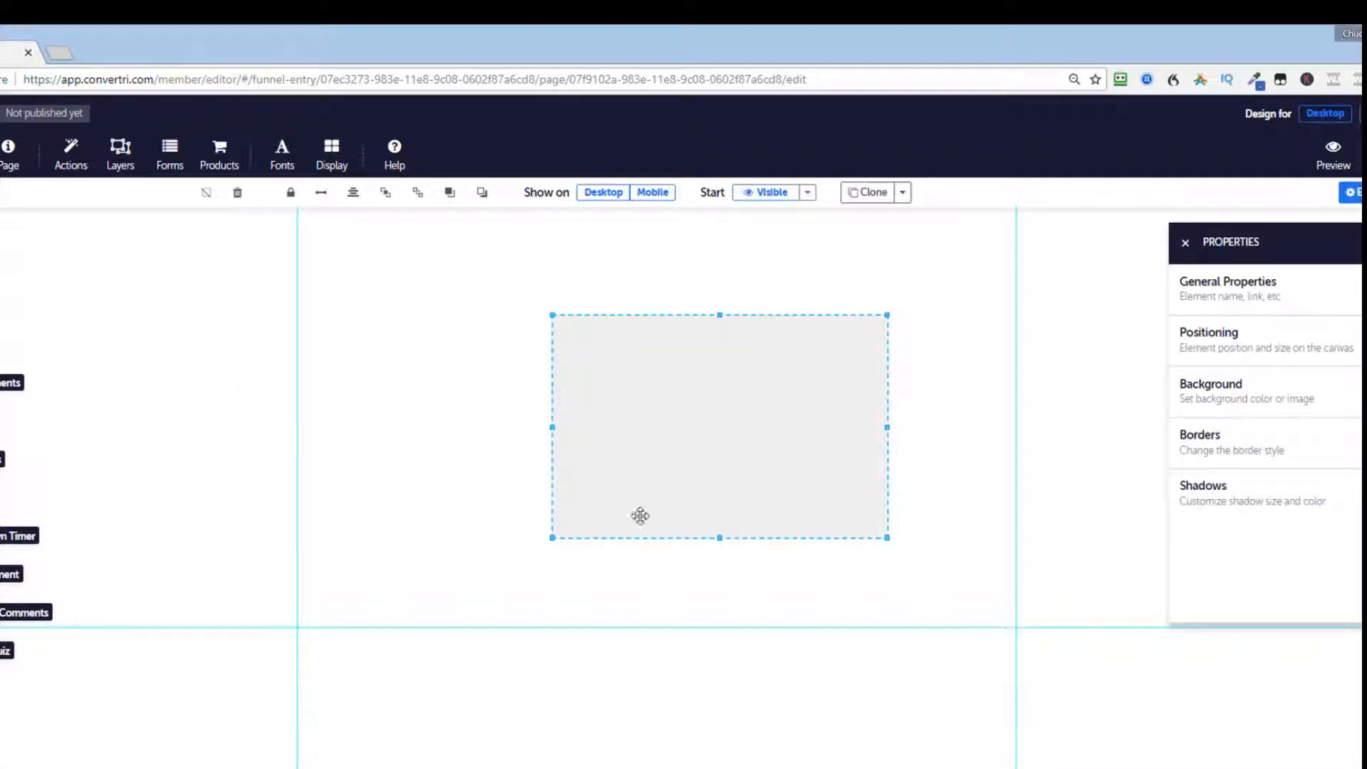
{"action": "left_click_drag", "start_coordinate": [552, 536], "coordinate": [344, 580]}
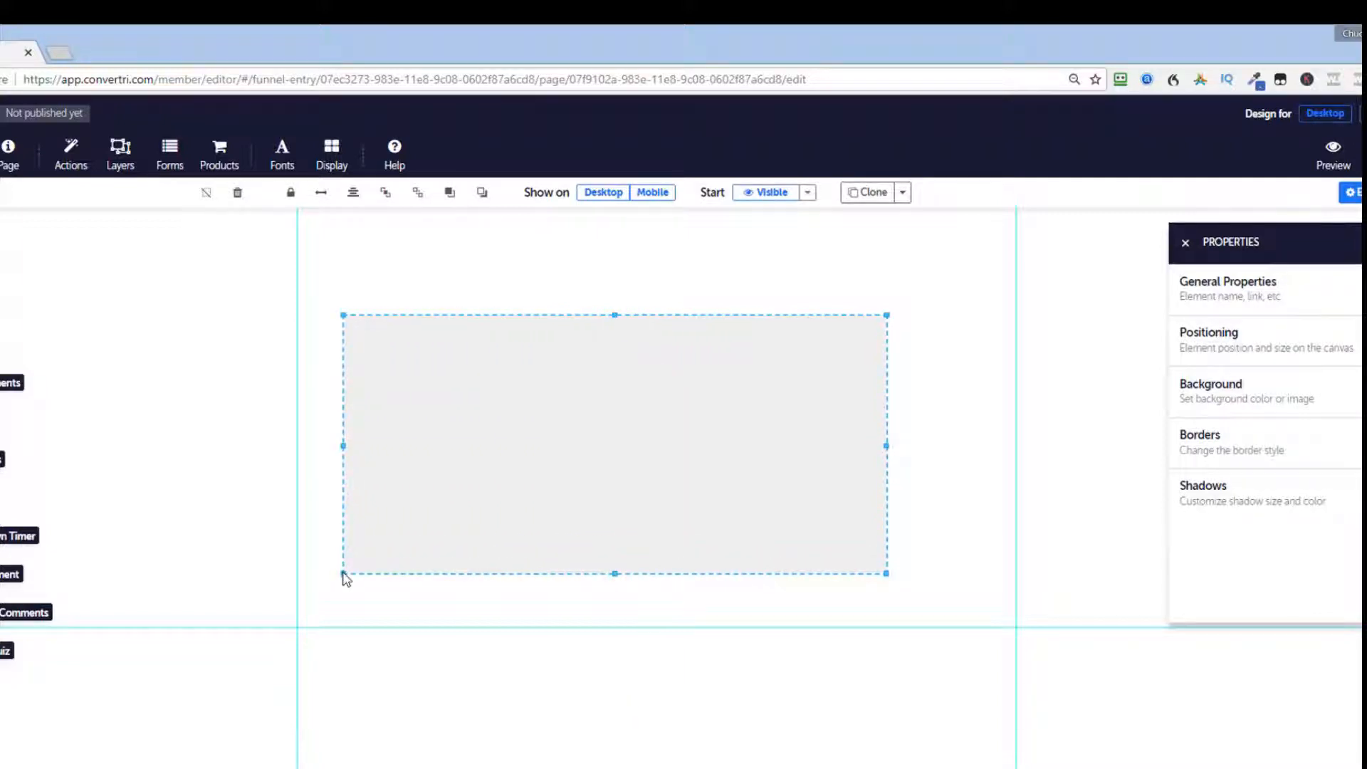
{"action": "left_click_drag", "start_coordinate": [548, 494], "coordinate": [598, 484]}
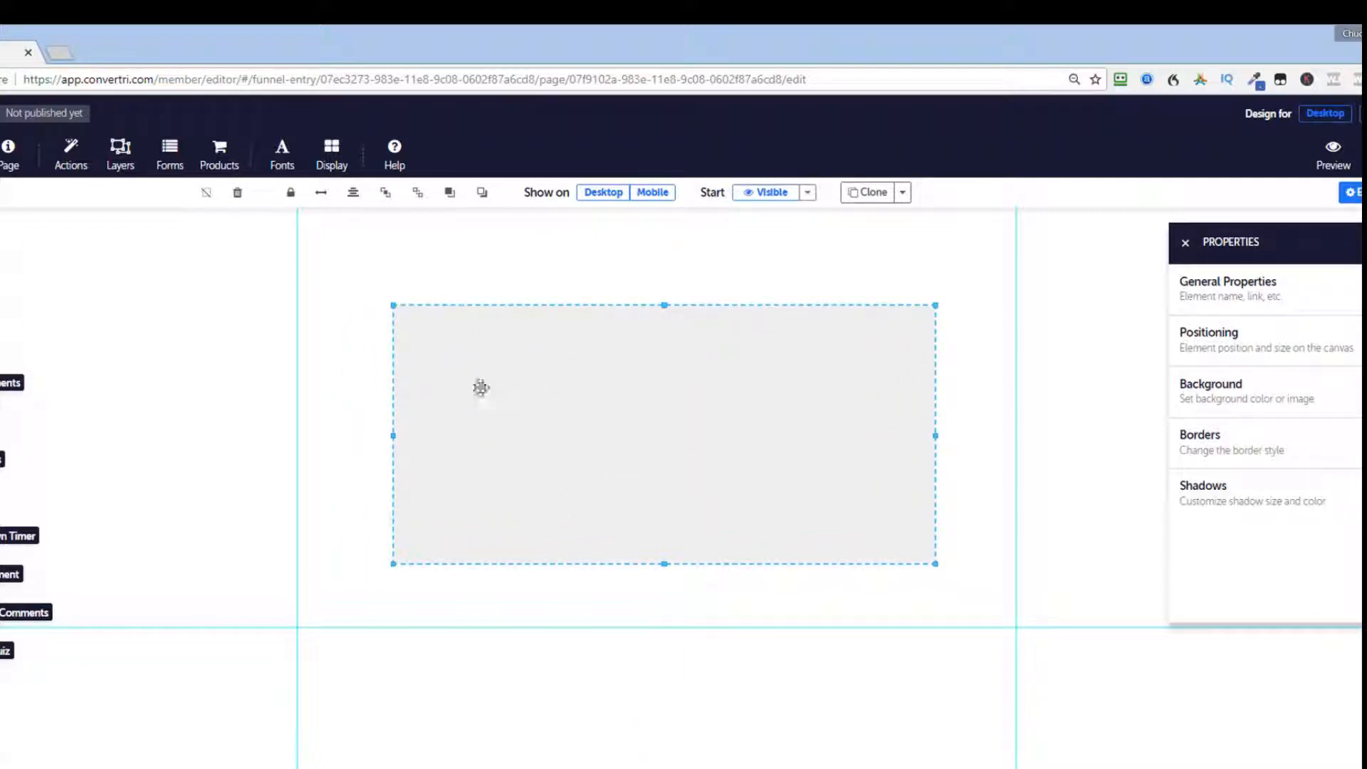
{"action": "left_click_drag", "start_coordinate": [503, 405], "coordinate": [491, 372]}
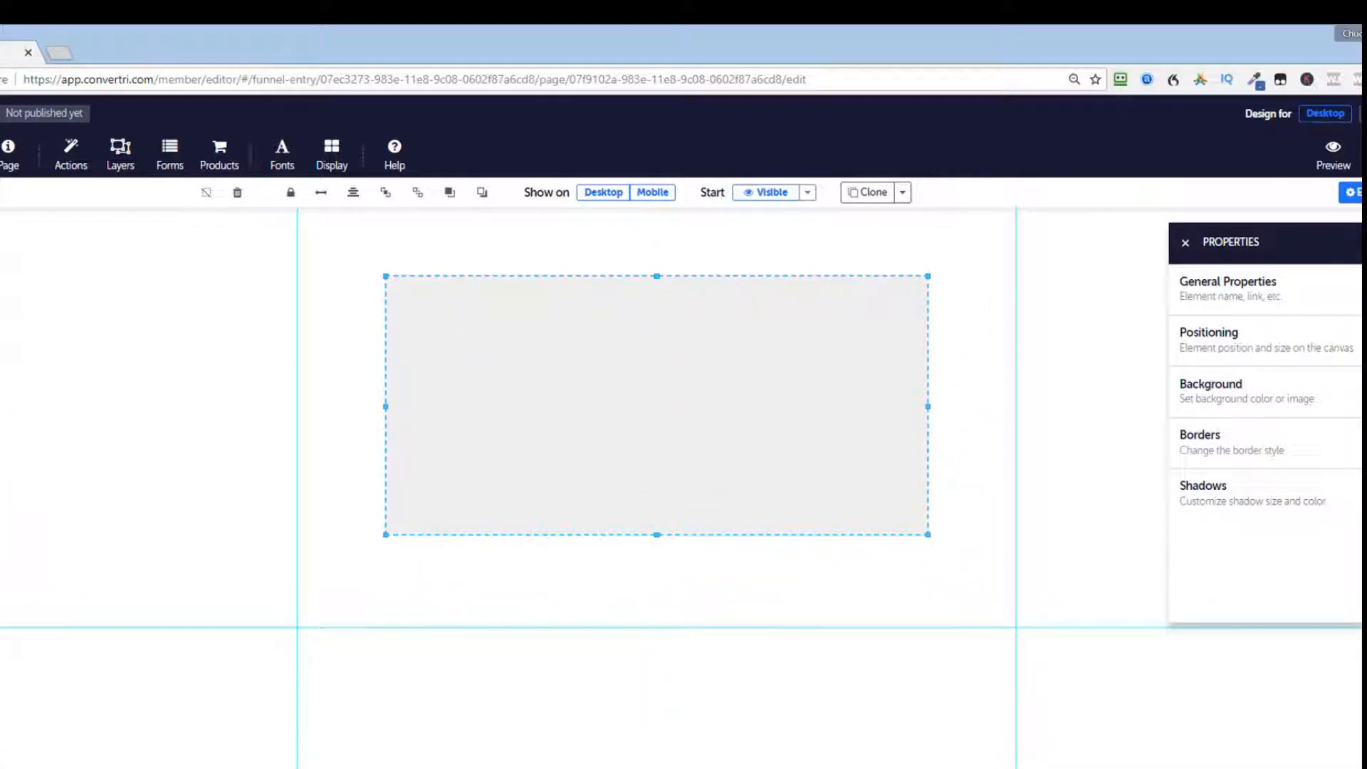
Step: Add a text element near the upper edge of the grey box with the headline "WORK FROM YOUR HOME"
{"action": "left_click_drag", "start_coordinate": [3, 327], "coordinate": [597, 329]}
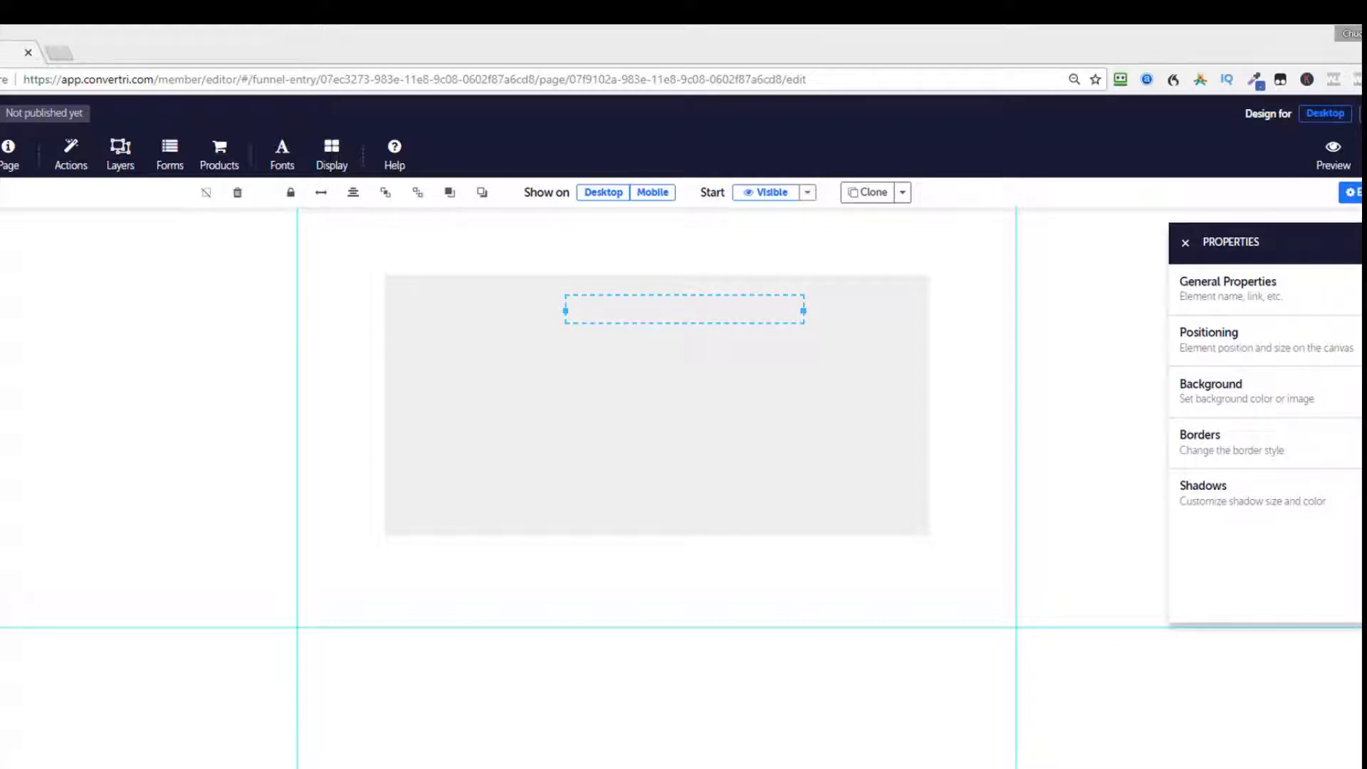
{"action": "double_click", "coordinate": [656, 310]}
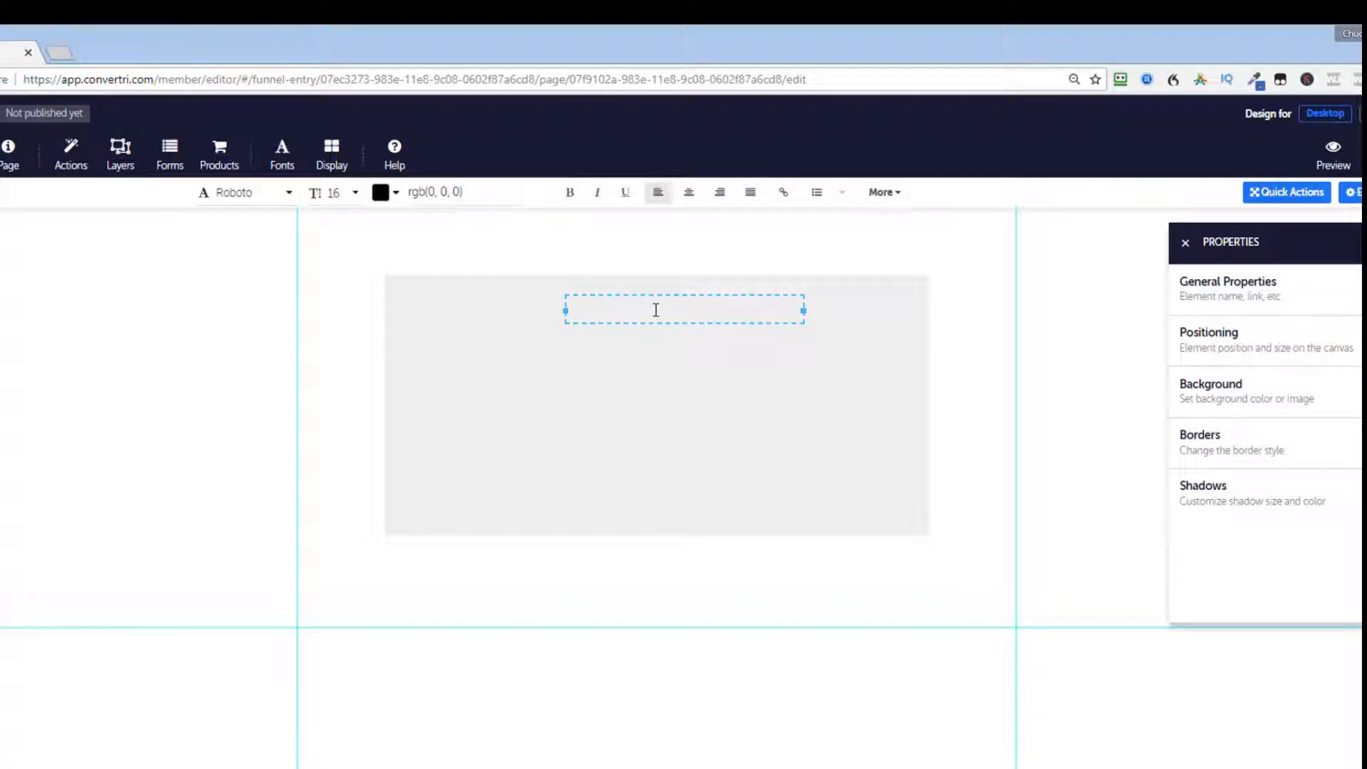
{"action": "type", "text": "WORK FROM YOUR HOME"}
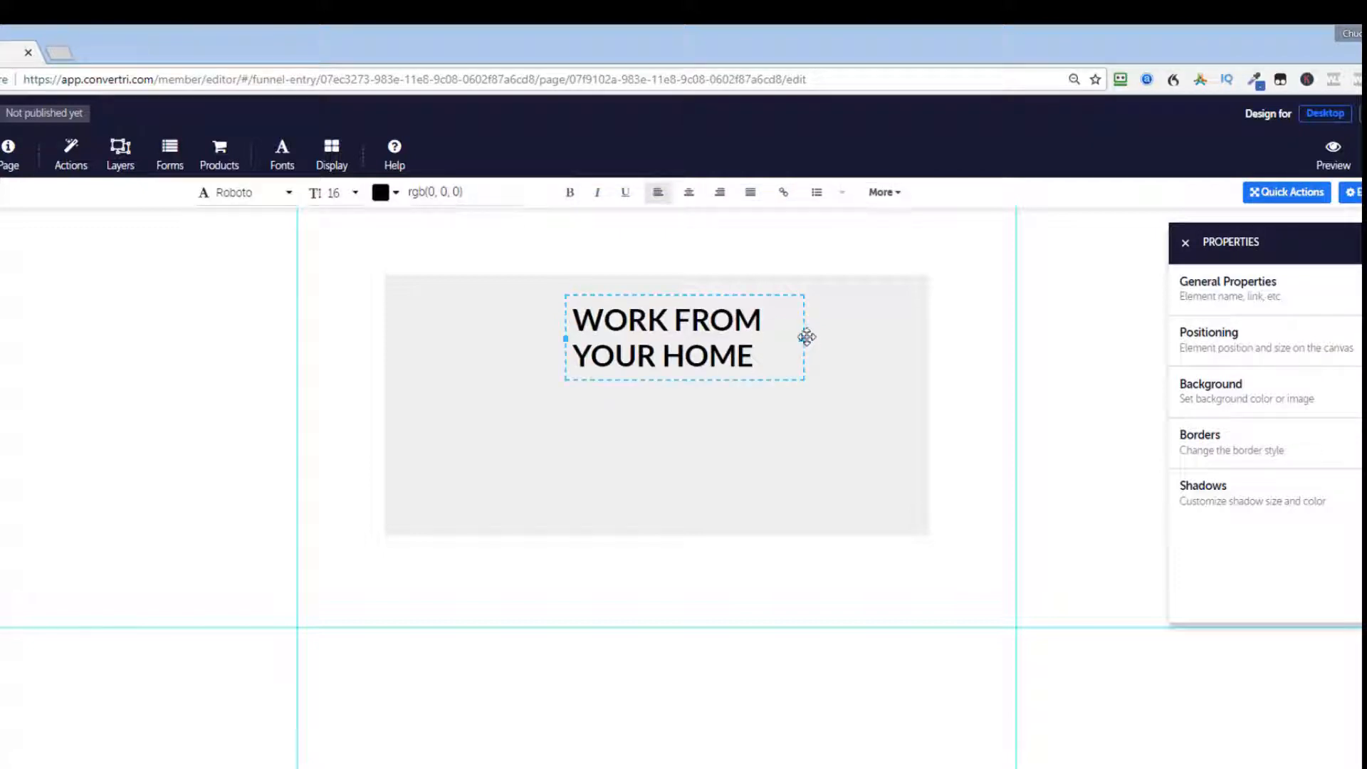
{"action": "left_click", "coordinate": [805, 336]}
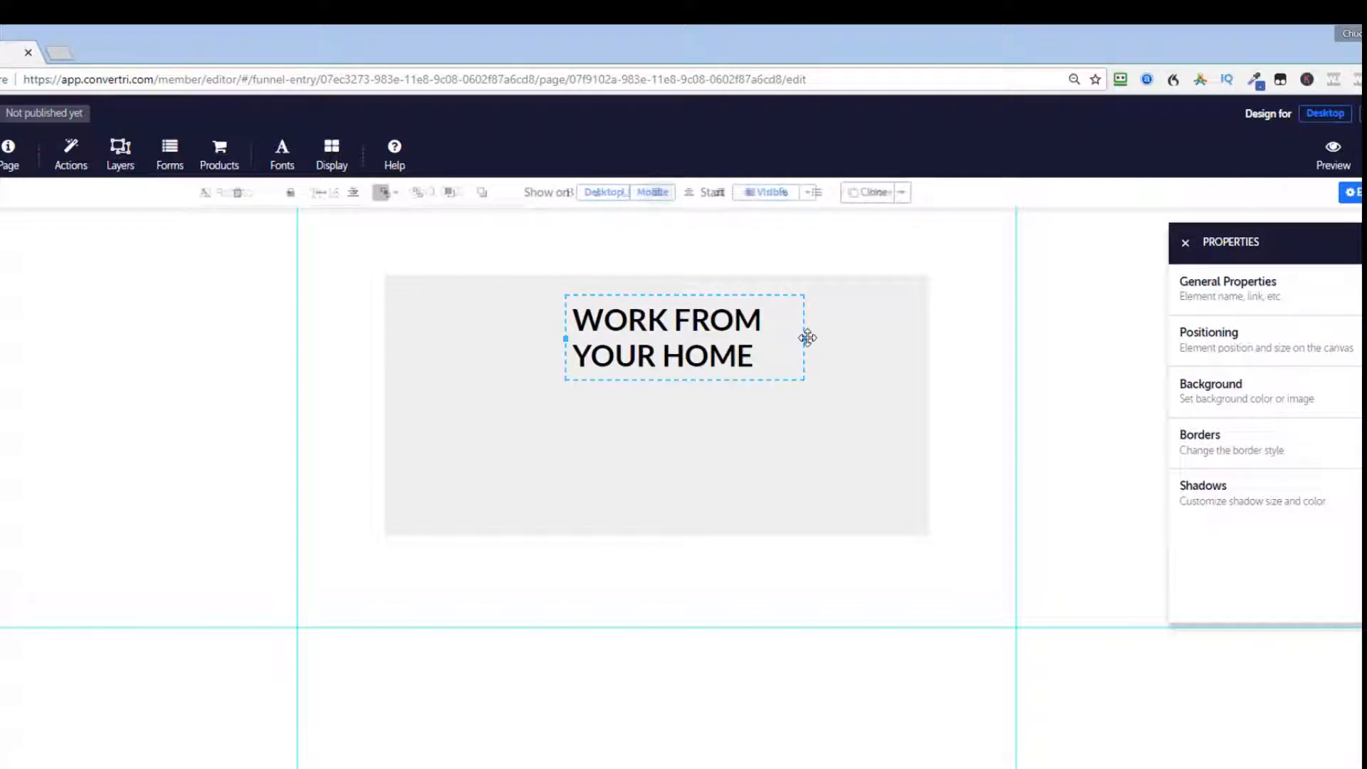
Step: Widen the headline's text element so the text fits on one line, and centre it horizontally on the page
{"action": "left_click", "coordinate": [589, 360]}
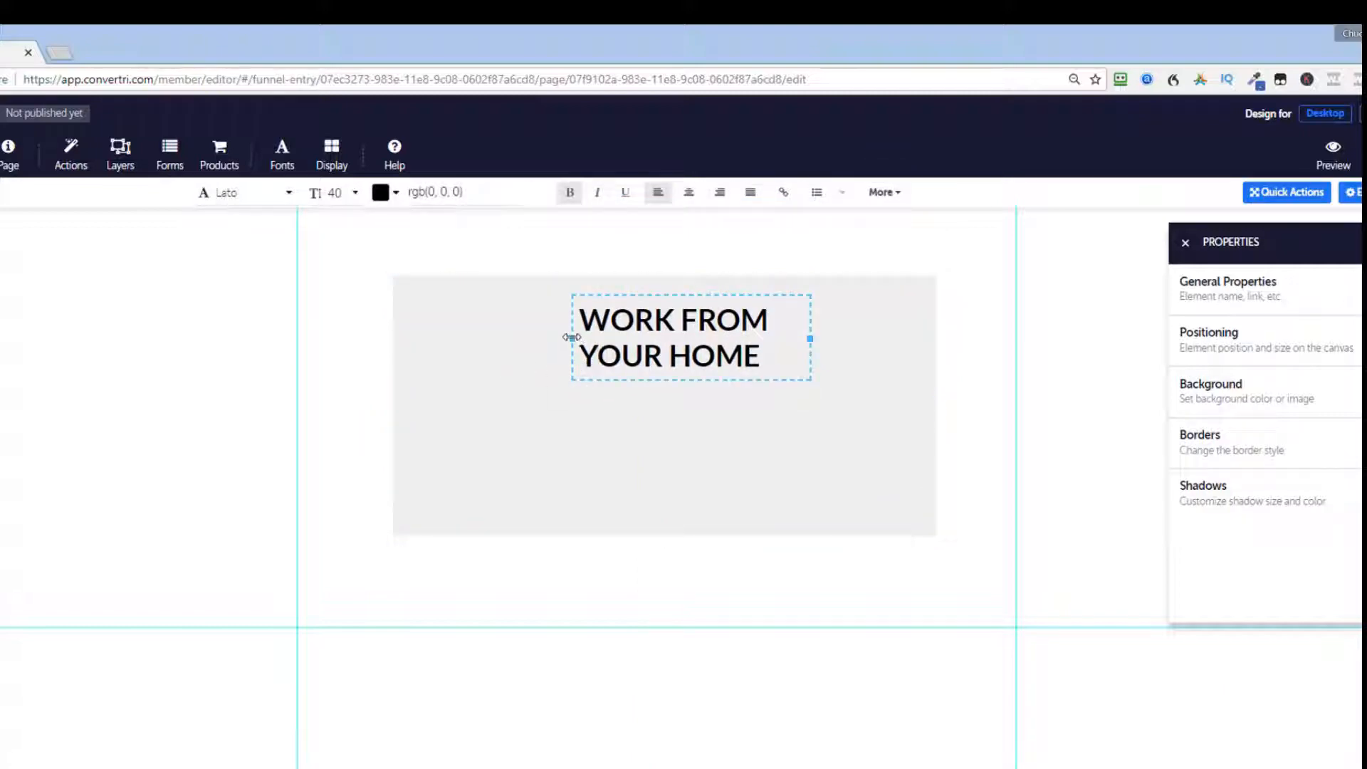
{"action": "left_click_drag", "start_coordinate": [572, 338], "coordinate": [425, 356]}
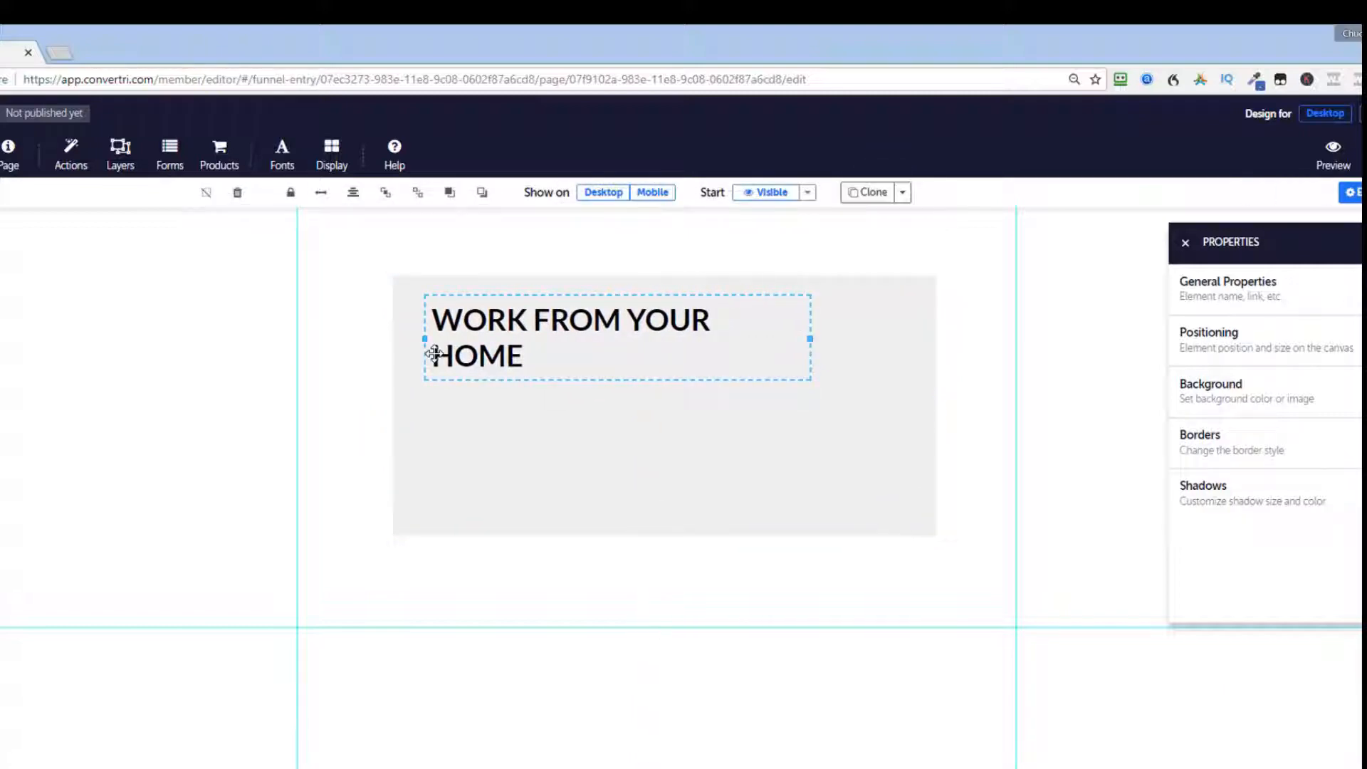
{"action": "mouse_move", "coordinate": [809, 338]}
{"action": "left_mouse_down"}
{"action": "mouse_move", "coordinate": [842, 339]}
{"action": "mouse_move", "coordinate": [847, 323]}
{"action": "mouse_move", "coordinate": [819, 321]}
{"action": "left_mouse_up"}
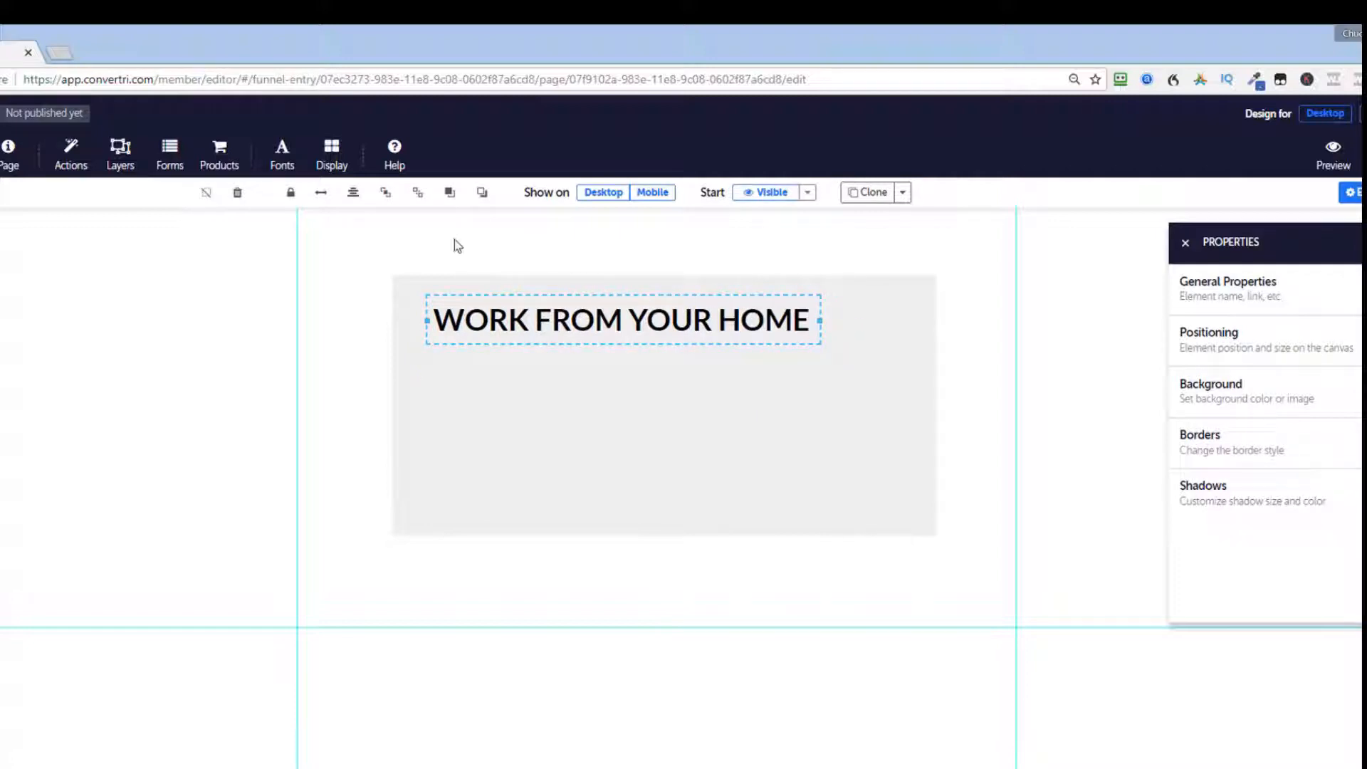
{"action": "left_click", "coordinate": [352, 192]}
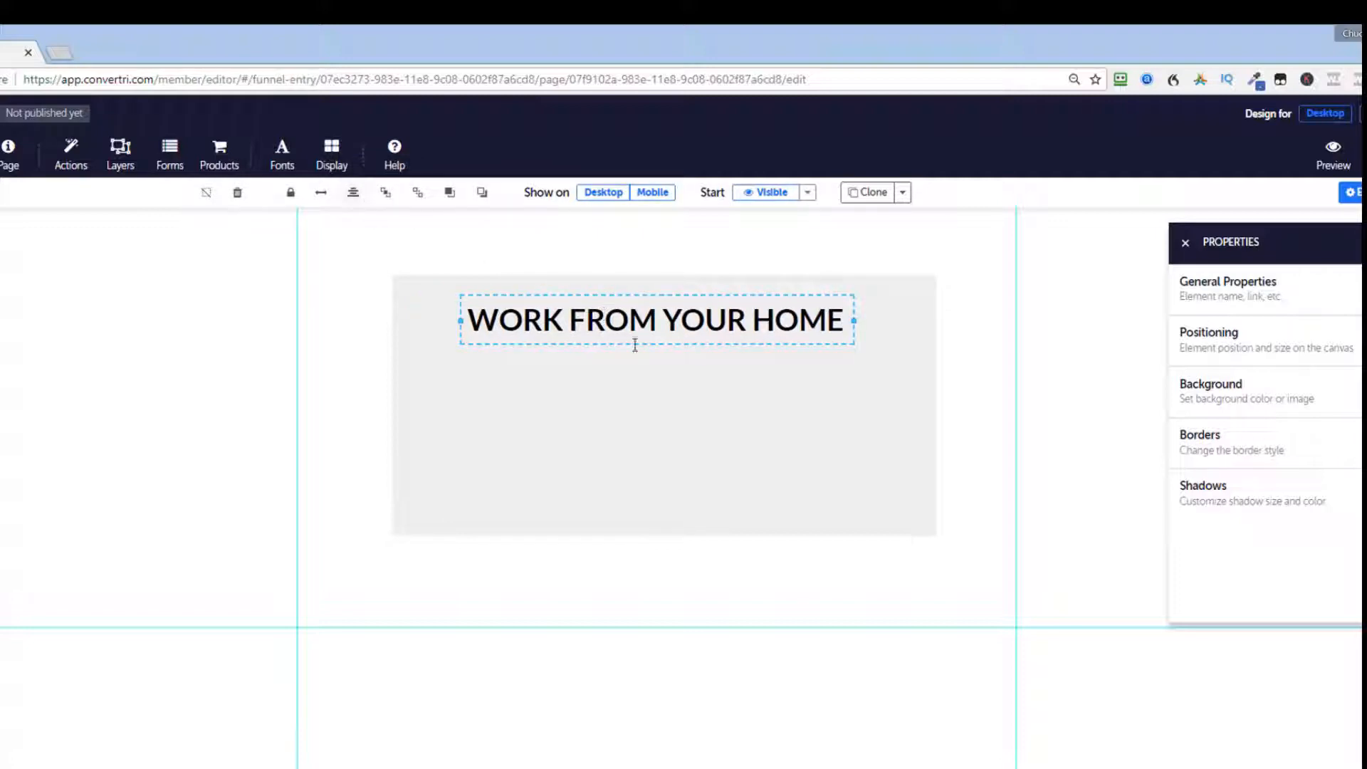
Step: Centre the grey box behind the headline horizontally on the page
{"action": "left_click", "coordinate": [705, 427]}
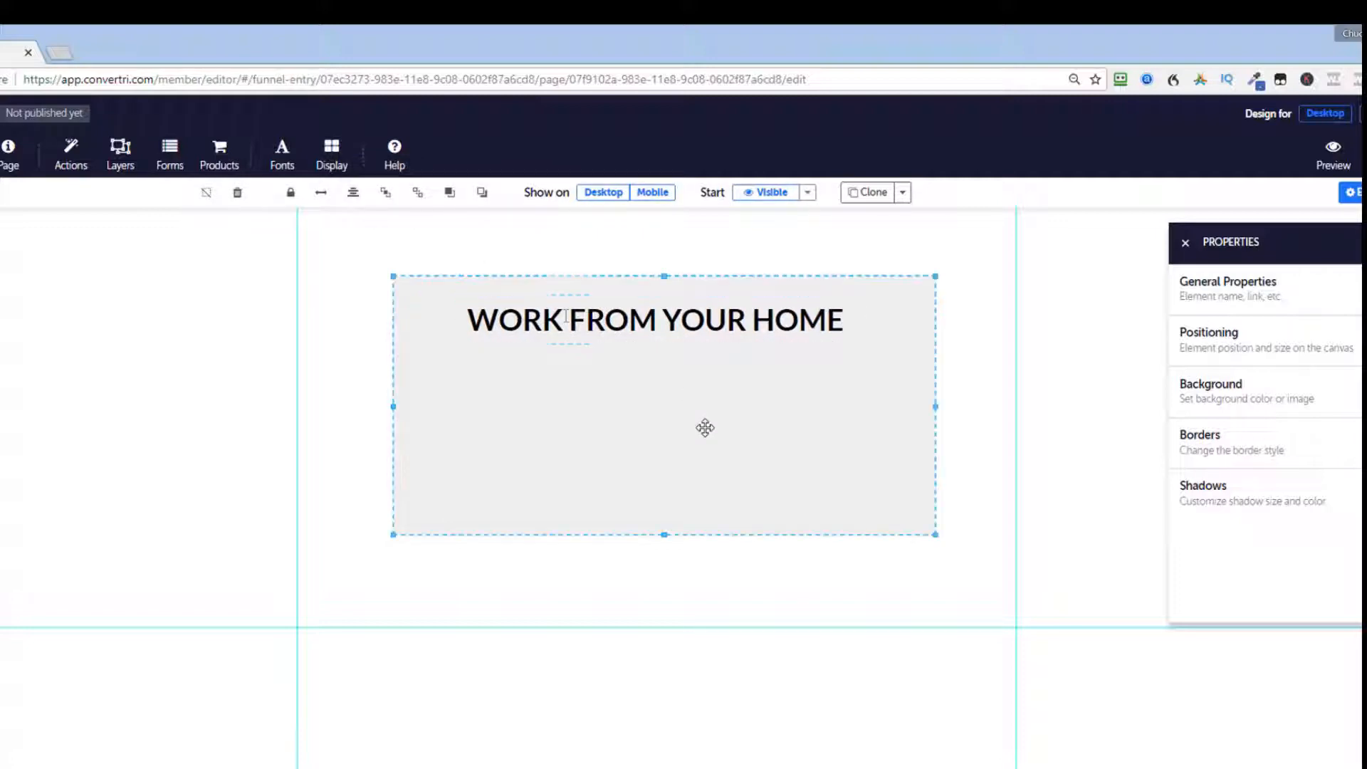
{"action": "left_click", "coordinate": [361, 198]}
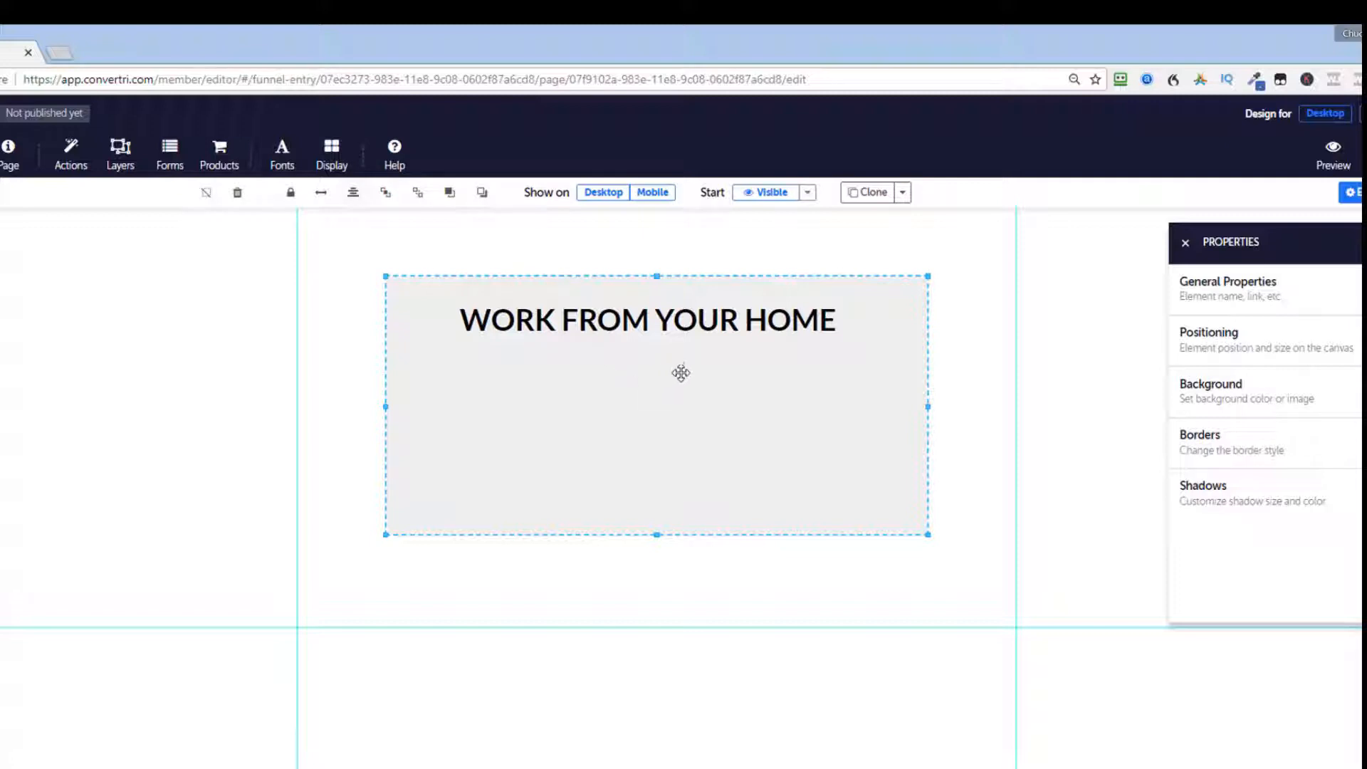
{"action": "left_click", "coordinate": [555, 316]}
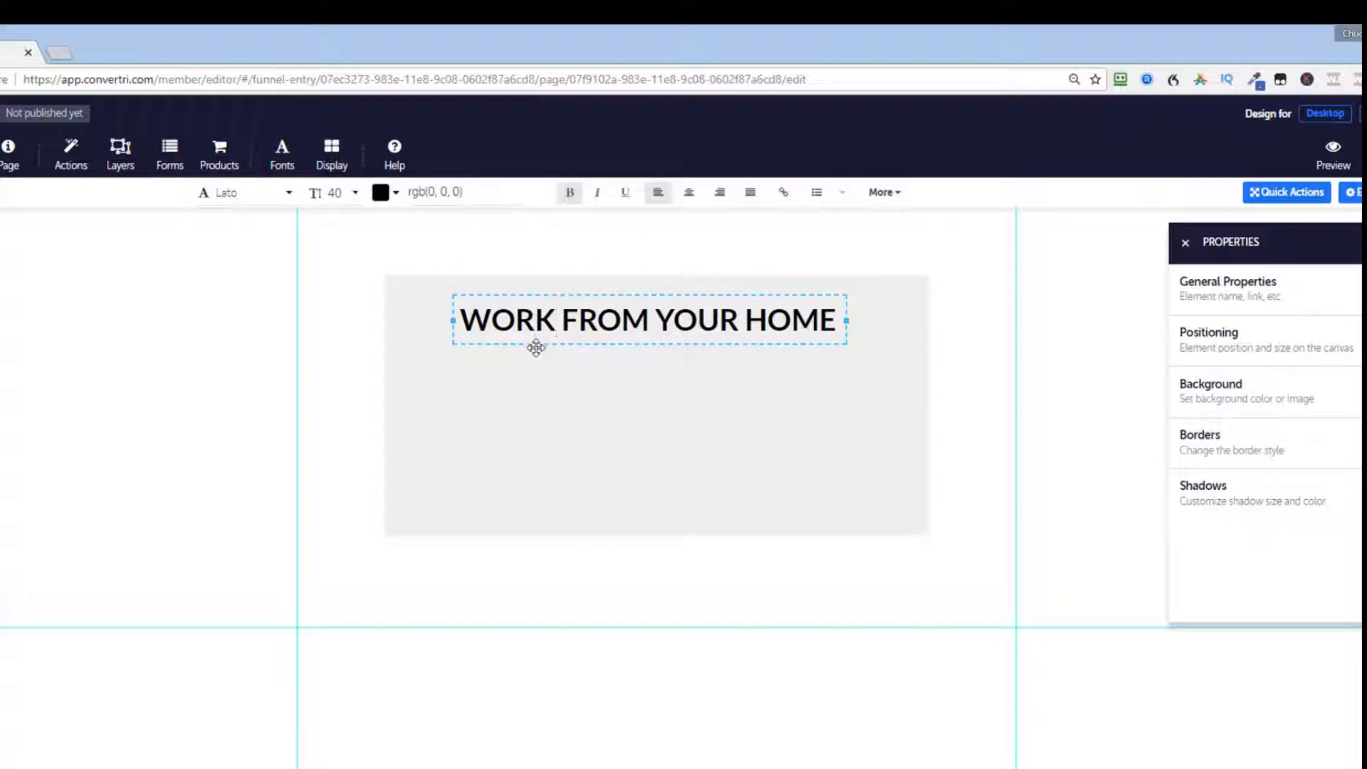
{"action": "left_click", "coordinate": [552, 342]}
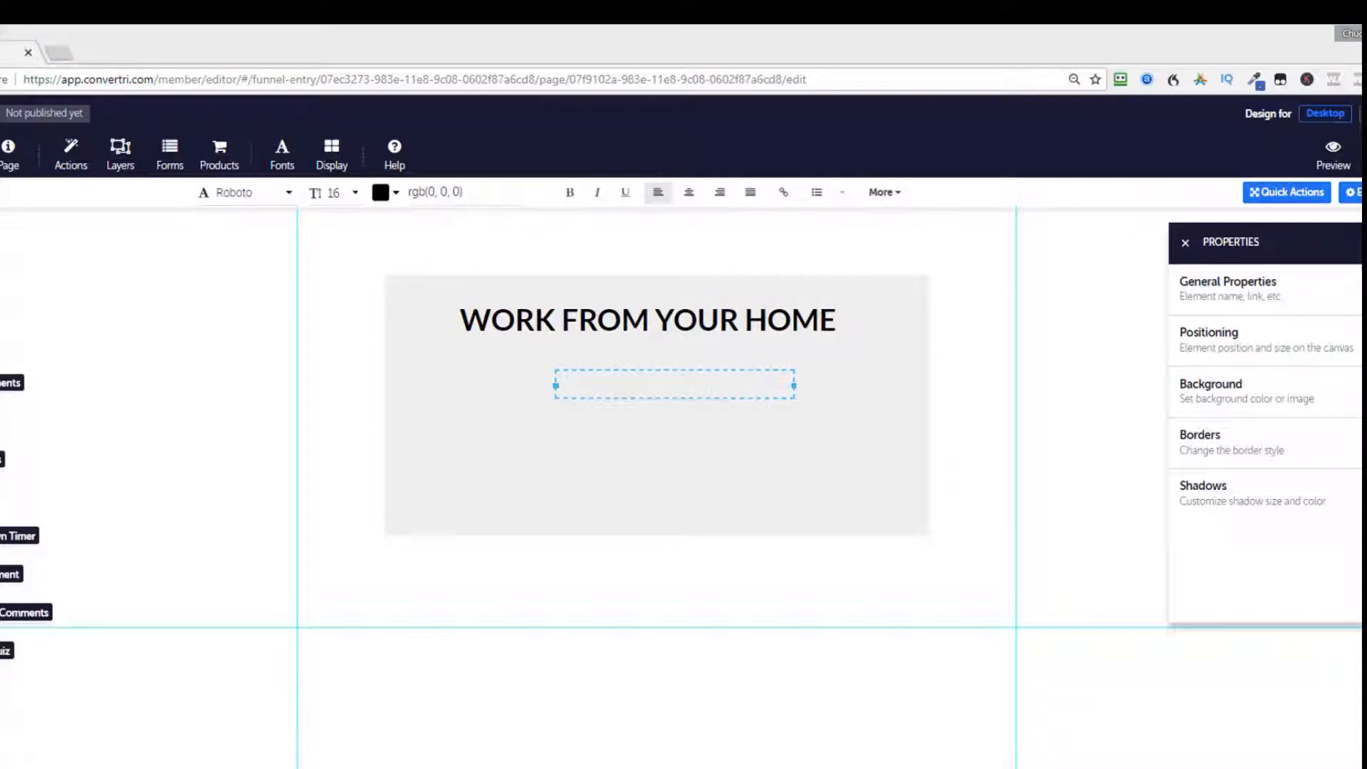
Step: Enter "Discover How To Earn As High As $500 to $3000+ Per Day" below the headline, widen it to two lines and move it up slightly
{"action": "left_click", "coordinate": [603, 388]}
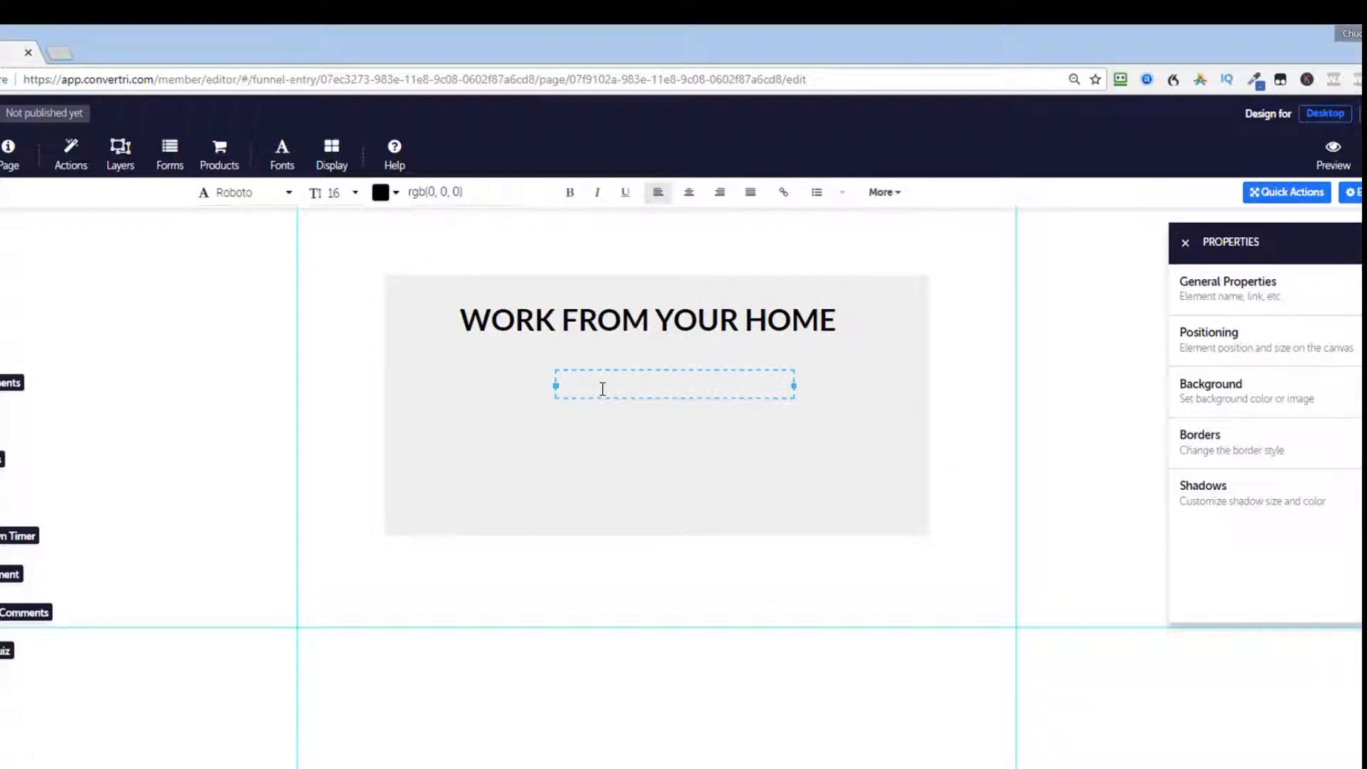
{"action": "type", "text": "Discover How To Earn As High As $500 to $3000+ Per Day"}
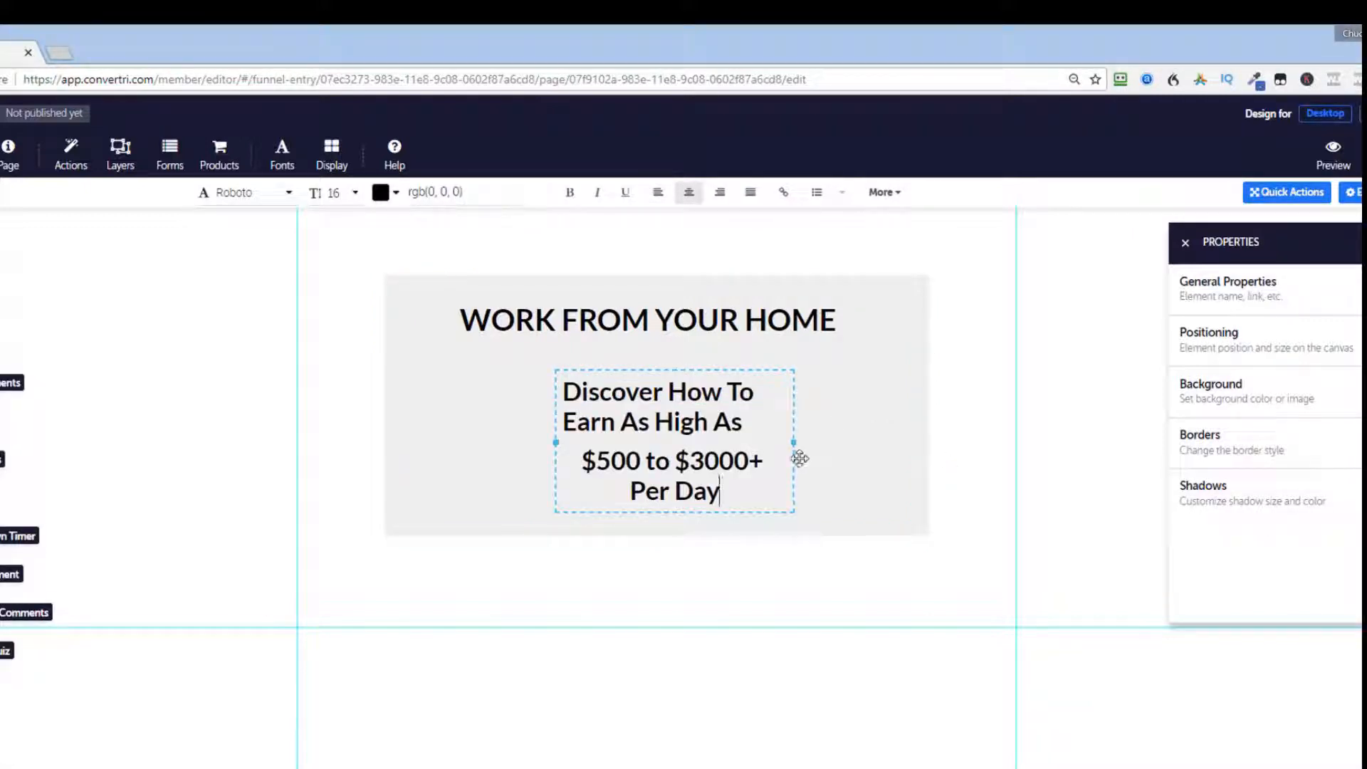
{"action": "left_click_drag", "start_coordinate": [795, 442], "coordinate": [853, 428]}
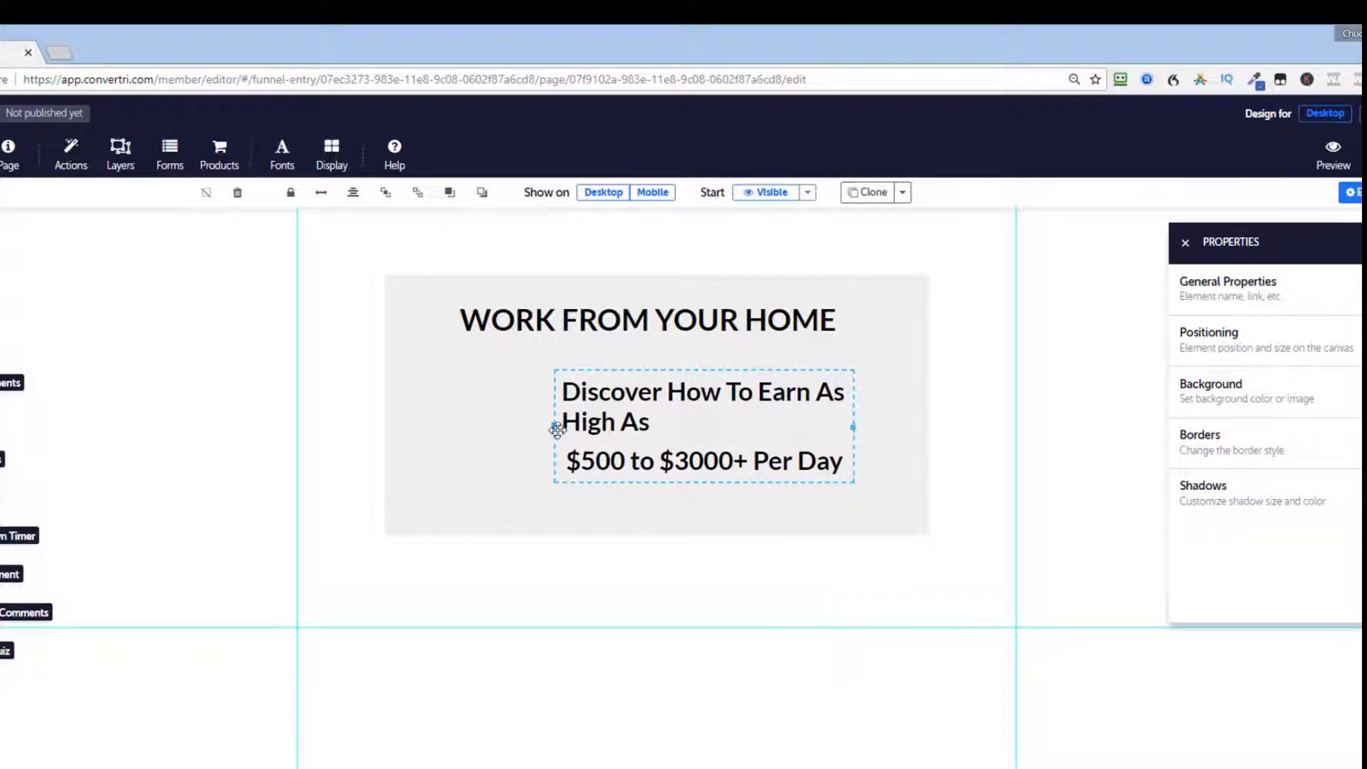
{"action": "left_click_drag", "start_coordinate": [546, 429], "coordinate": [455, 441]}
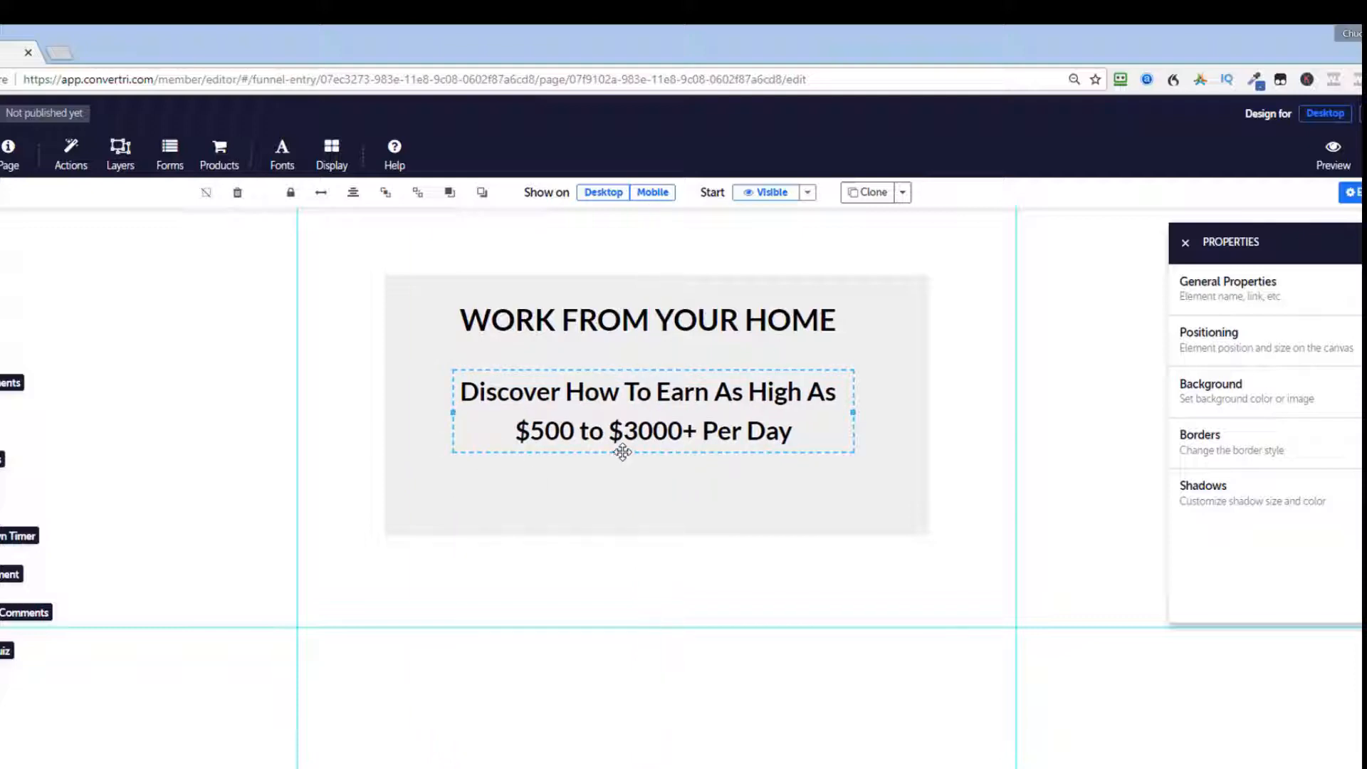
{"action": "left_click_drag", "start_coordinate": [622, 451], "coordinate": [619, 436]}
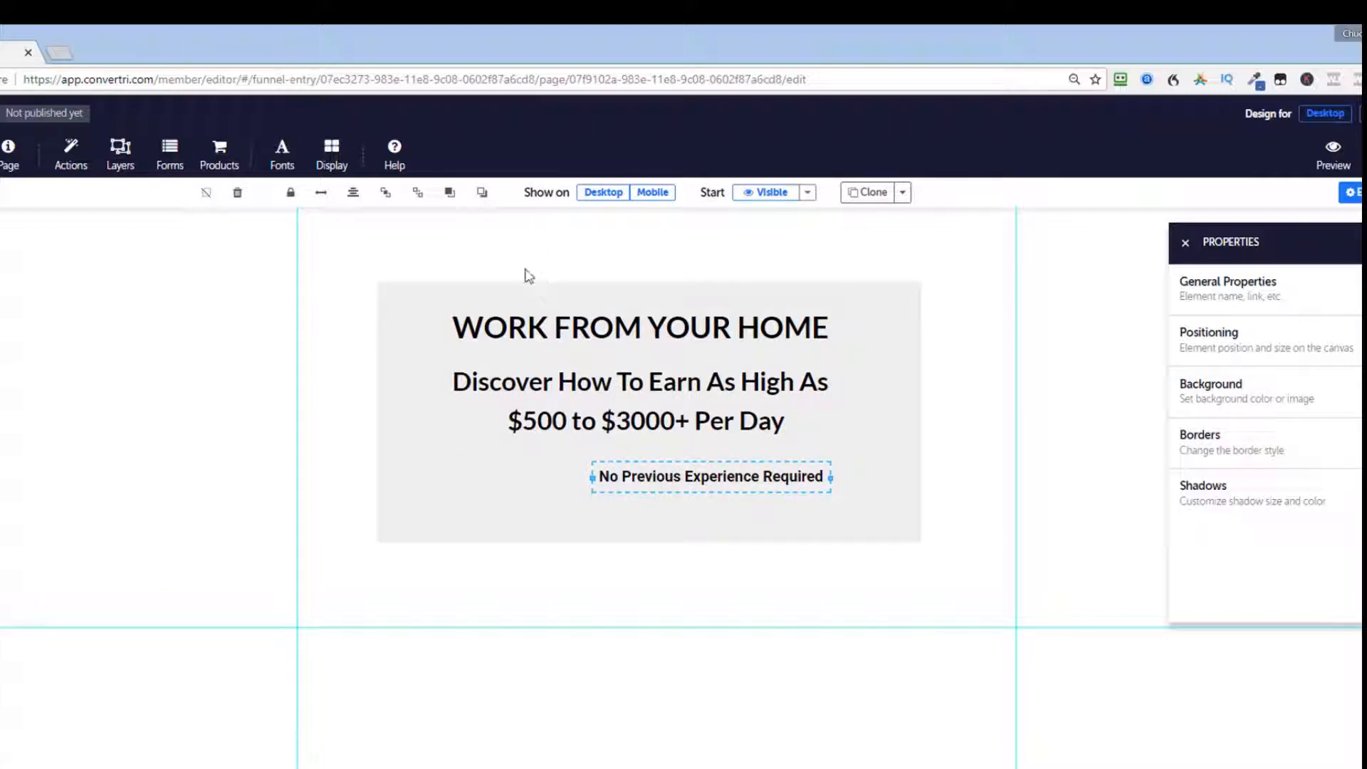
Step: Centre the "No Previous Experience Required" text and the two-line subheadline horizontally on the page
{"action": "left_click", "coordinate": [354, 201]}
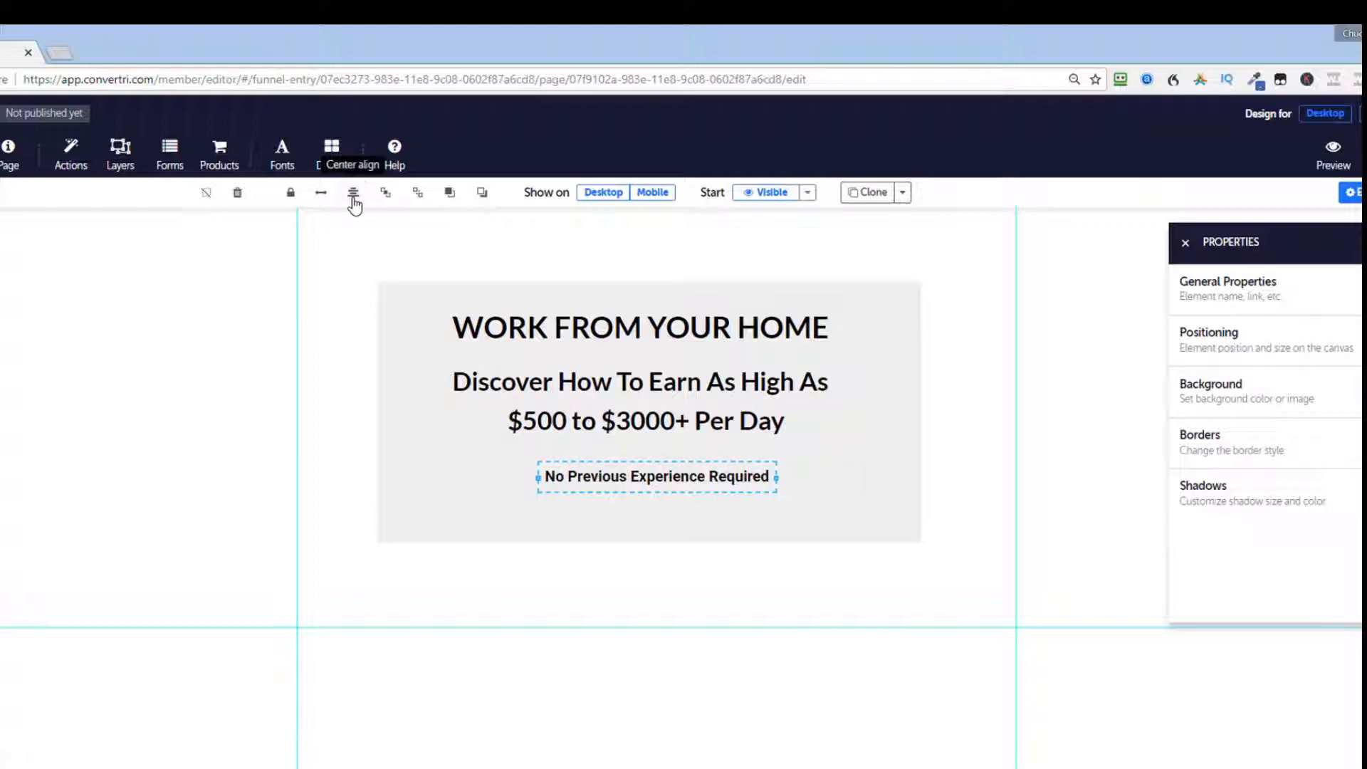
{"action": "left_click", "coordinate": [626, 424]}
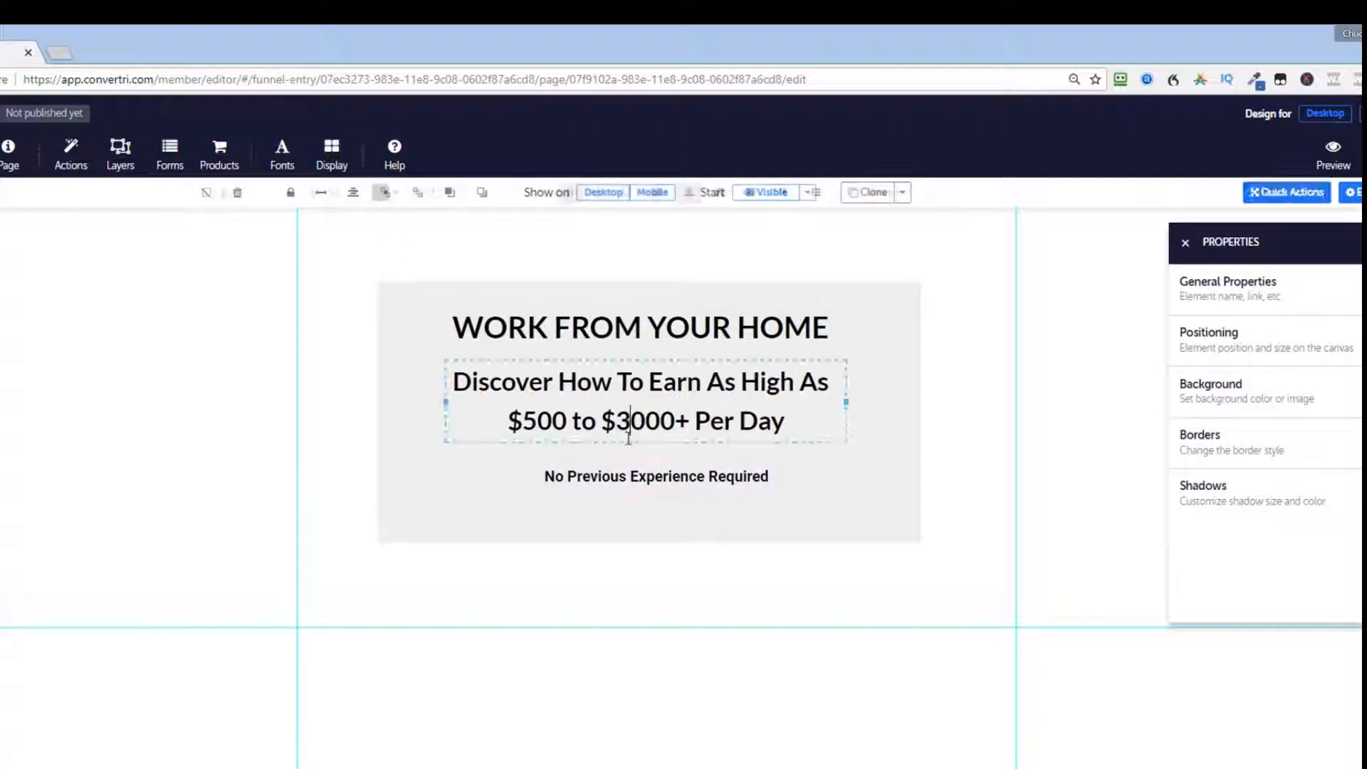
{"action": "left_click", "coordinate": [627, 441]}
{"action": "left_click", "coordinate": [824, 421]}
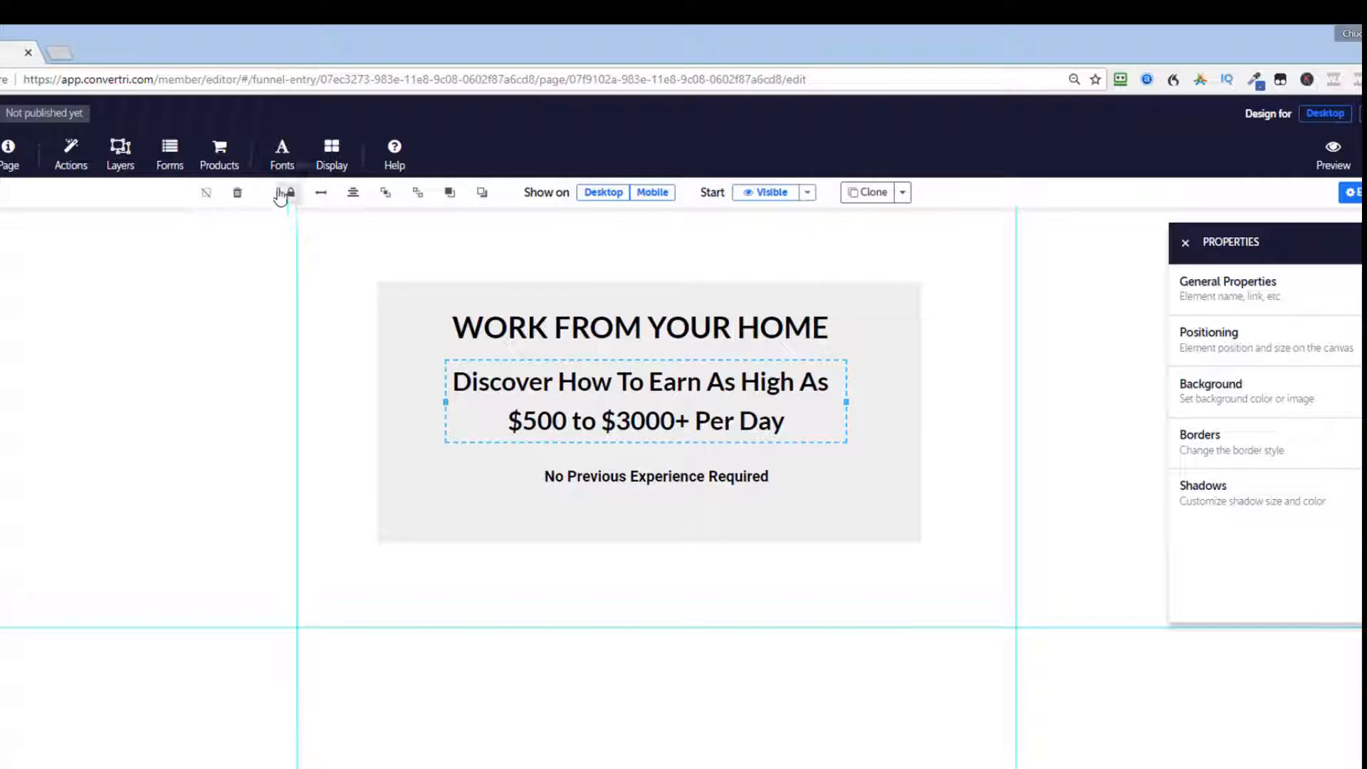
{"action": "left_click", "coordinate": [353, 198]}
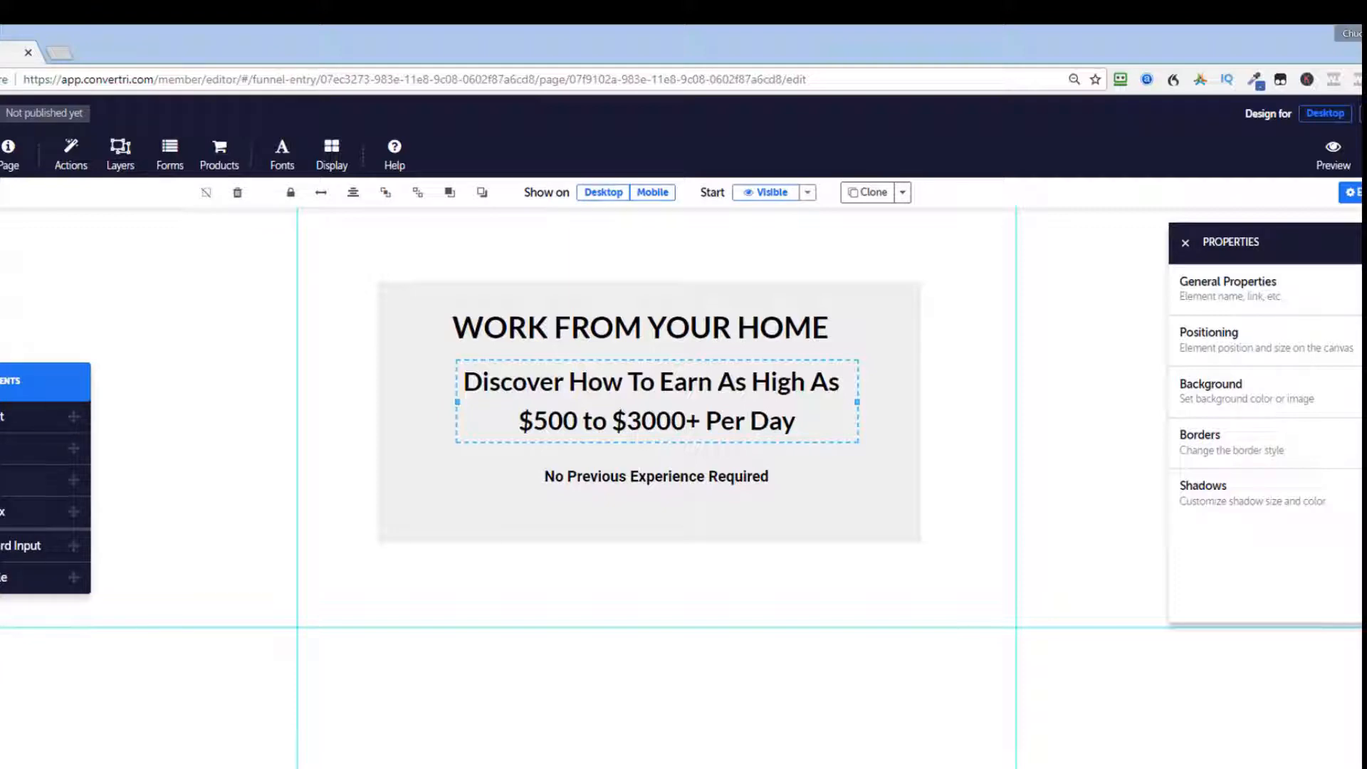
Step: Place a submit button below the "No Previous Experience Required" text and extend the grey box downward behind it
{"action": "left_click_drag", "start_coordinate": [42, 448], "coordinate": [582, 562]}
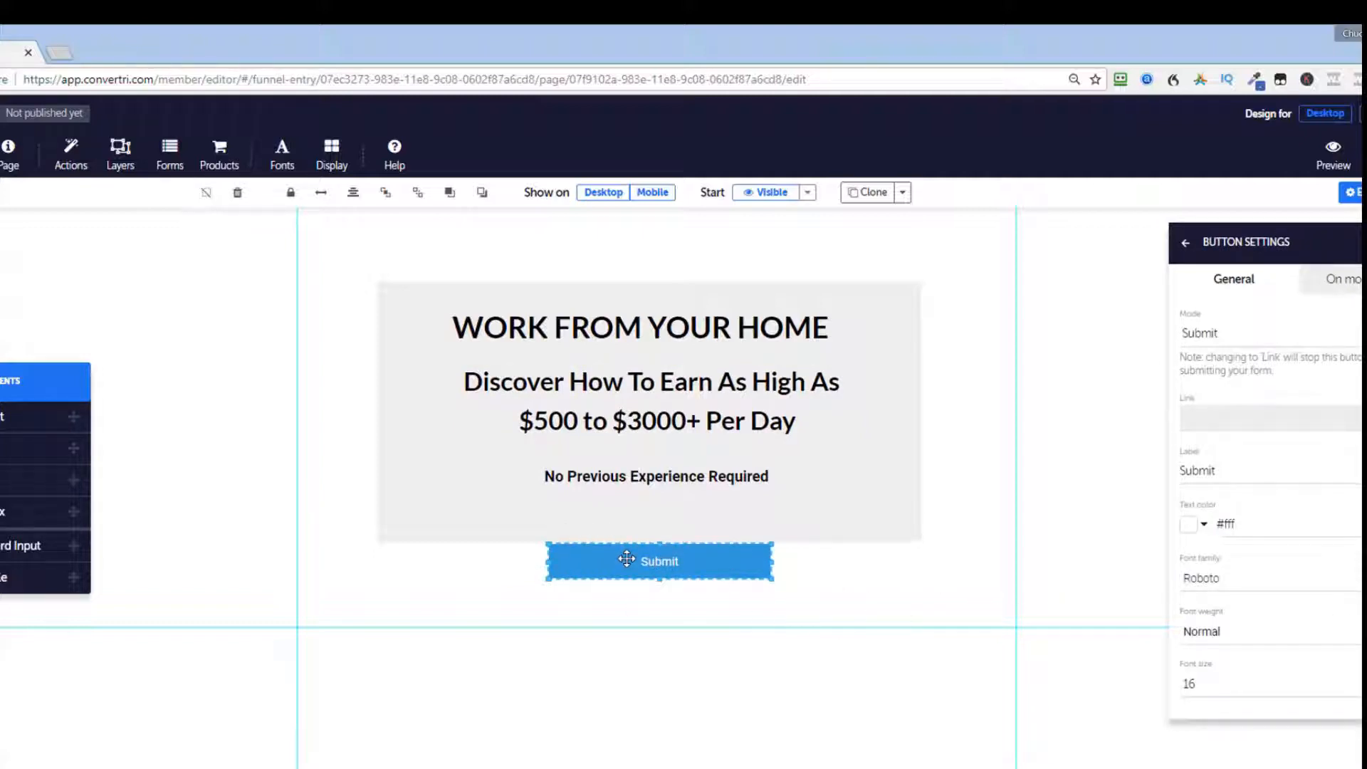
{"action": "left_click", "coordinate": [484, 523]}
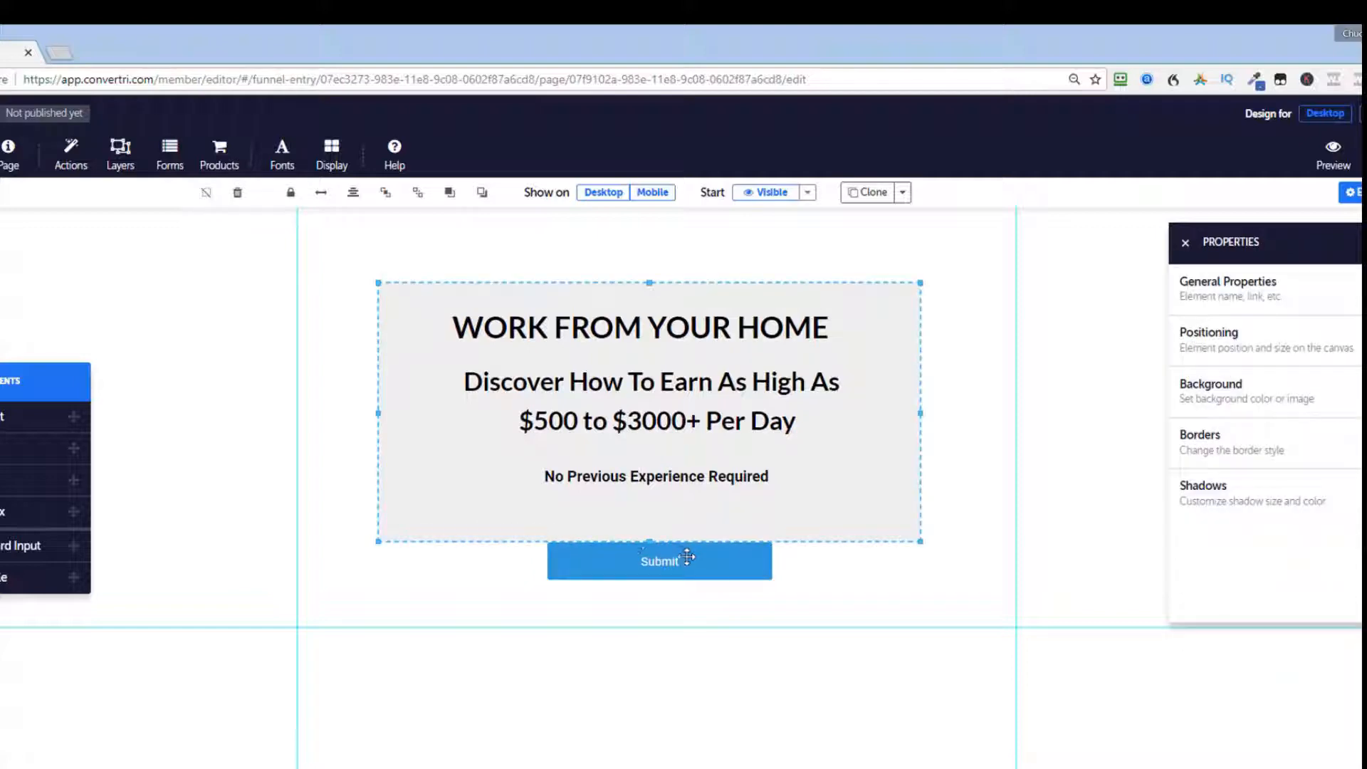
{"action": "left_click_drag", "start_coordinate": [649, 543], "coordinate": [663, 671]}
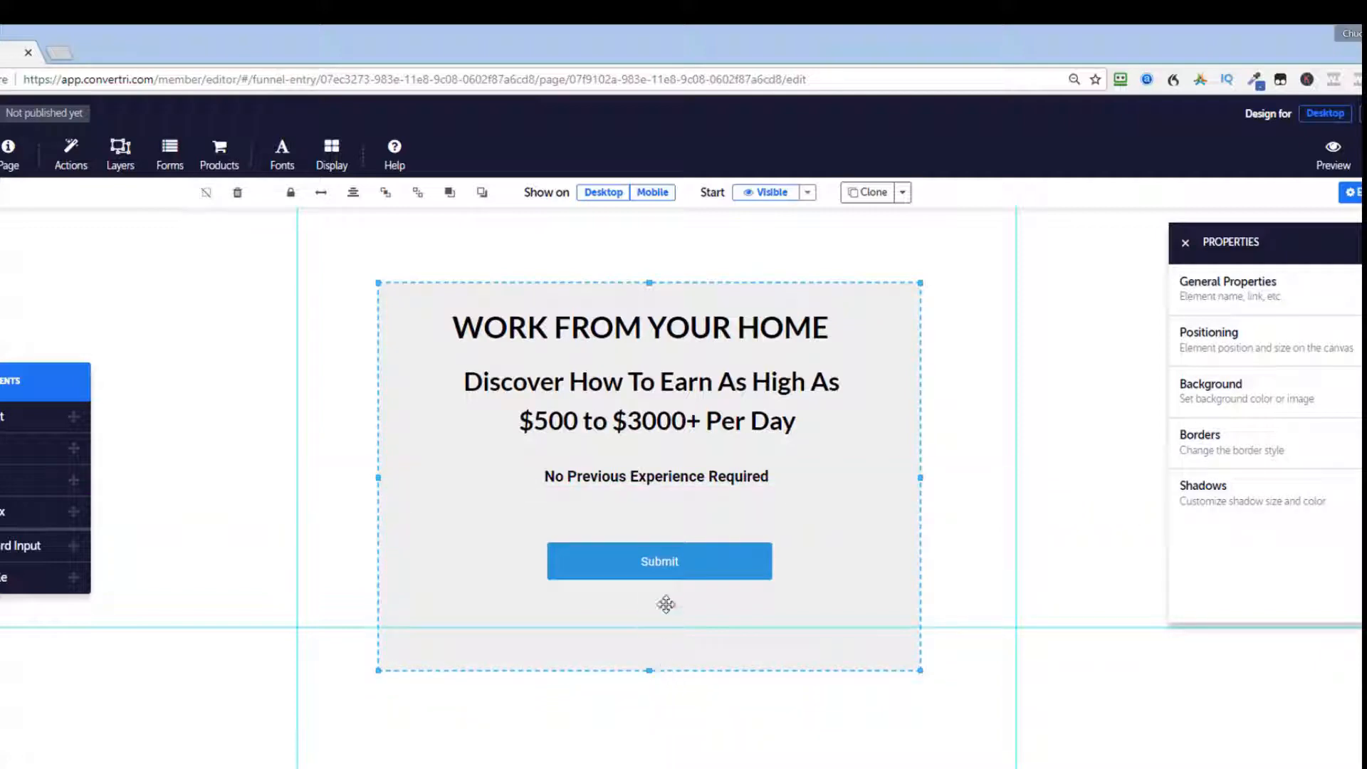
{"action": "left_click_drag", "start_coordinate": [659, 561], "coordinate": [660, 545]}
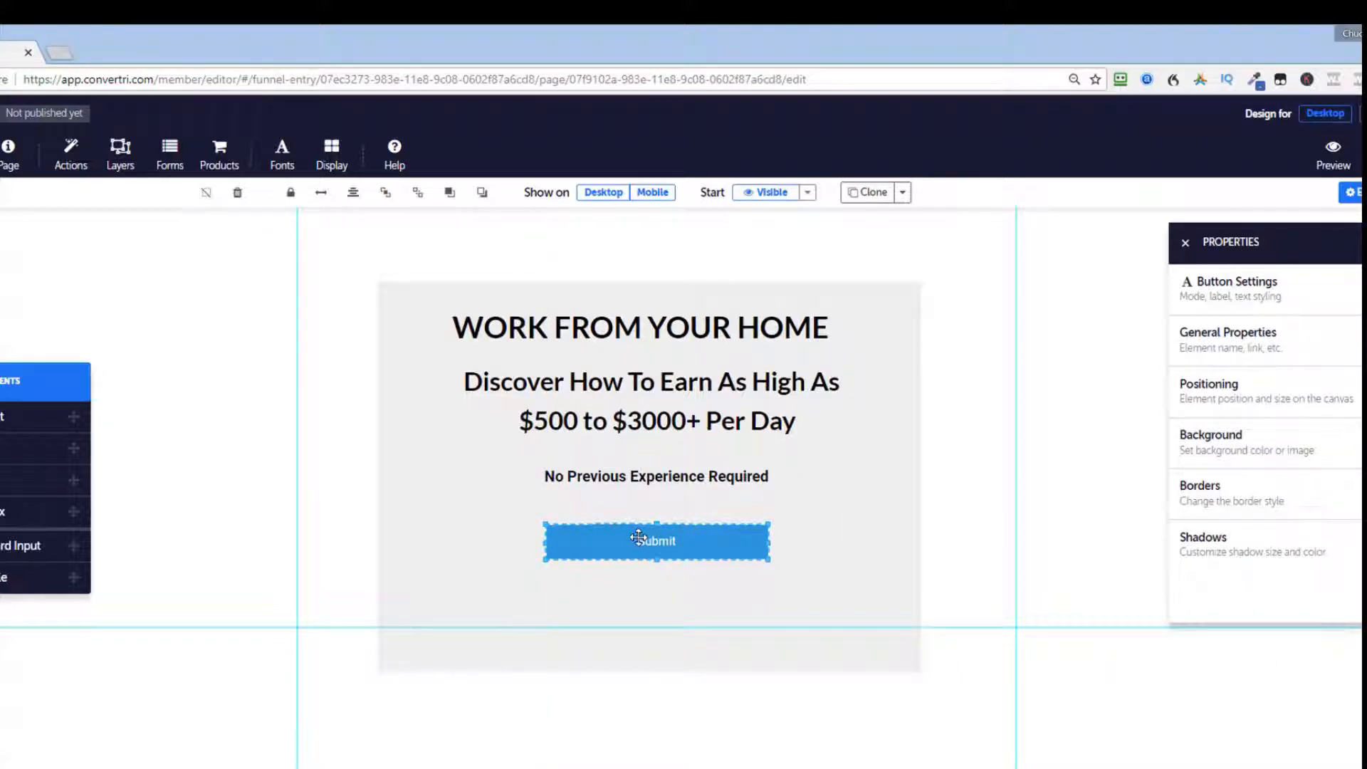
Step: Change the submit button's label to "YES I WANT TO LEARN MORE NOW!" and open its background properties
{"action": "left_click", "coordinate": [1197, 292]}
{"action": "left_click_drag", "start_coordinate": [1226, 470], "coordinate": [1114, 484]}
{"action": "type", "text": "Y"}
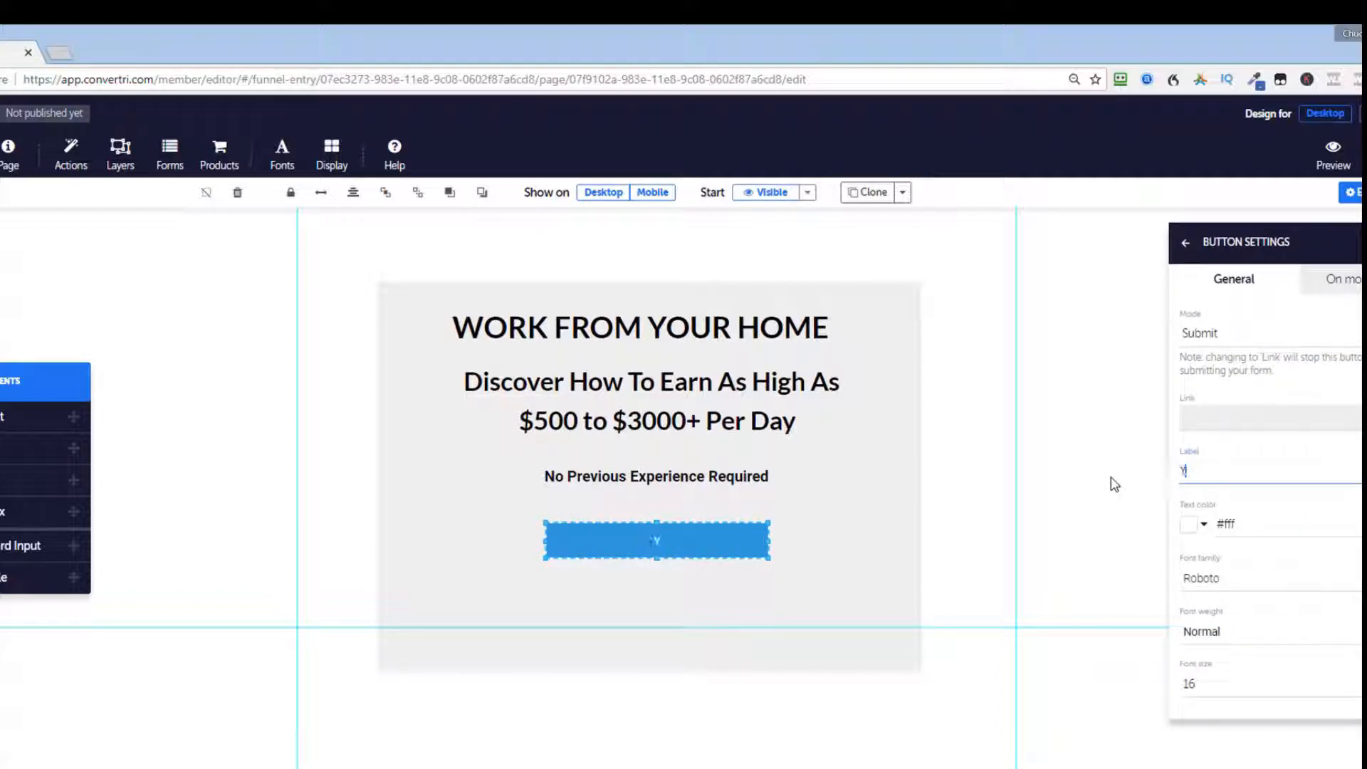
{"action": "type", "text": "ES I WANT "}
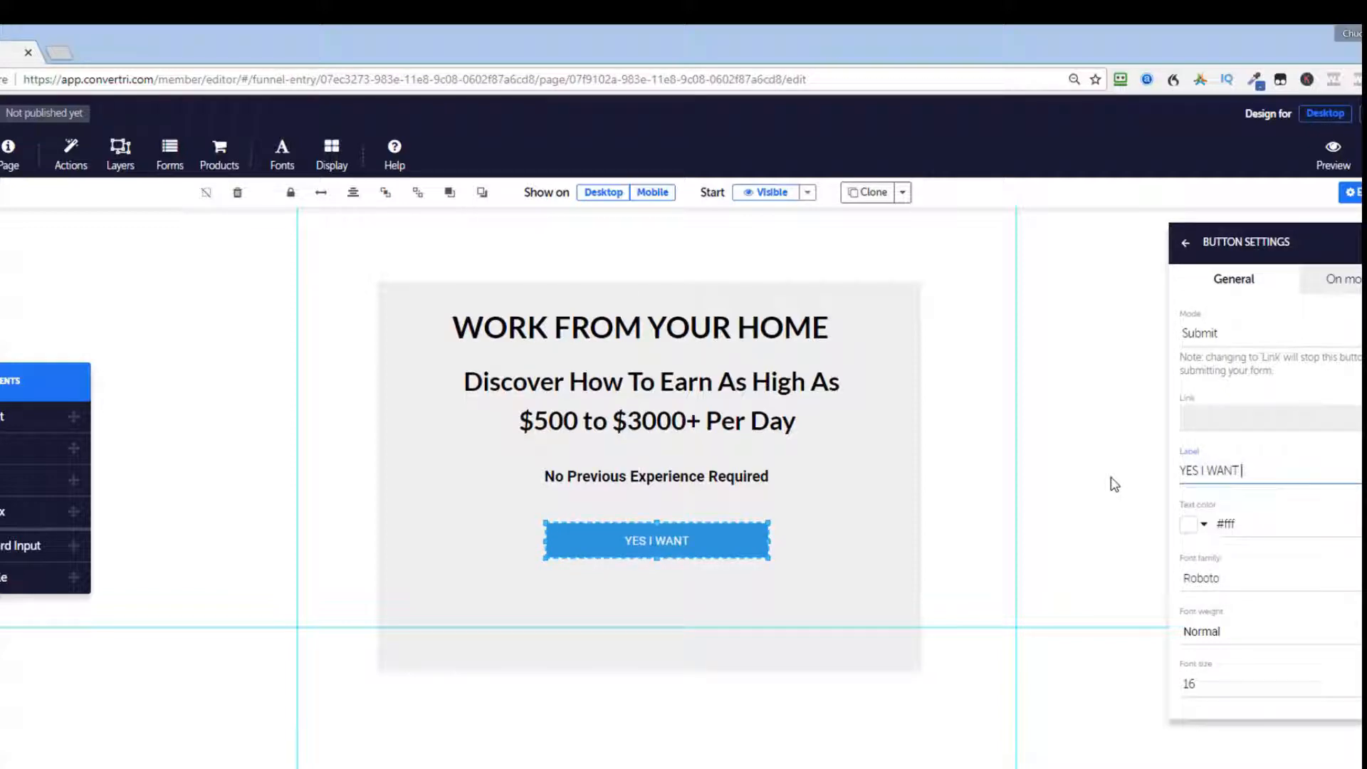
{"action": "type", "text": "TO LEAR"}
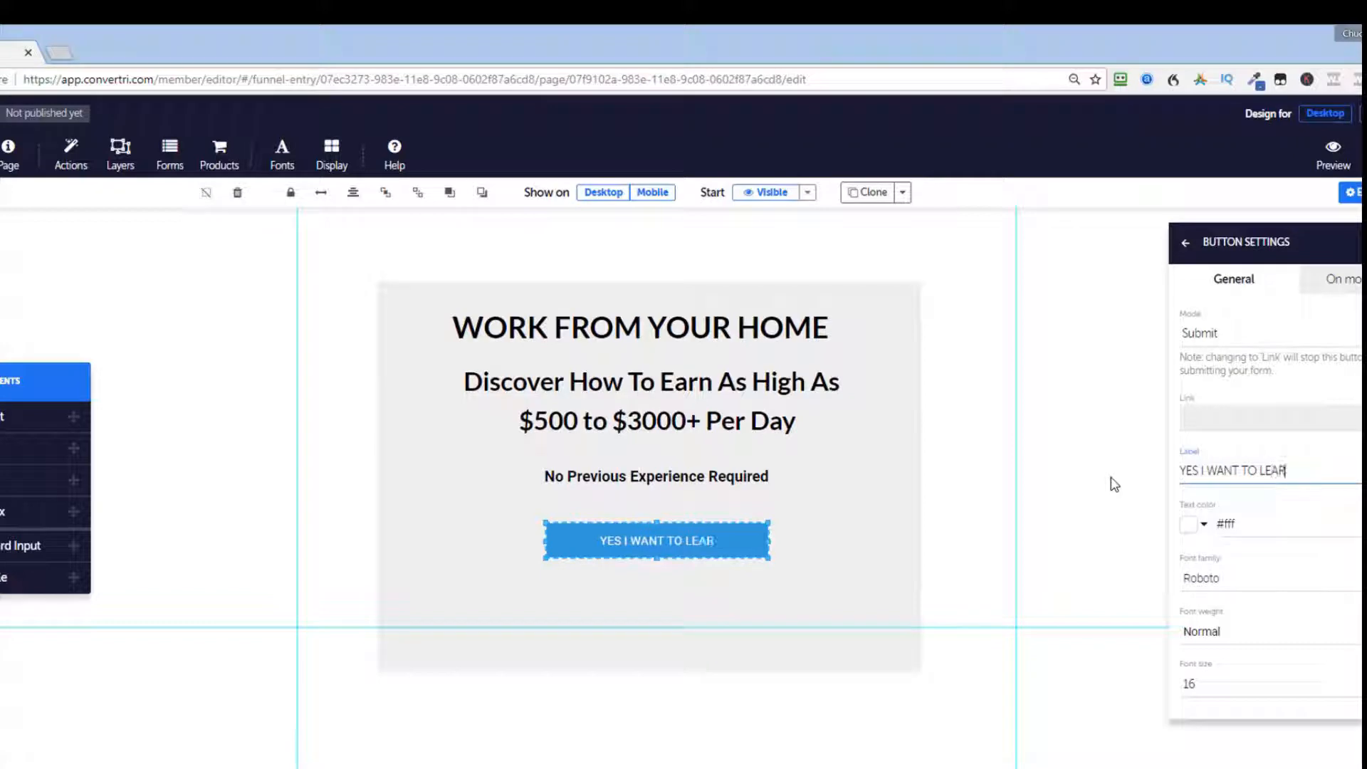
{"action": "type", "text": "N MORE"}
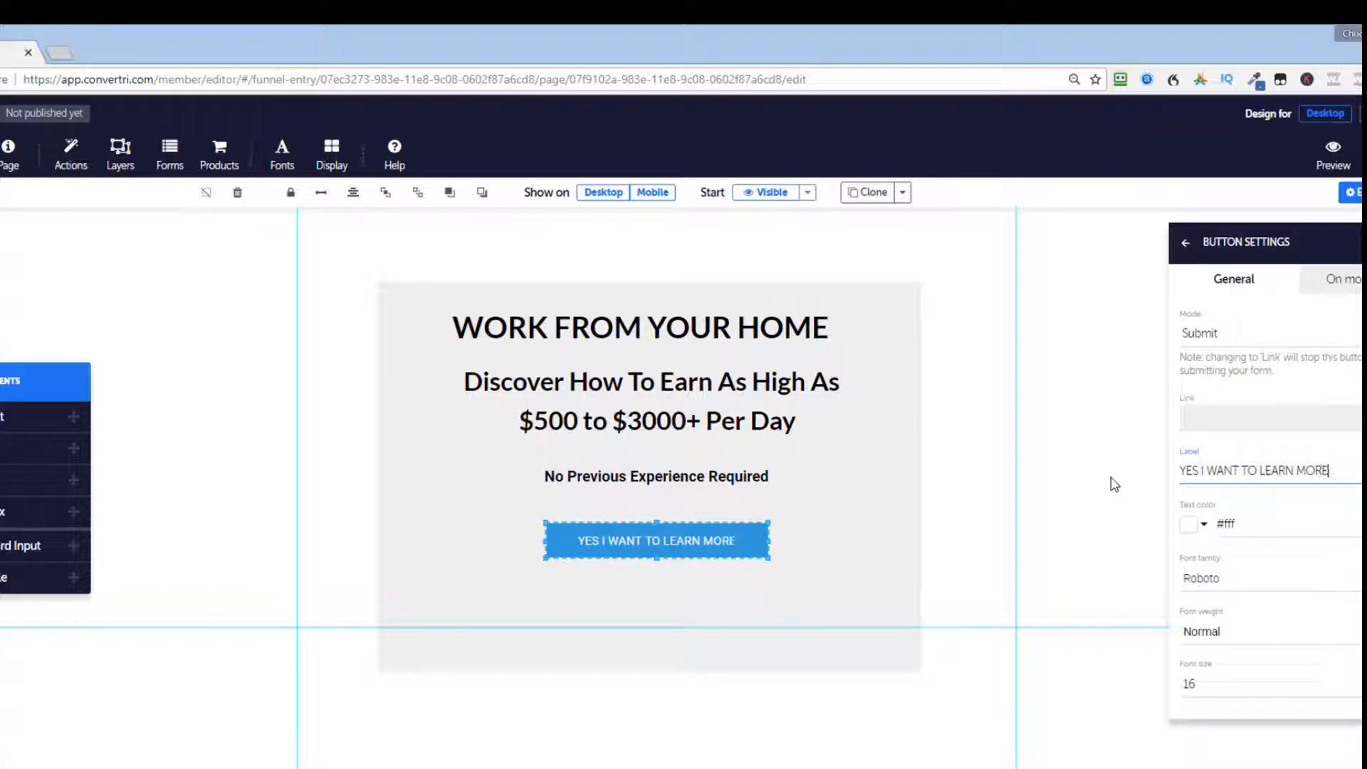
{"action": "type", "text": " NOW"}
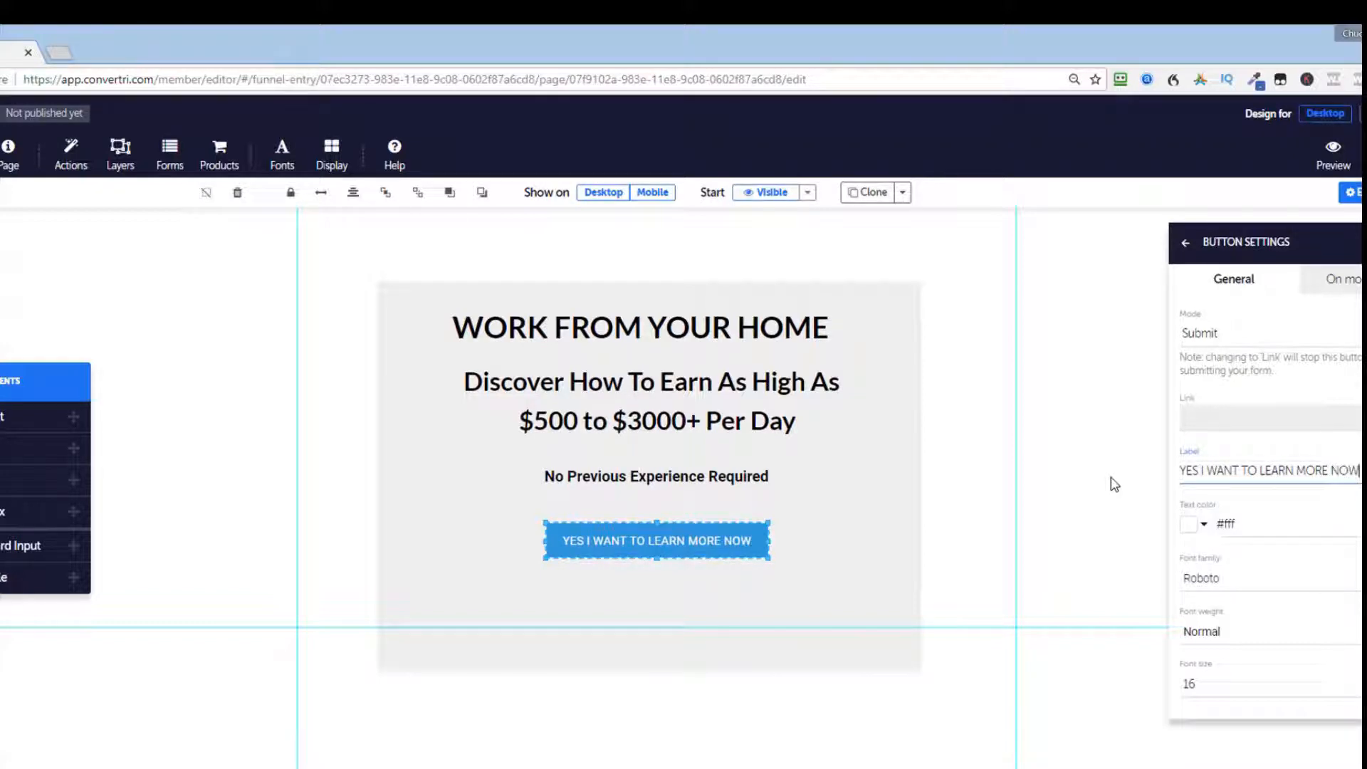
{"action": "type", "text": "!"}
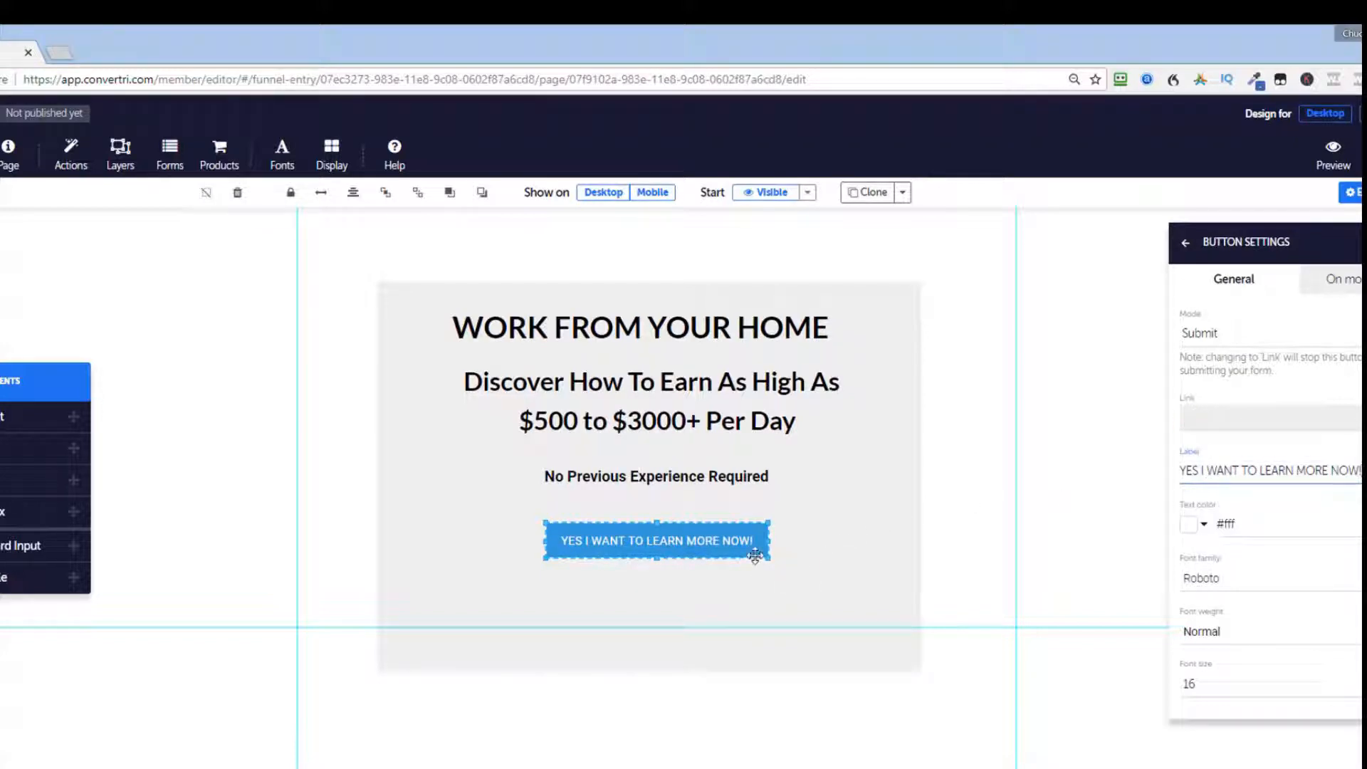
{"action": "left_click", "coordinate": [1185, 243]}
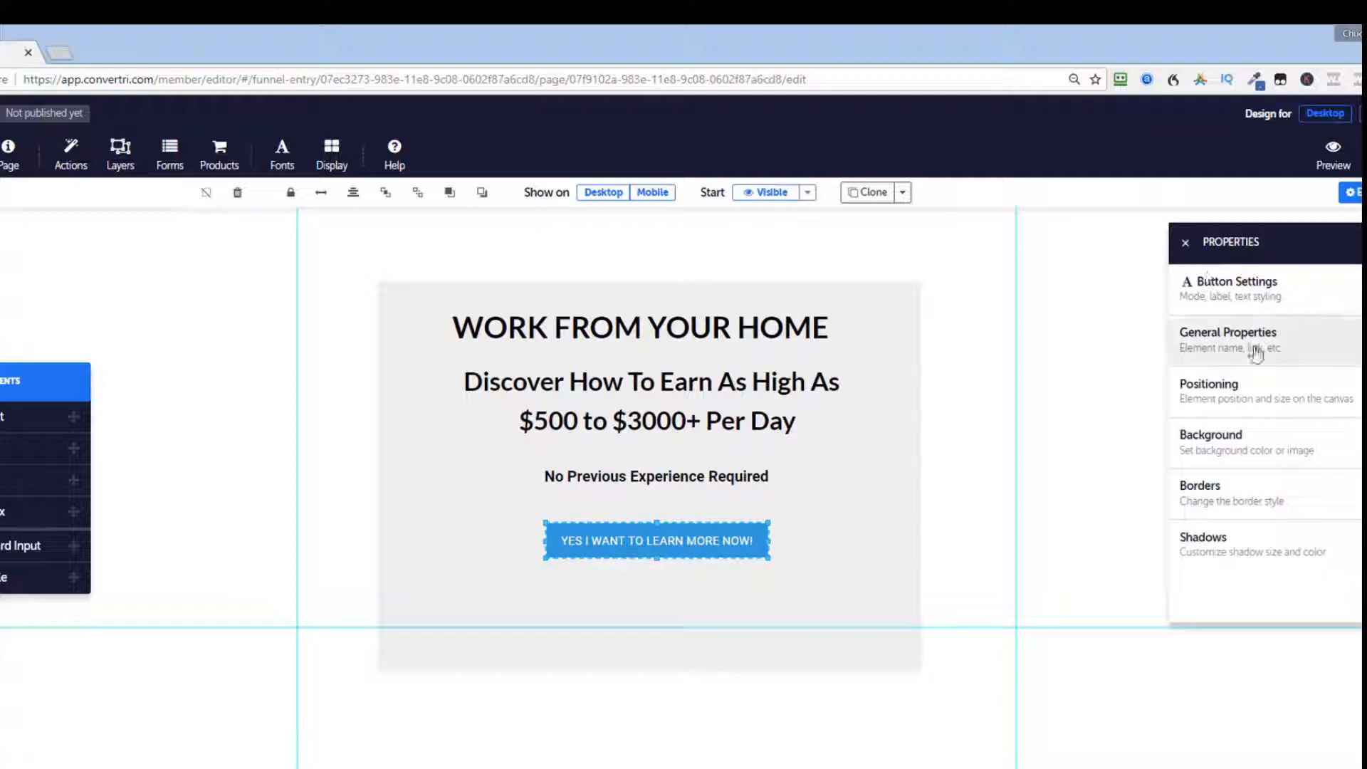
{"action": "left_click", "coordinate": [1270, 435]}
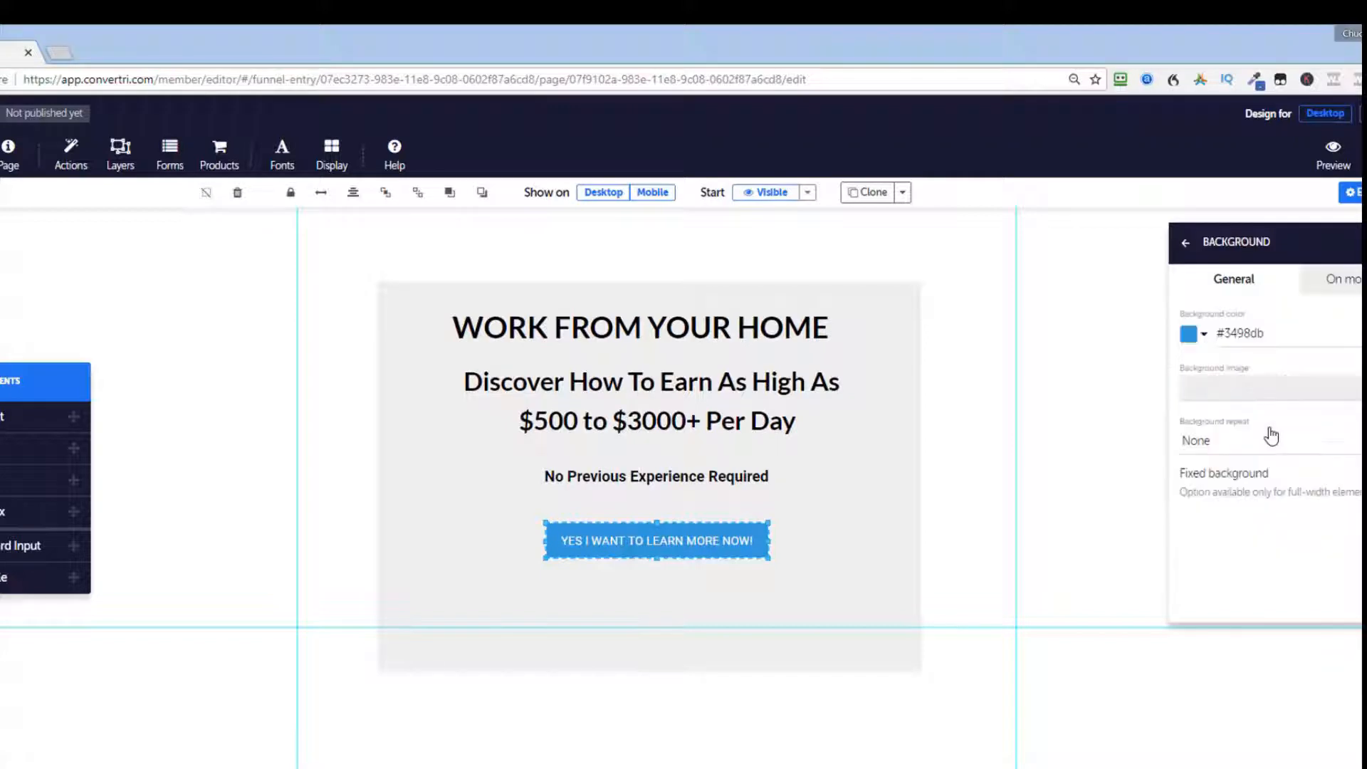
{"action": "left_click", "coordinate": [1188, 333]}
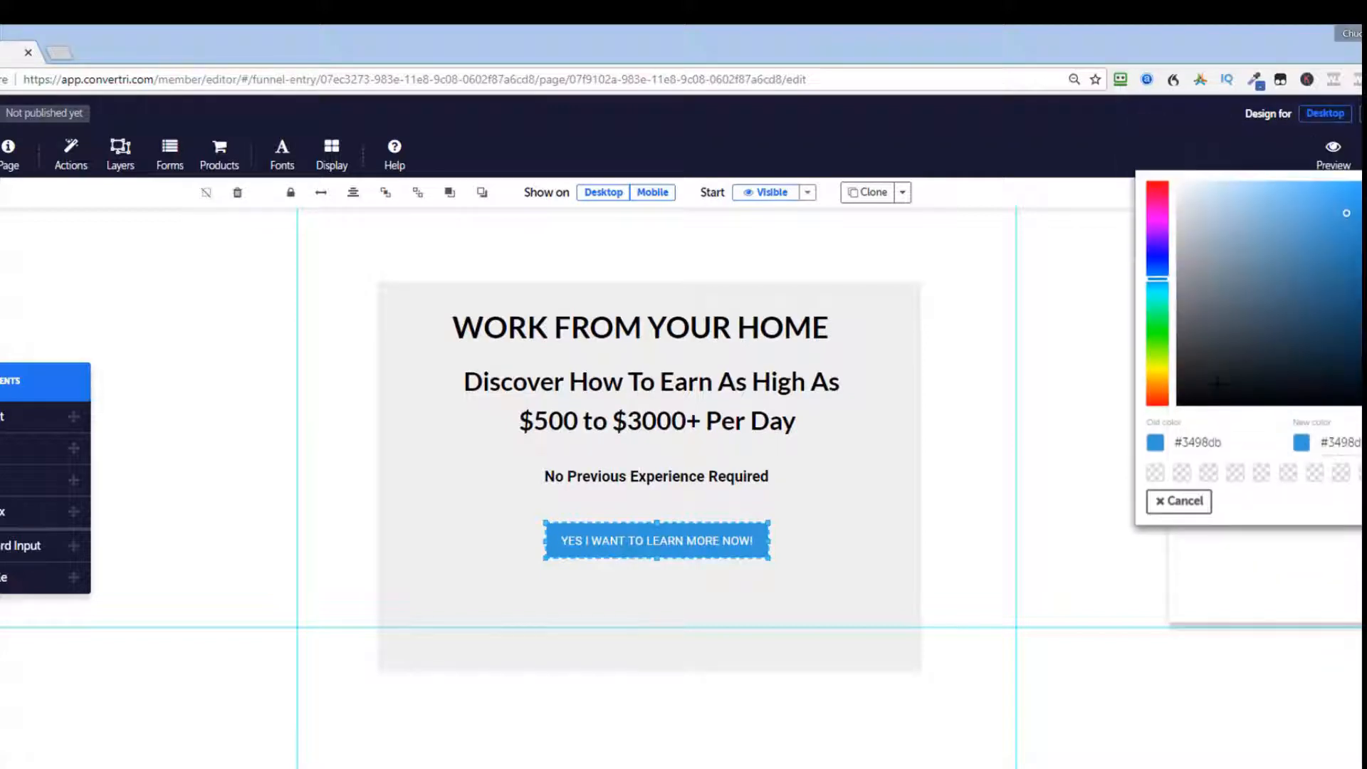
{"action": "left_click", "coordinate": [1160, 266]}
{"action": "left_click", "coordinate": [1364, 240]}
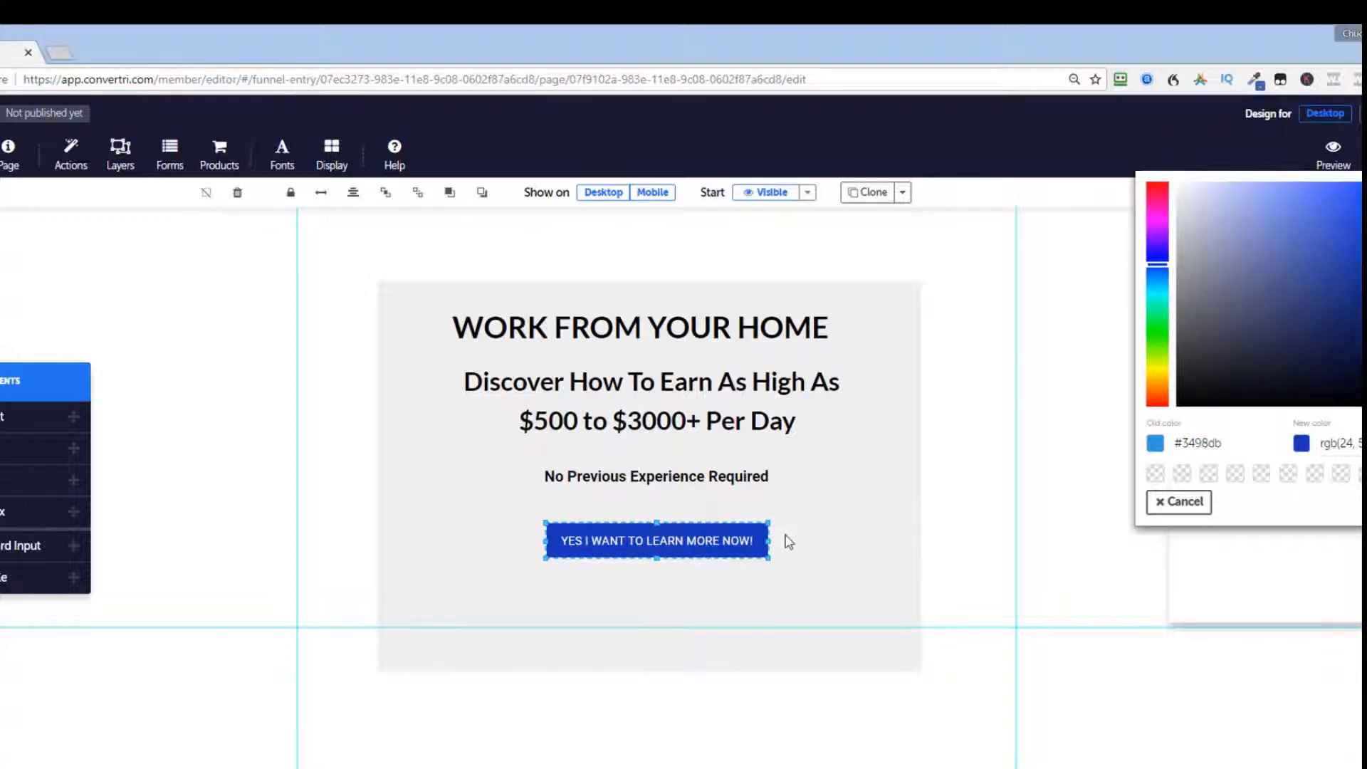
{"action": "left_click", "coordinate": [785, 575]}
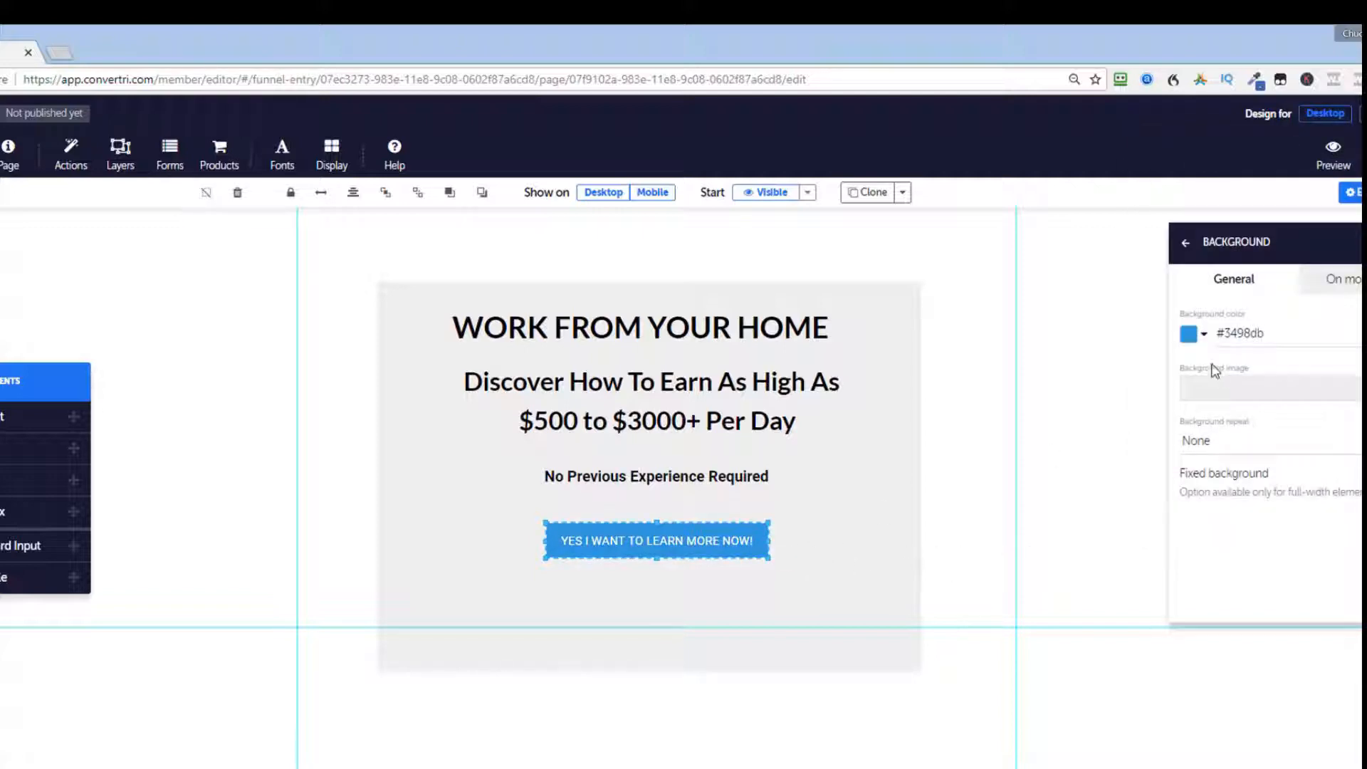
Step: Set the submit button's background colour to the darker blue rgb(37, 87, 205)
{"action": "left_click", "coordinate": [1188, 334]}
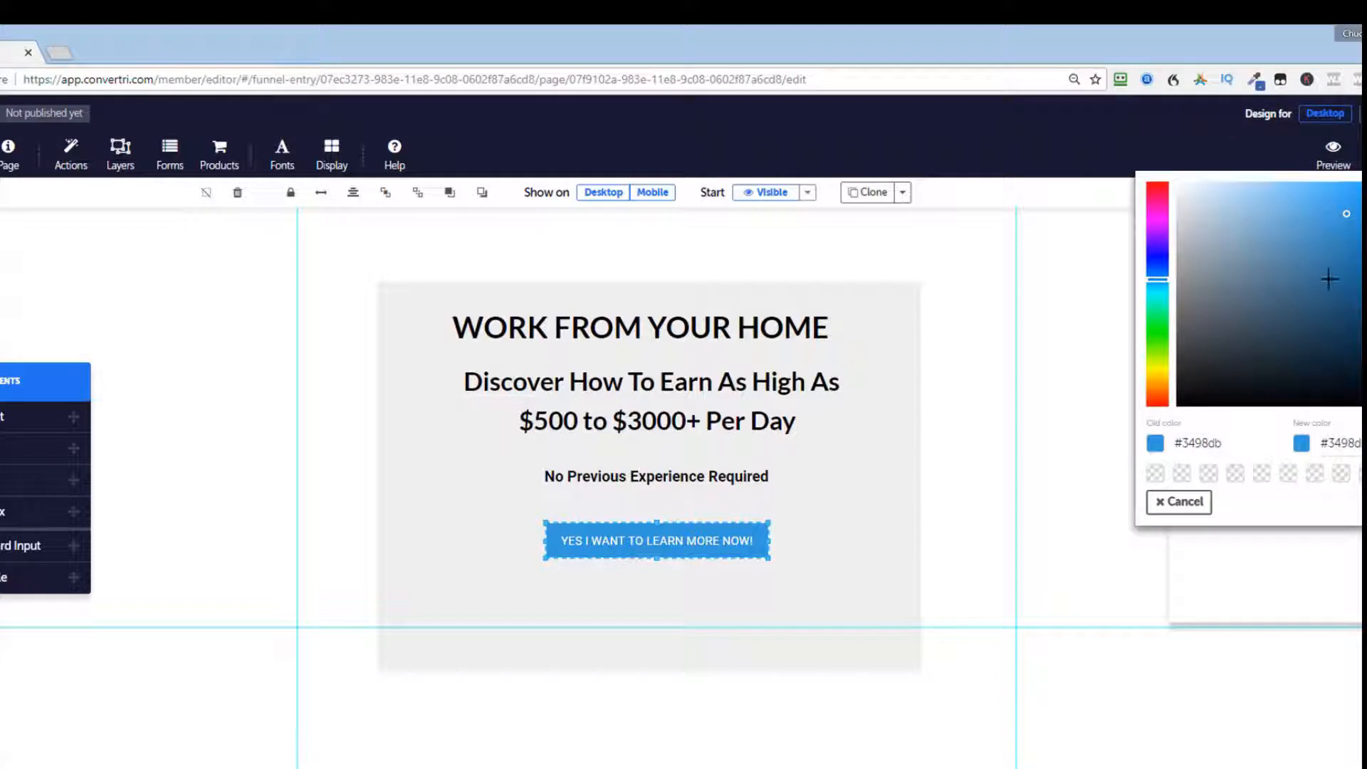
{"action": "left_click", "coordinate": [1156, 268]}
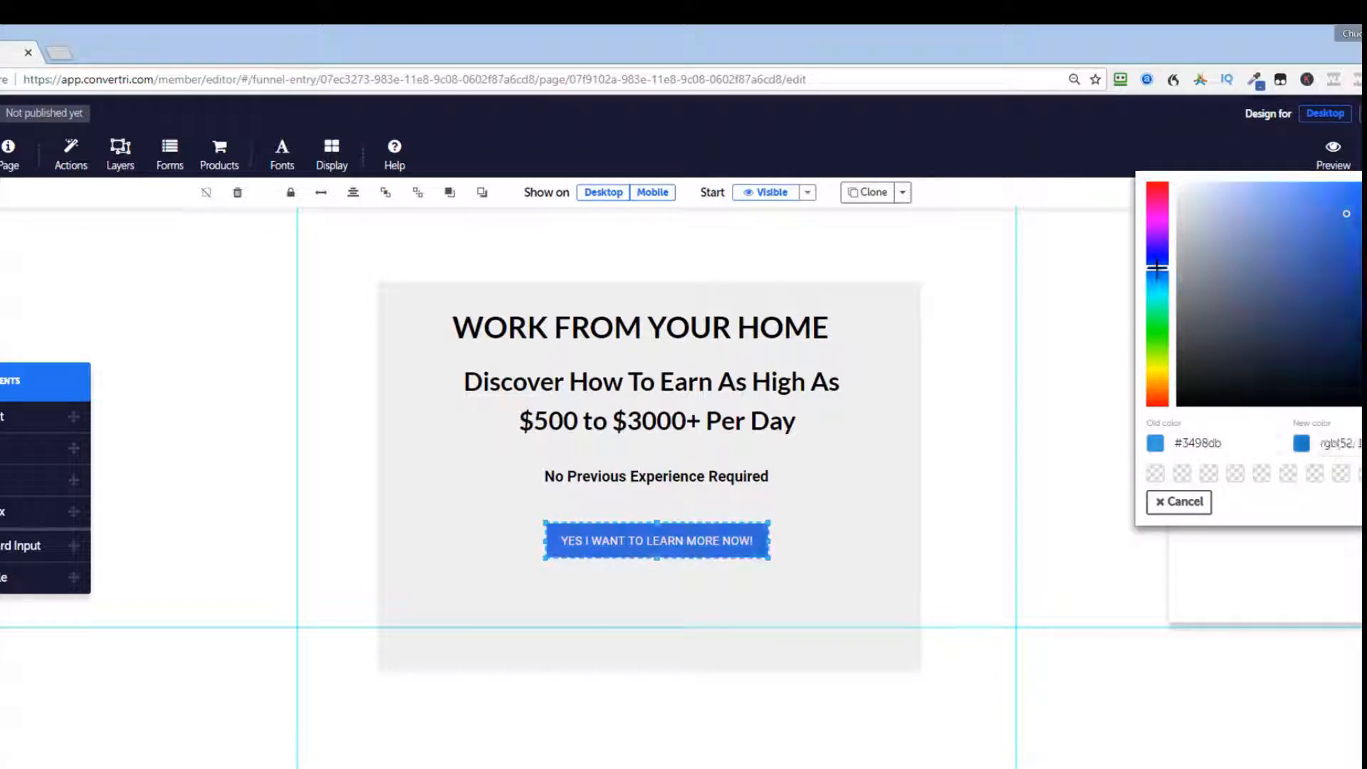
{"action": "left_click", "coordinate": [1357, 226]}
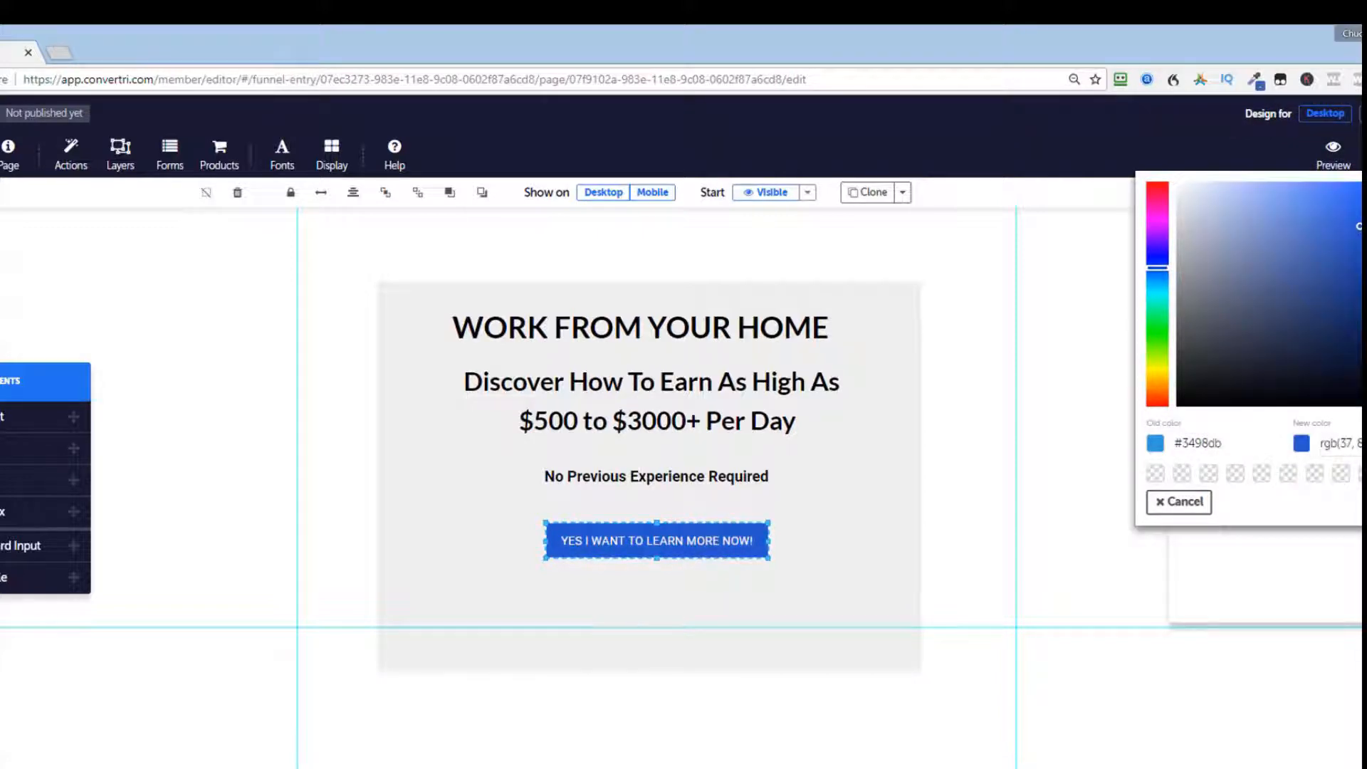
{"action": "left_click", "coordinate": [1365, 502]}
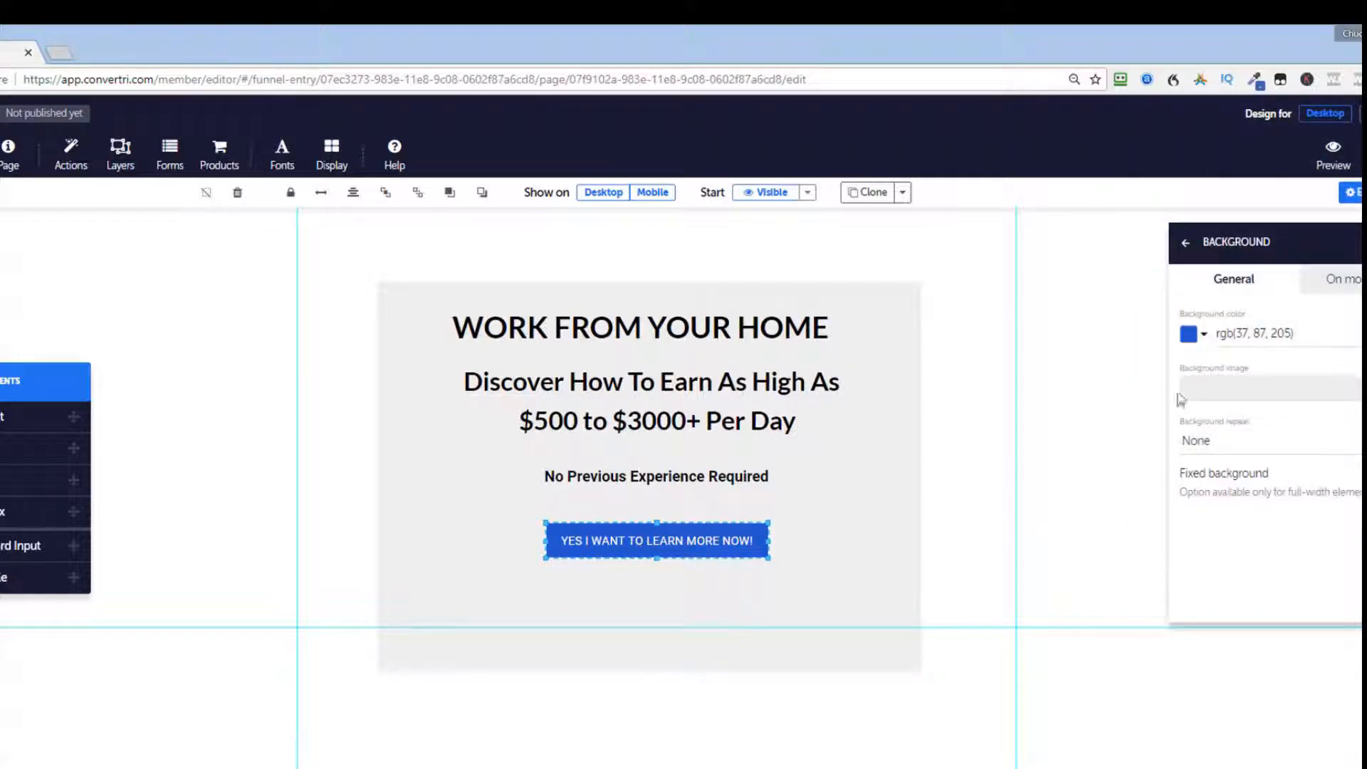
{"action": "left_click", "coordinate": [1185, 247]}
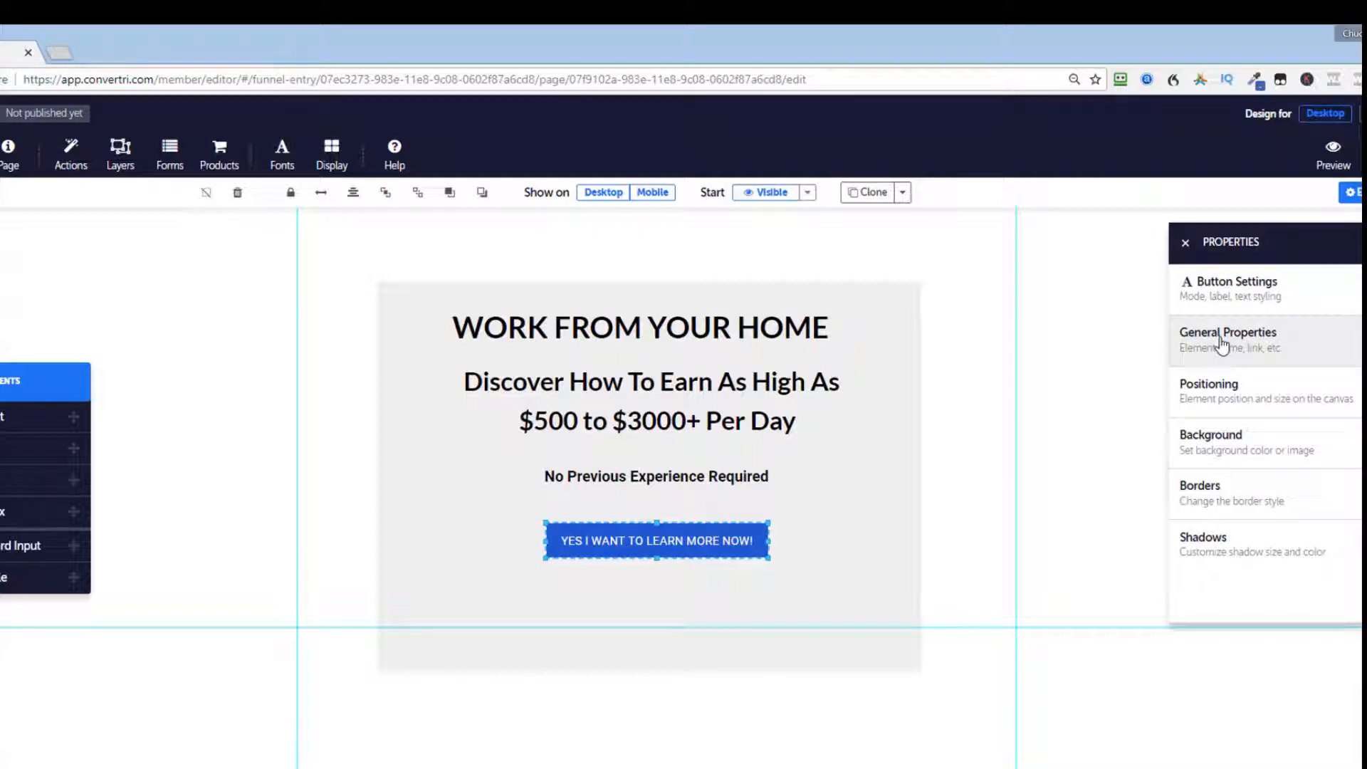
Step: Set the font weight of the submit button's label to Bold
{"action": "left_click", "coordinate": [1222, 346]}
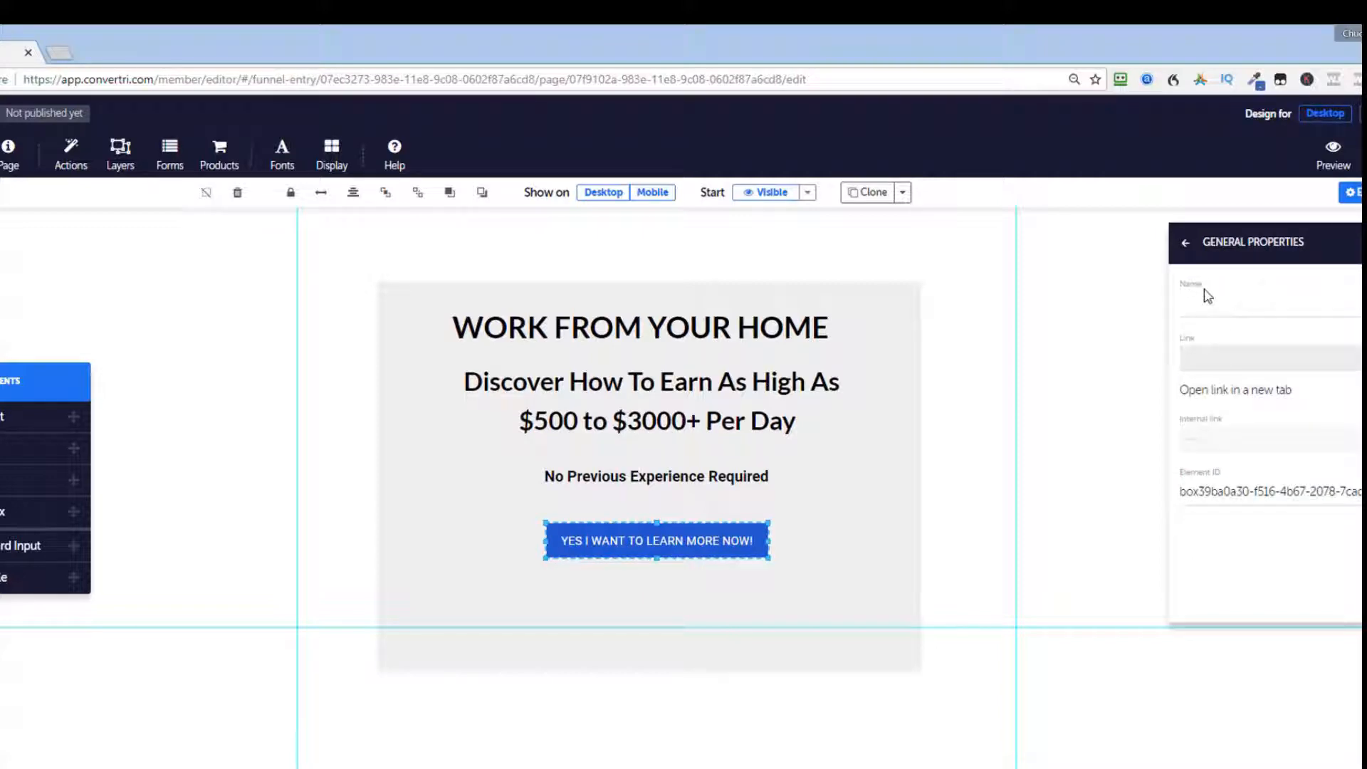
{"action": "left_click", "coordinate": [1178, 242]}
{"action": "left_click", "coordinate": [1197, 298]}
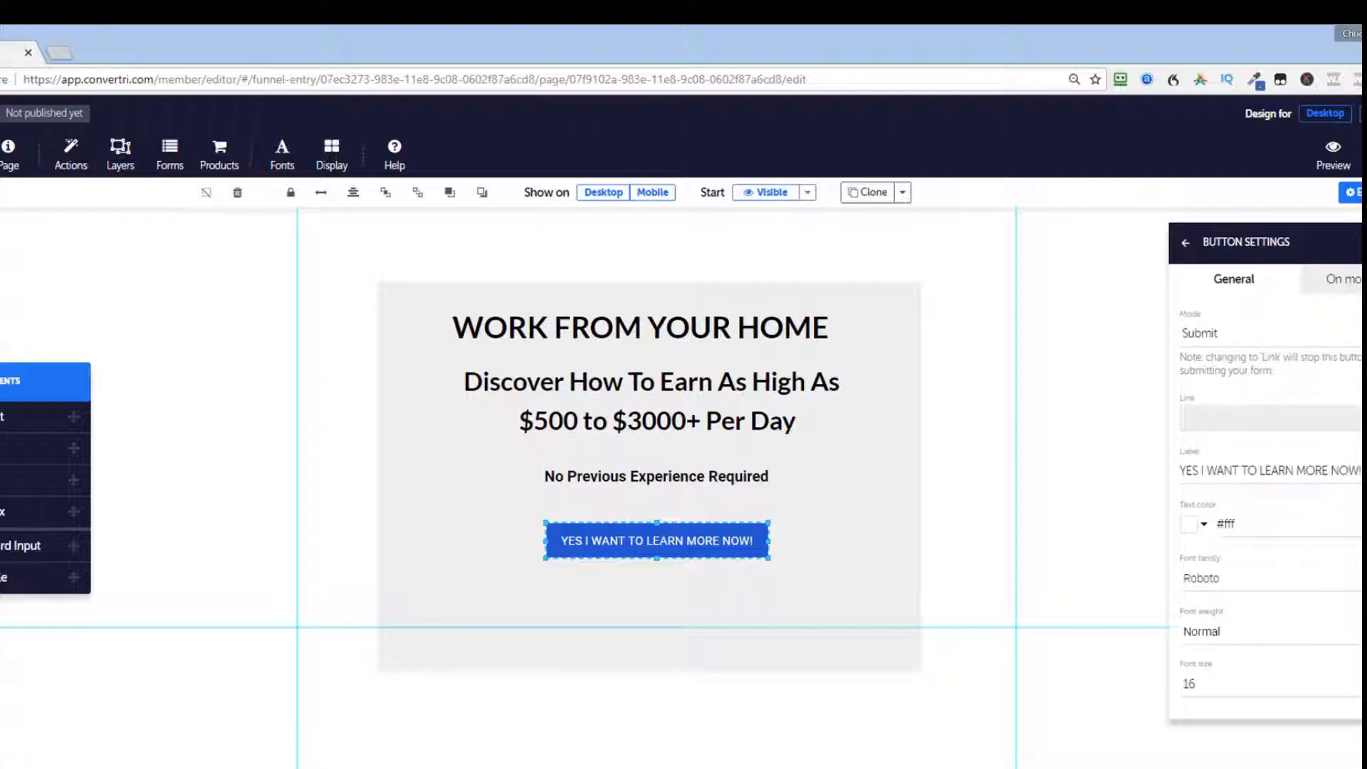
{"action": "left_click", "coordinate": [1210, 631]}
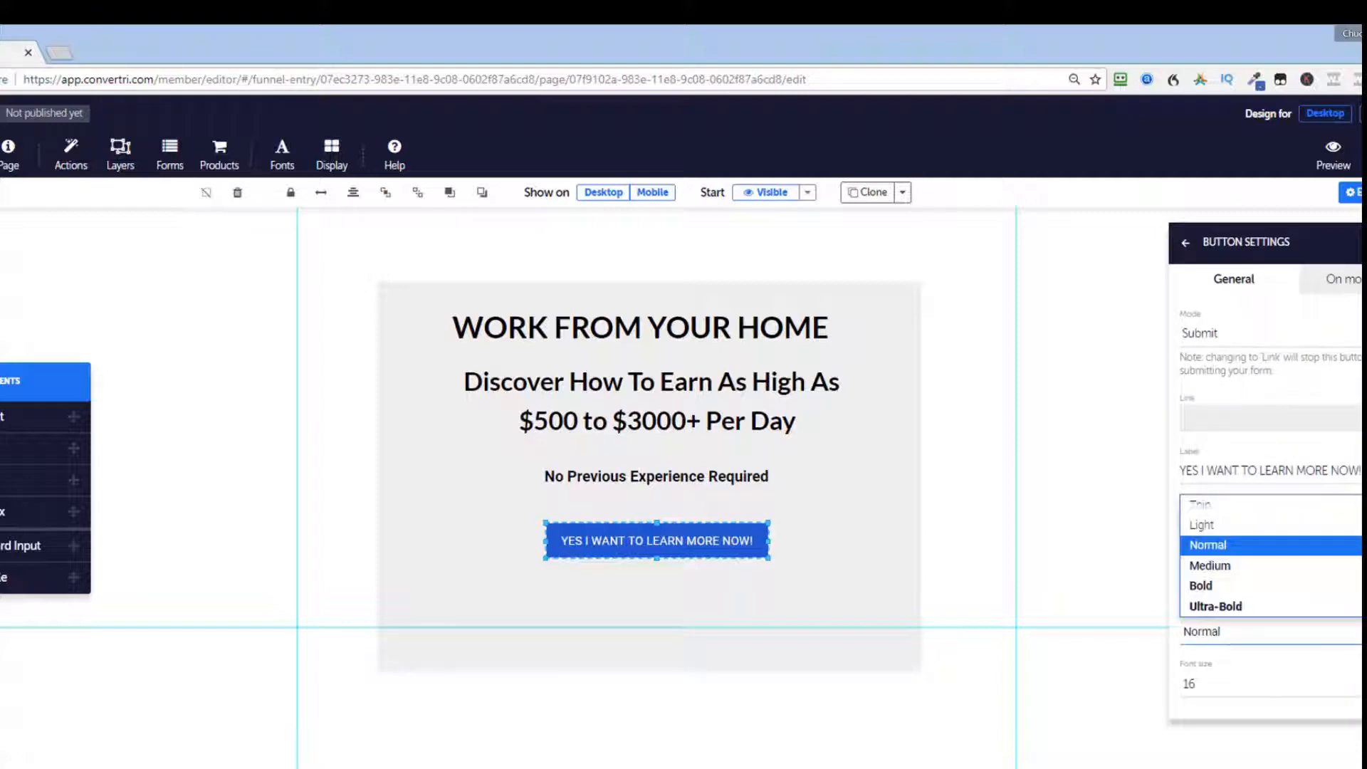
{"action": "left_click", "coordinate": [1210, 586]}
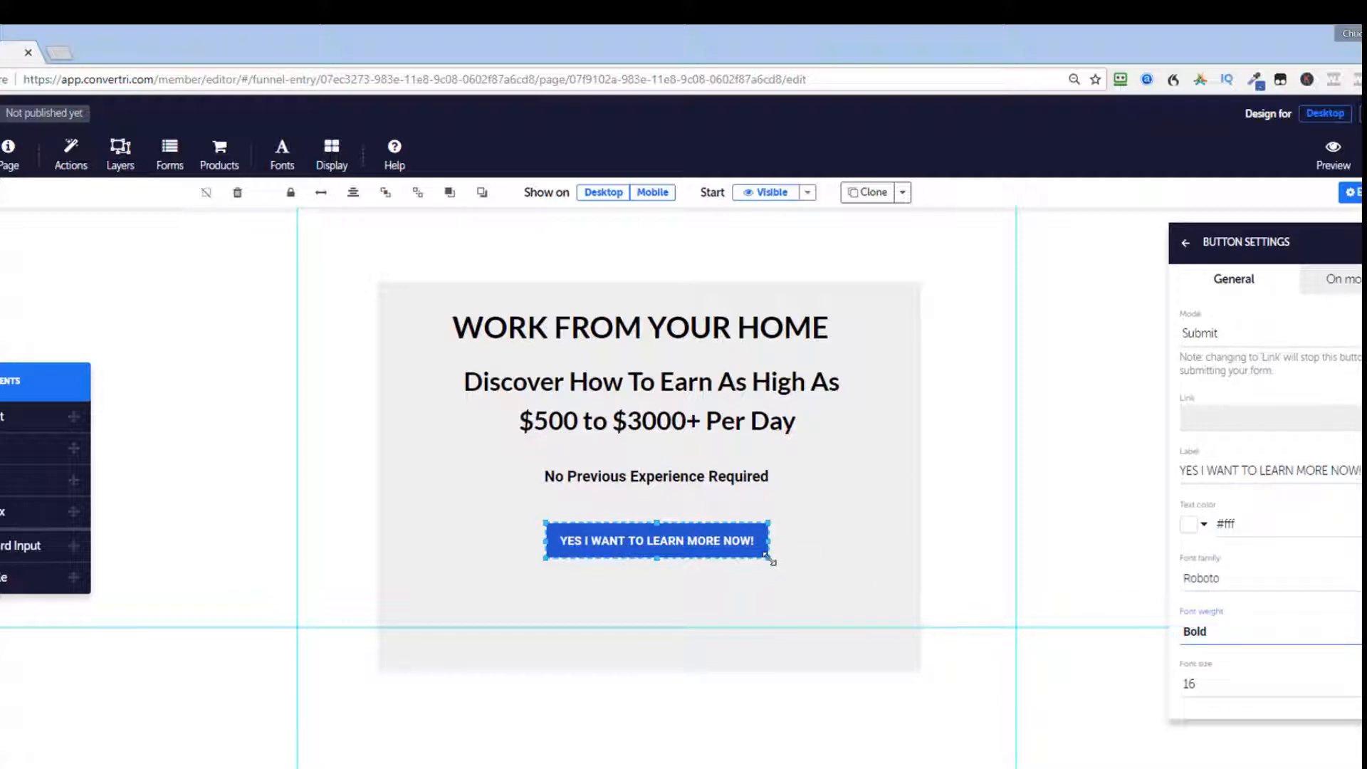
Step: Enlarge the submit button to nearly the subheadline's width and set its label's font size to 24
{"action": "left_click_drag", "start_coordinate": [770, 560], "coordinate": [821, 534]}
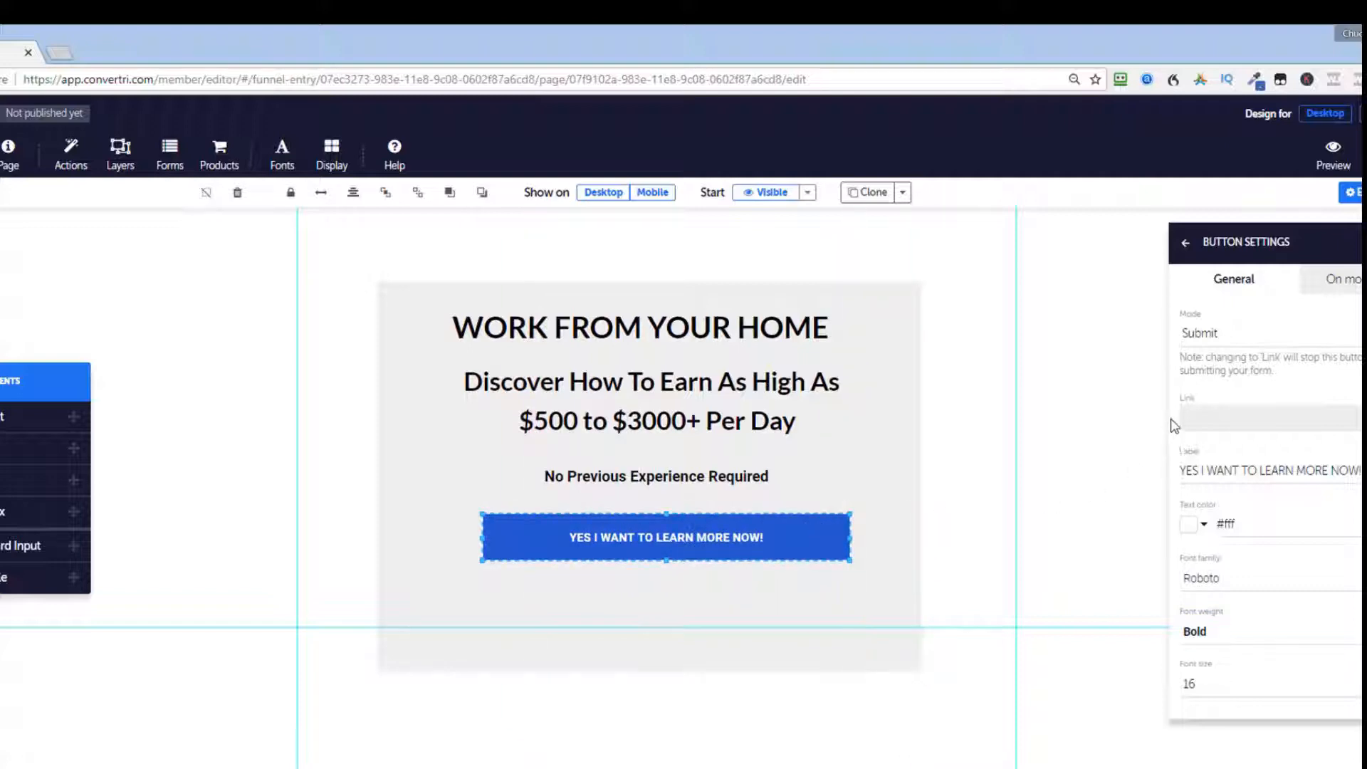
{"action": "left_click", "coordinate": [1186, 246]}
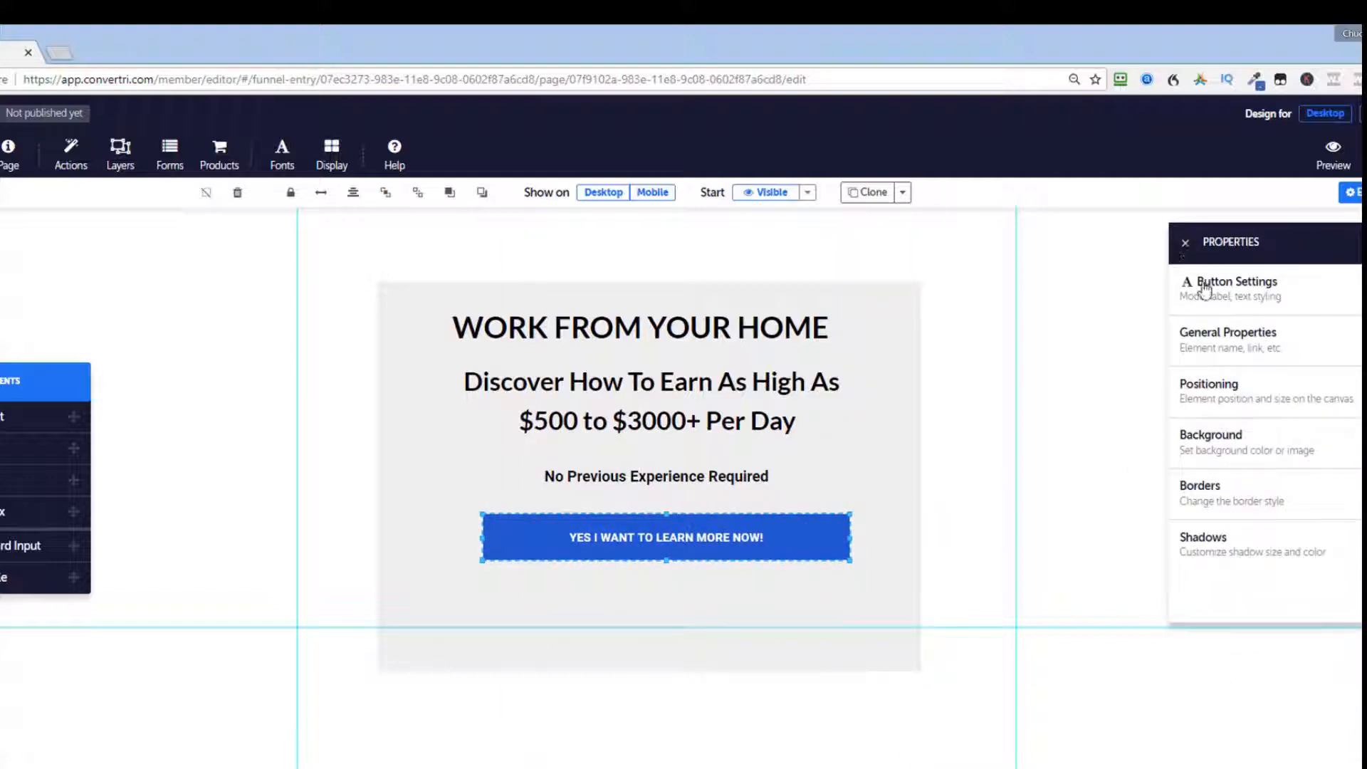
{"action": "left_click", "coordinate": [1245, 293]}
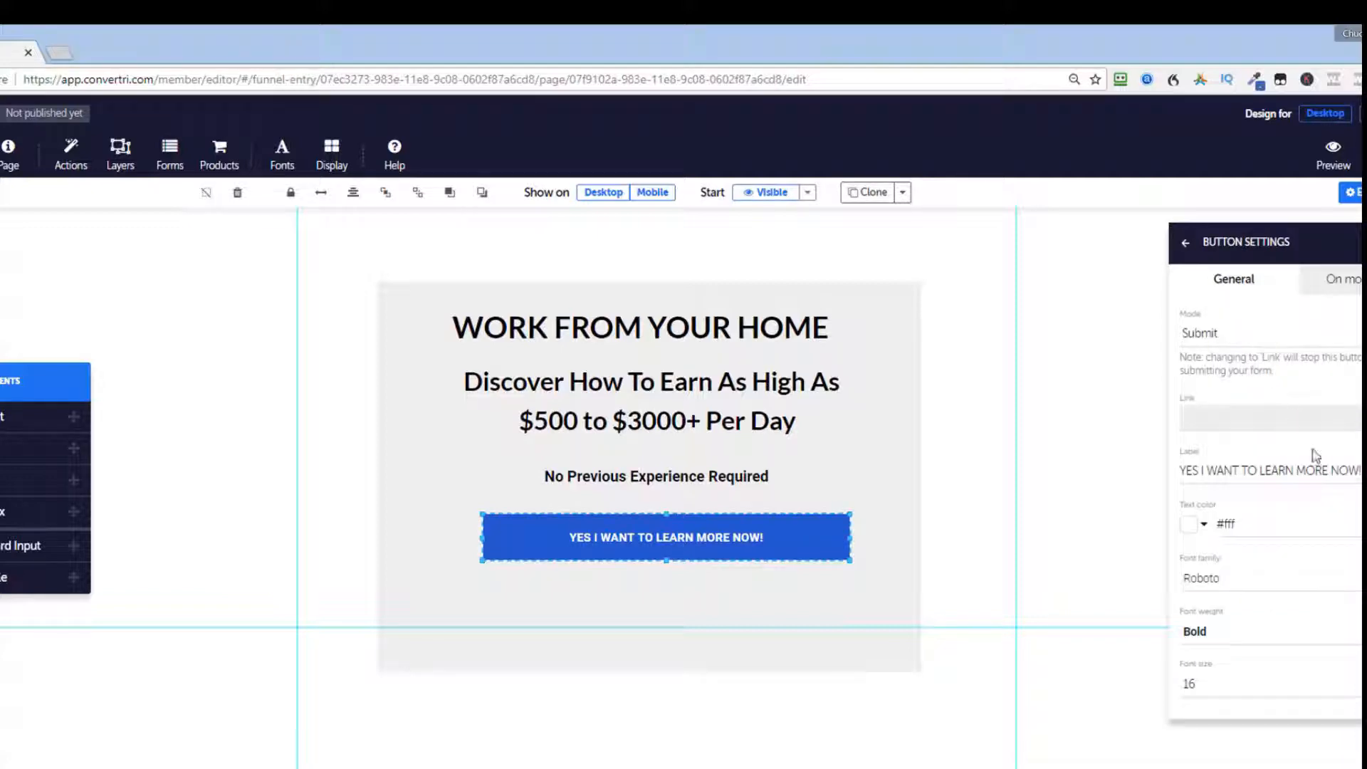
{"action": "left_click", "coordinate": [1187, 690]}
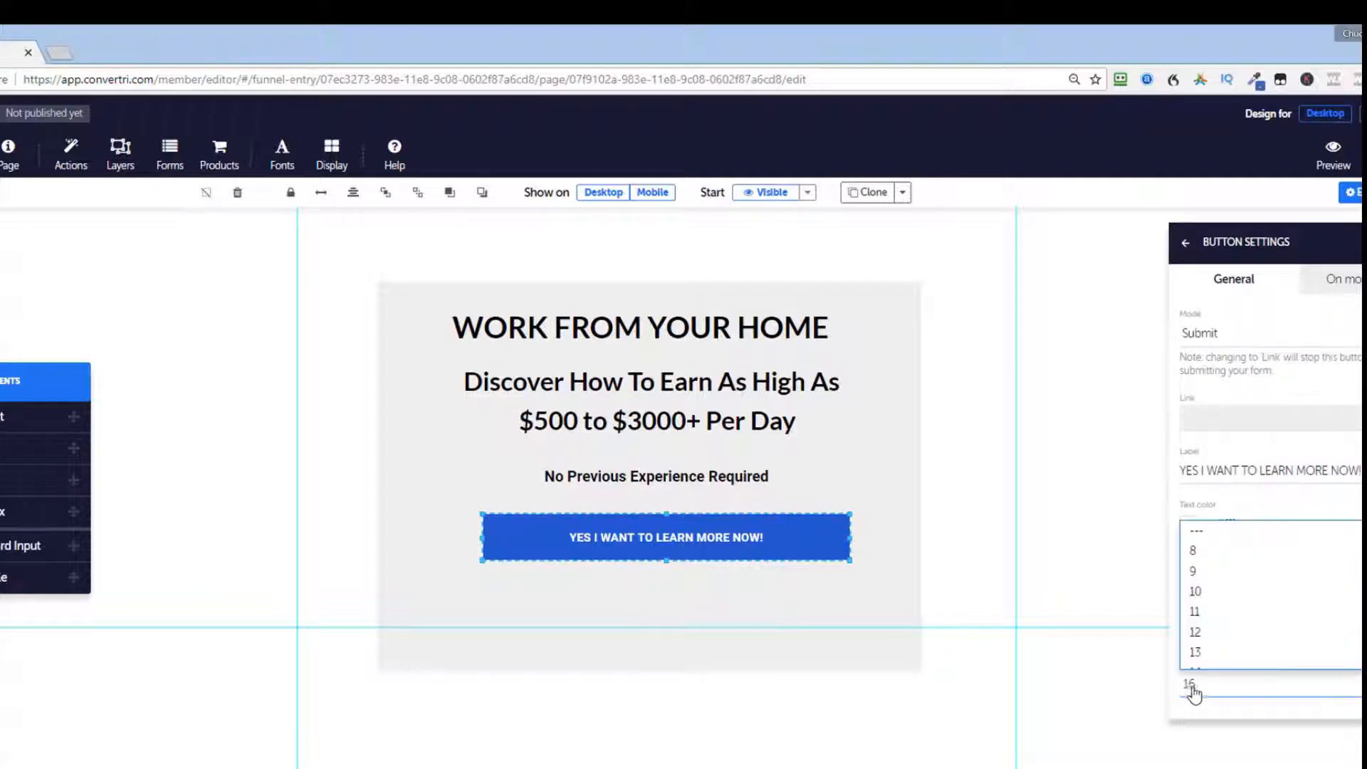
{"action": "scroll", "coordinate": [1222, 645], "scroll_direction": "down", "scroll_amount": 3}
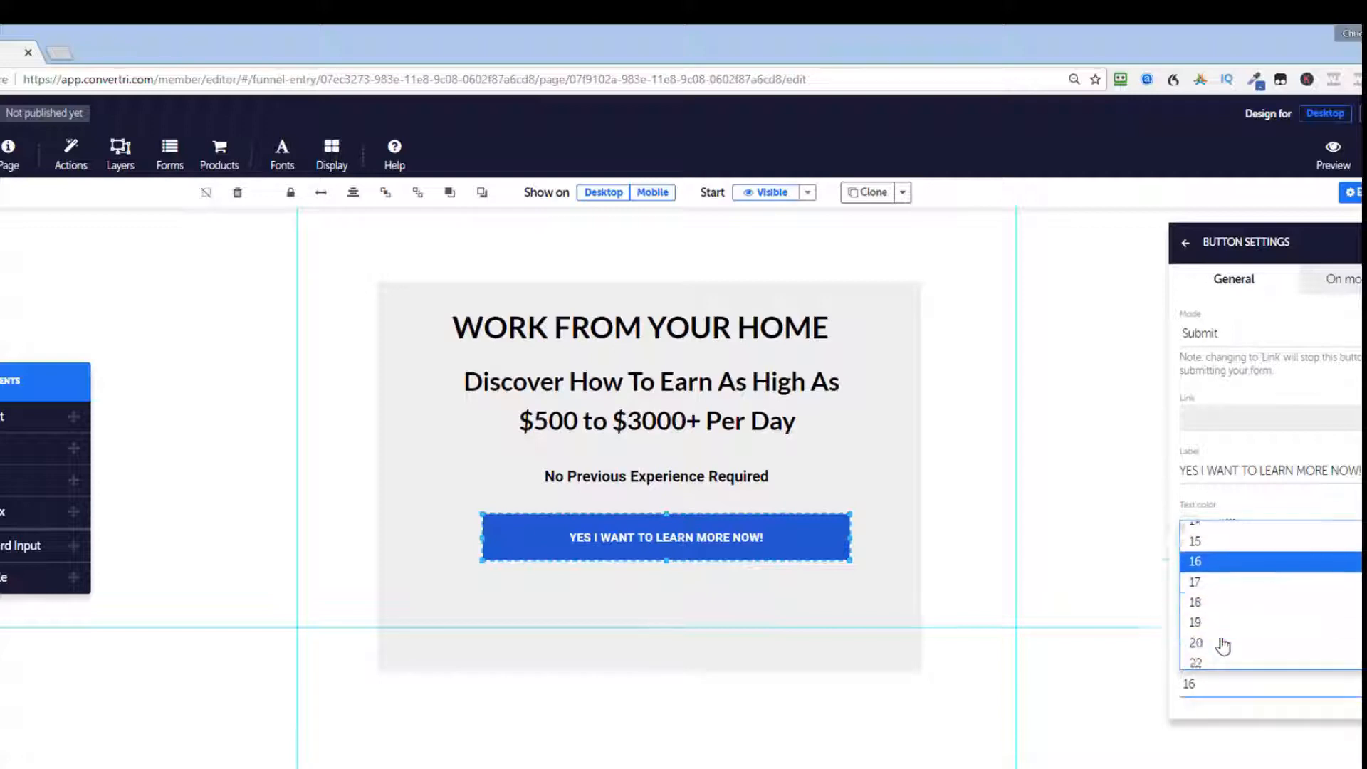
{"action": "scroll", "coordinate": [1222, 645], "scroll_direction": "down", "scroll_amount": 2}
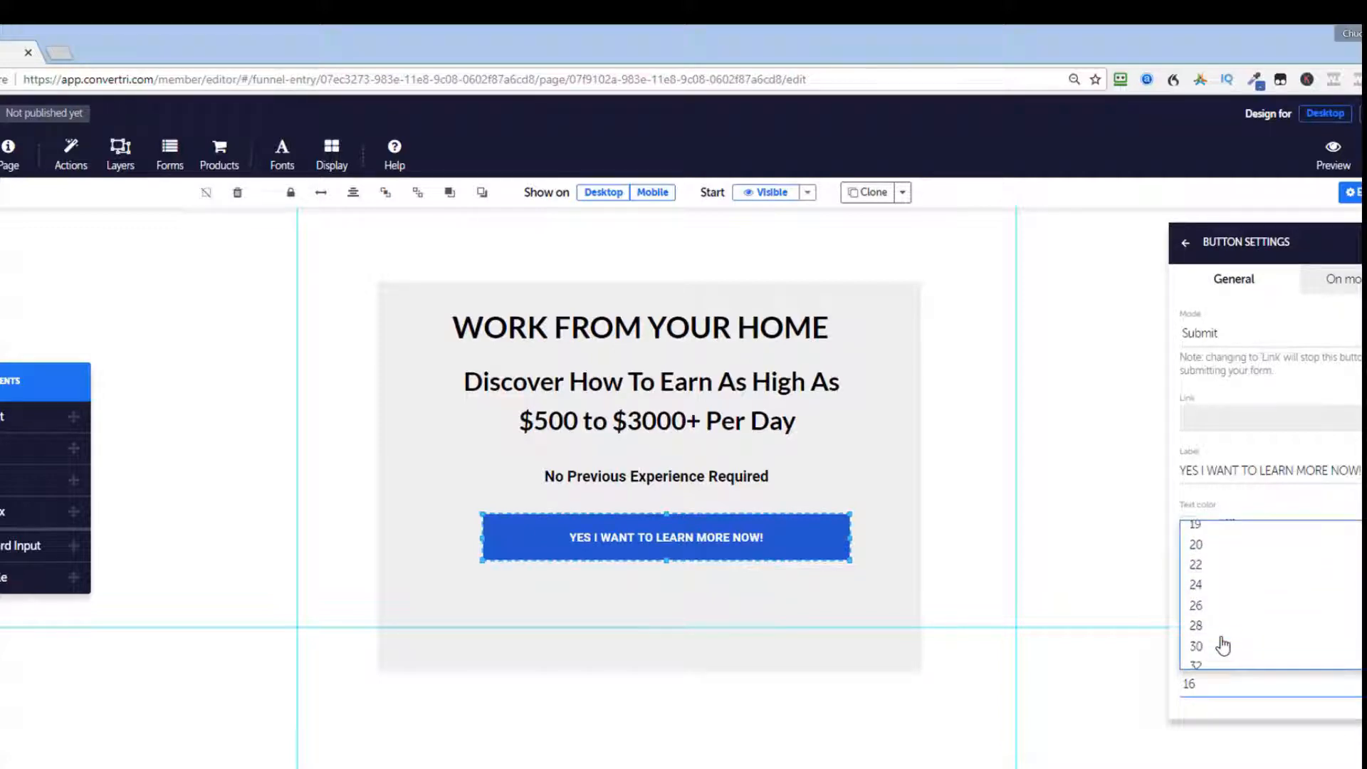
{"action": "left_click", "coordinate": [1196, 590]}
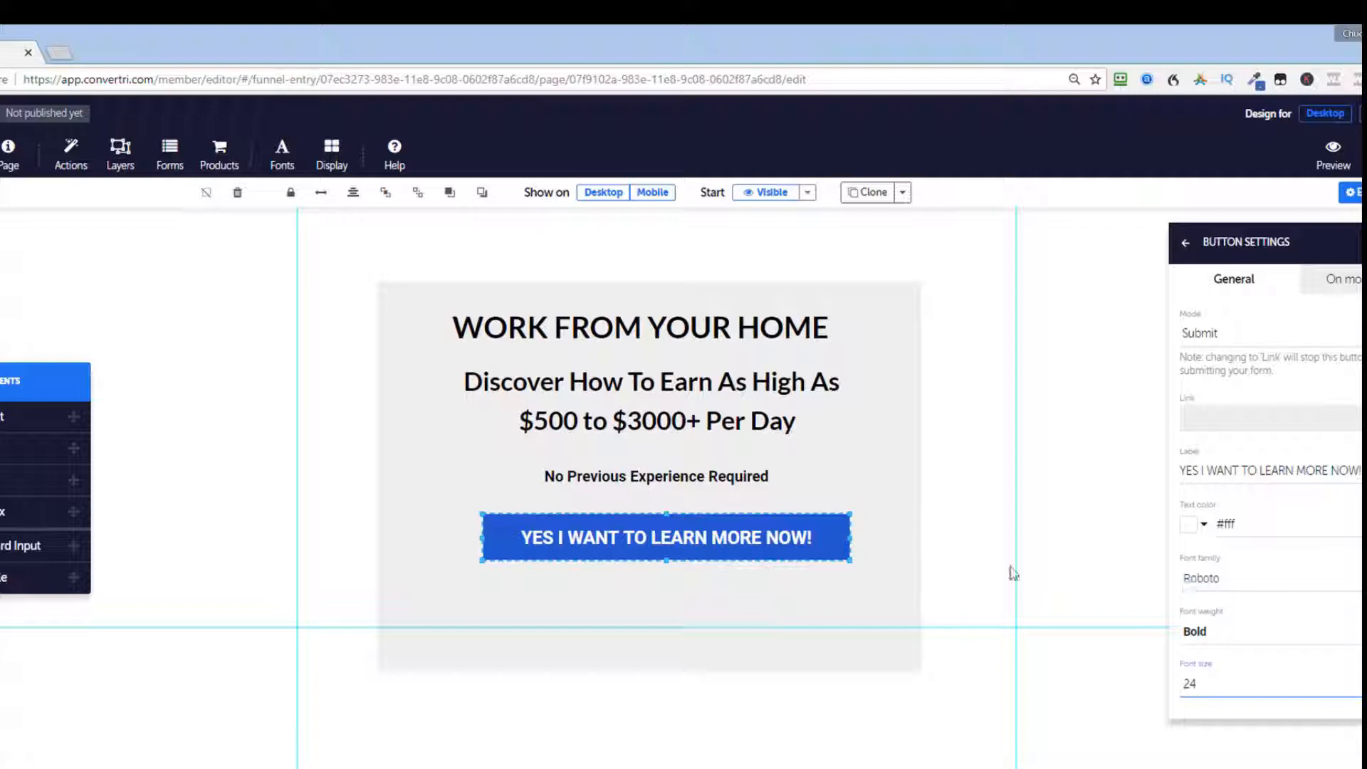
Step: Move the submit button up to just beneath the "No Previous Experience Required" text, centre it under that text, and deselect it
{"action": "left_click", "coordinate": [825, 556]}
{"action": "left_click_drag", "start_coordinate": [825, 556], "coordinate": [818, 549]}
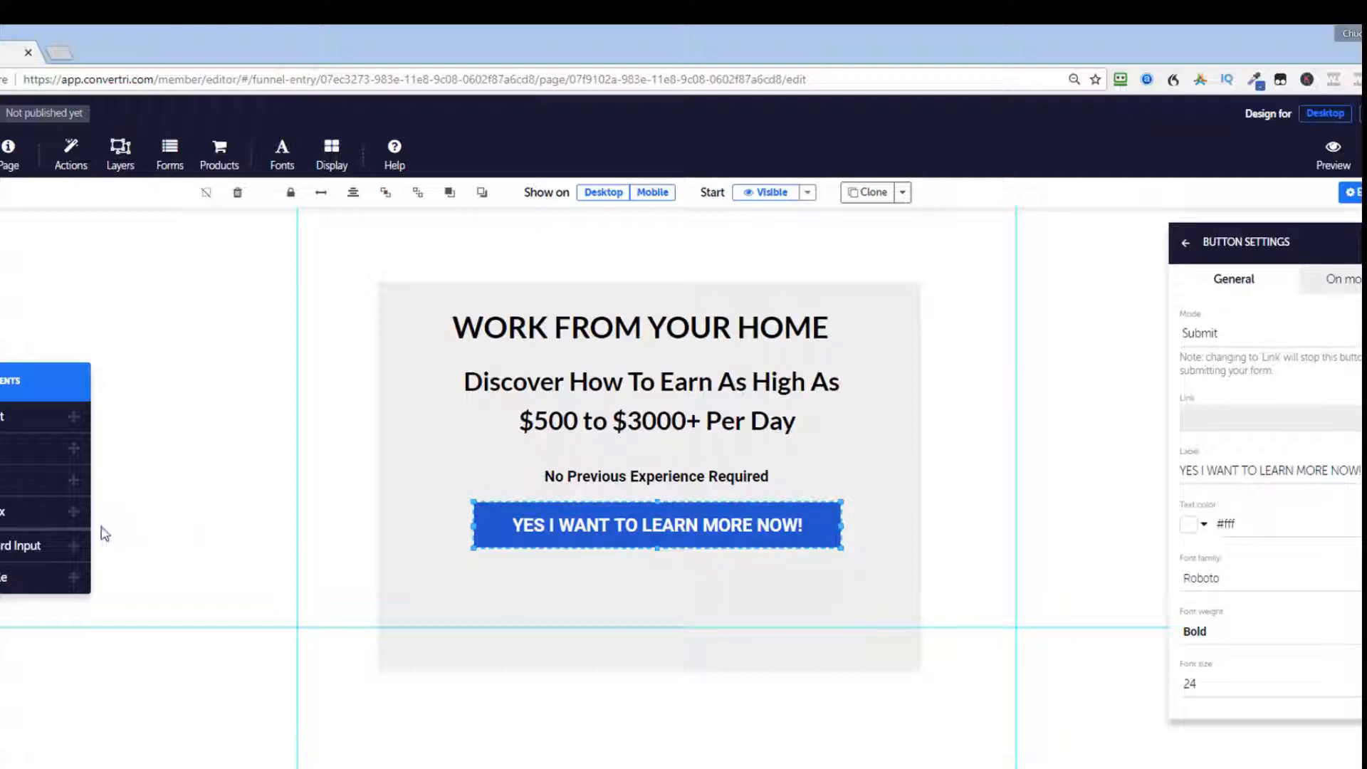
{"action": "left_click", "coordinate": [142, 720]}
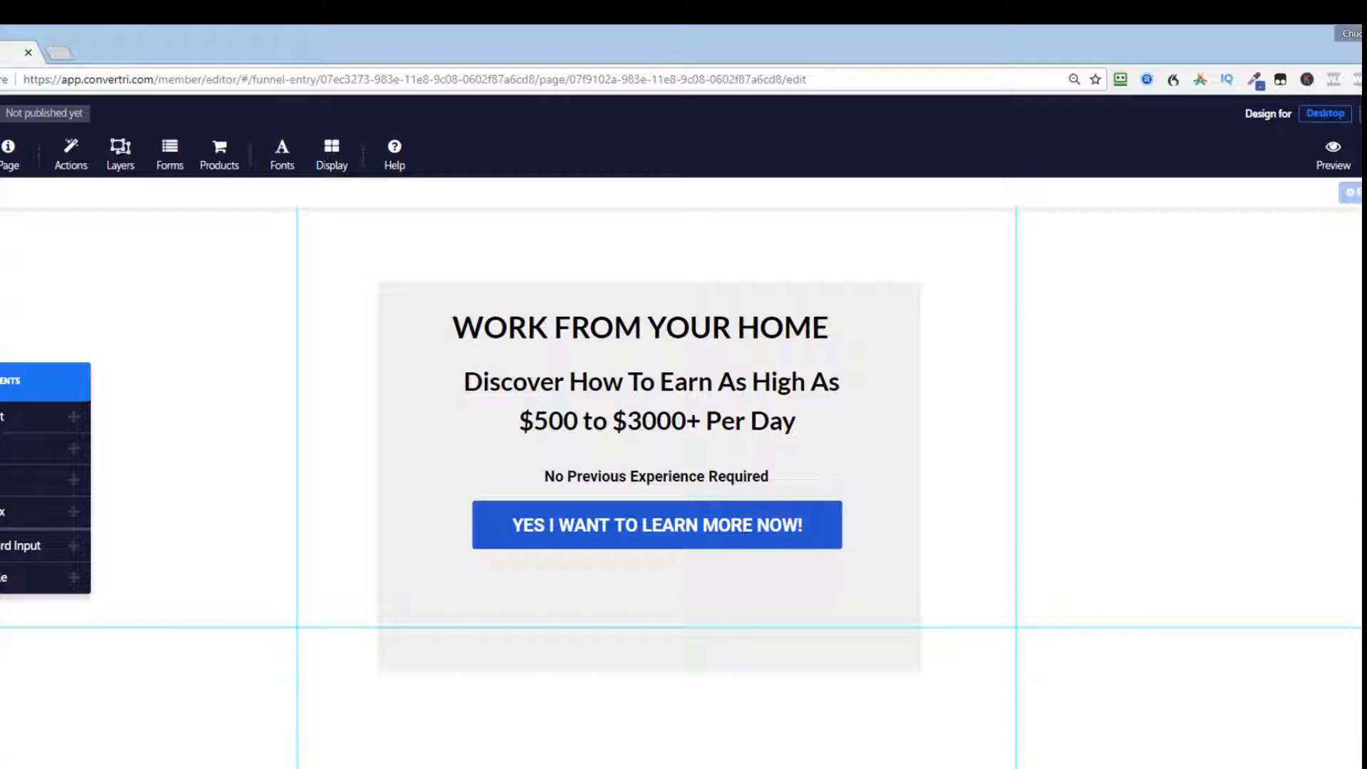
Step: Add a text element below the submit button reading "Copyright Copyright © 2018" plus the owner's name, and widen it to fit one line
{"action": "left_click_drag", "start_coordinate": [6, 417], "coordinate": [541, 582]}
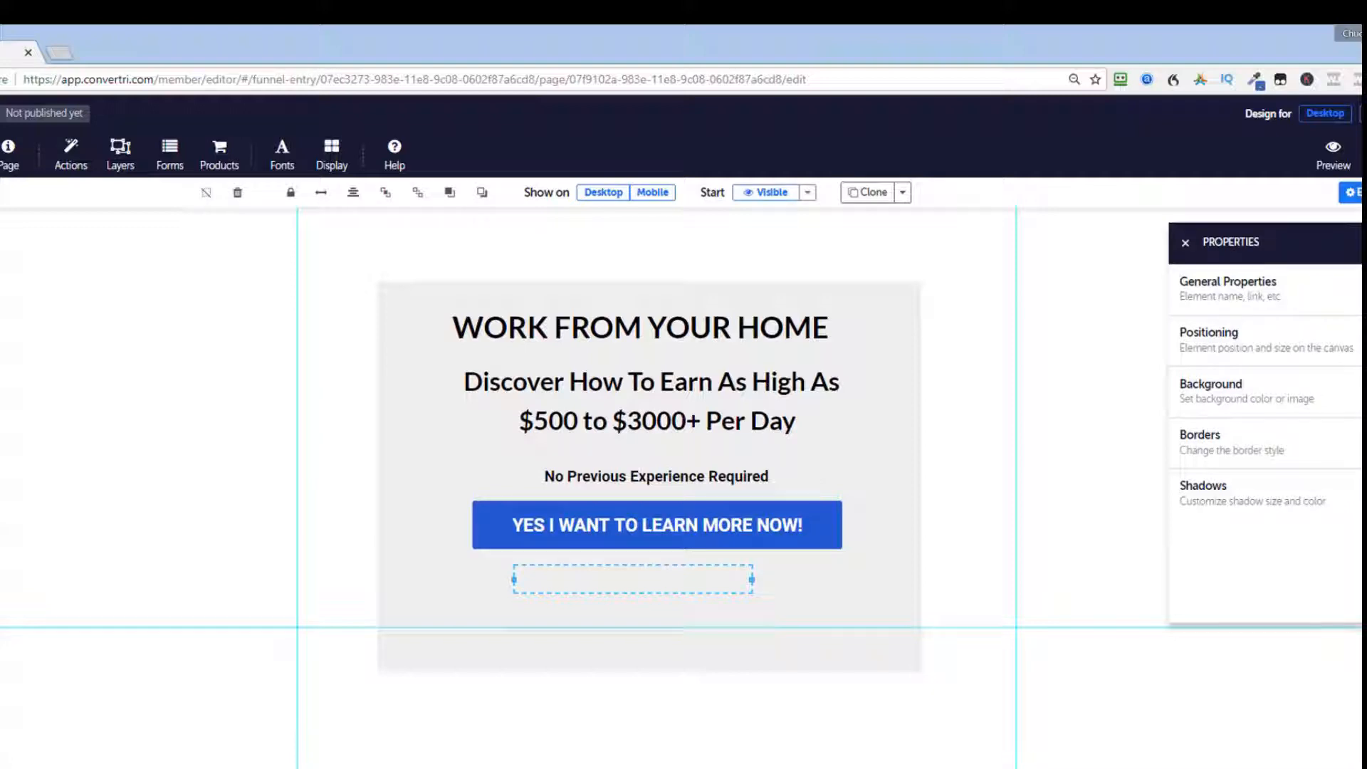
{"action": "left_click", "coordinate": [564, 577]}
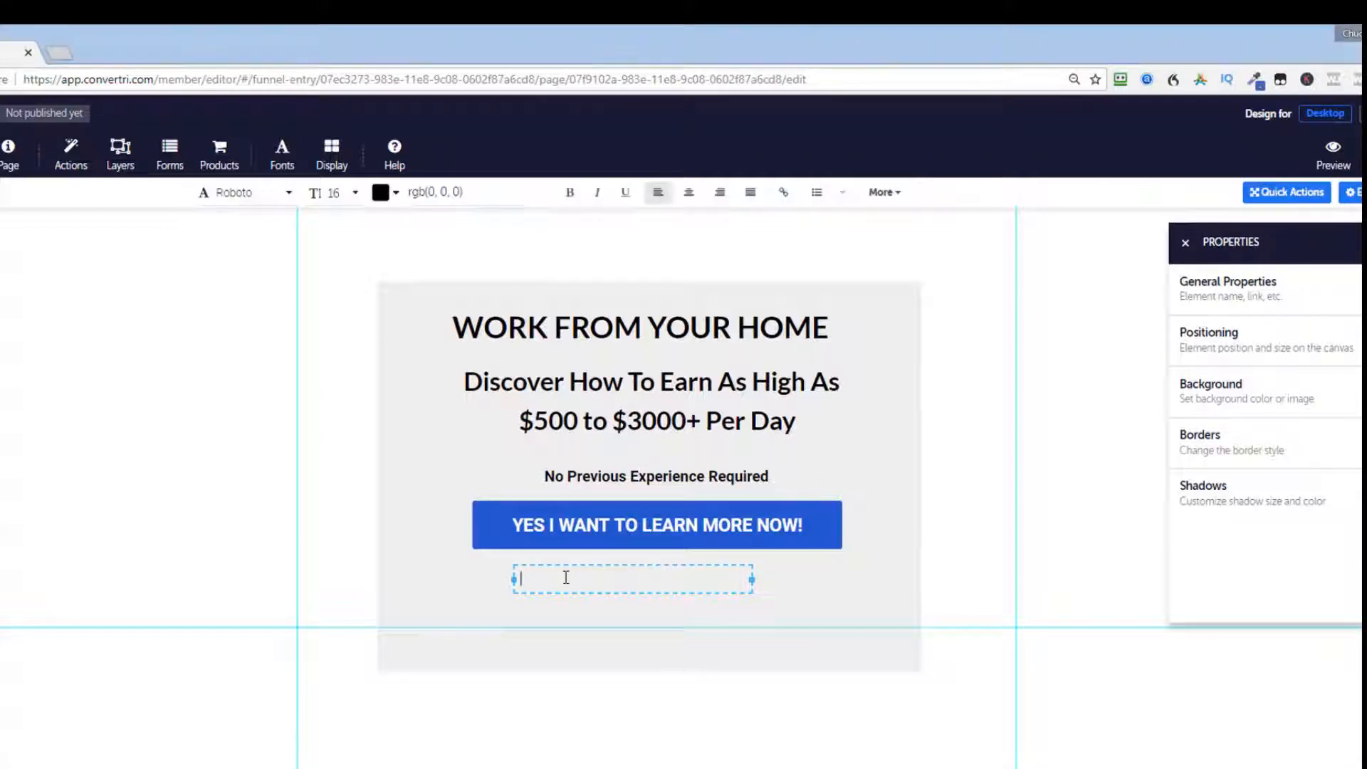
{"action": "type", "text": "Copyright Copyright © 2018"}
{"action": "type", "text": "ChuckGuyett"}
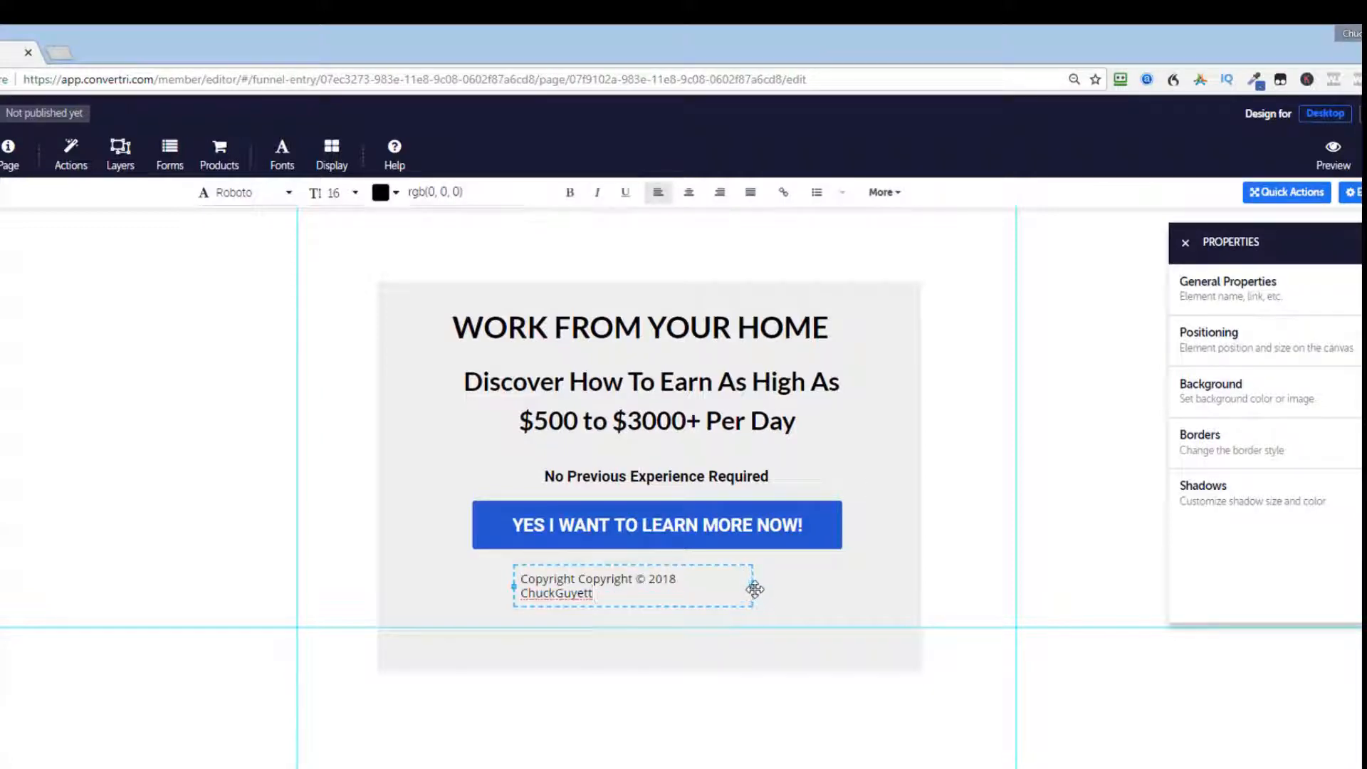
{"action": "left_click_drag", "start_coordinate": [752, 584], "coordinate": [777, 582]}
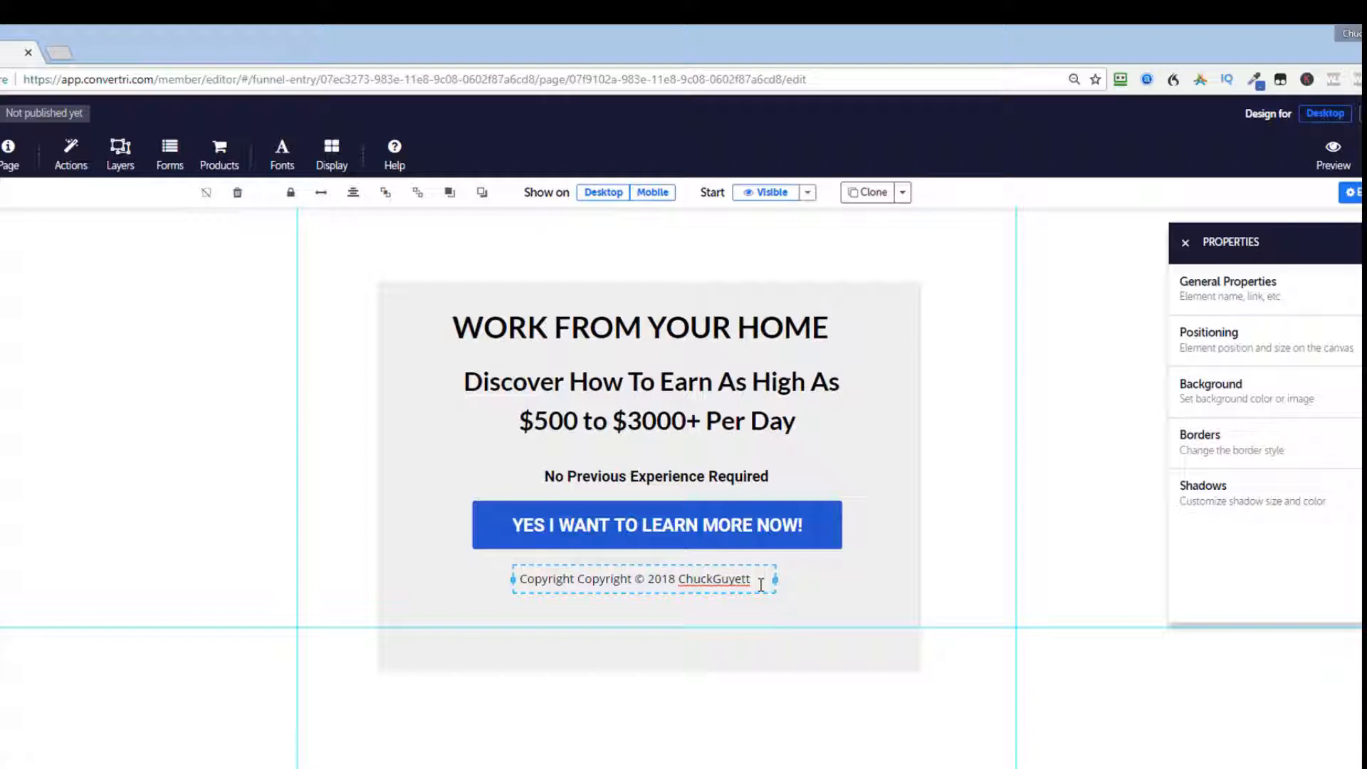
Step: Centre the copyright text within its element and on the page, move it slightly lower beneath the submit button, and deselect it
{"action": "left_click_drag", "start_coordinate": [760, 585], "coordinate": [491, 591]}
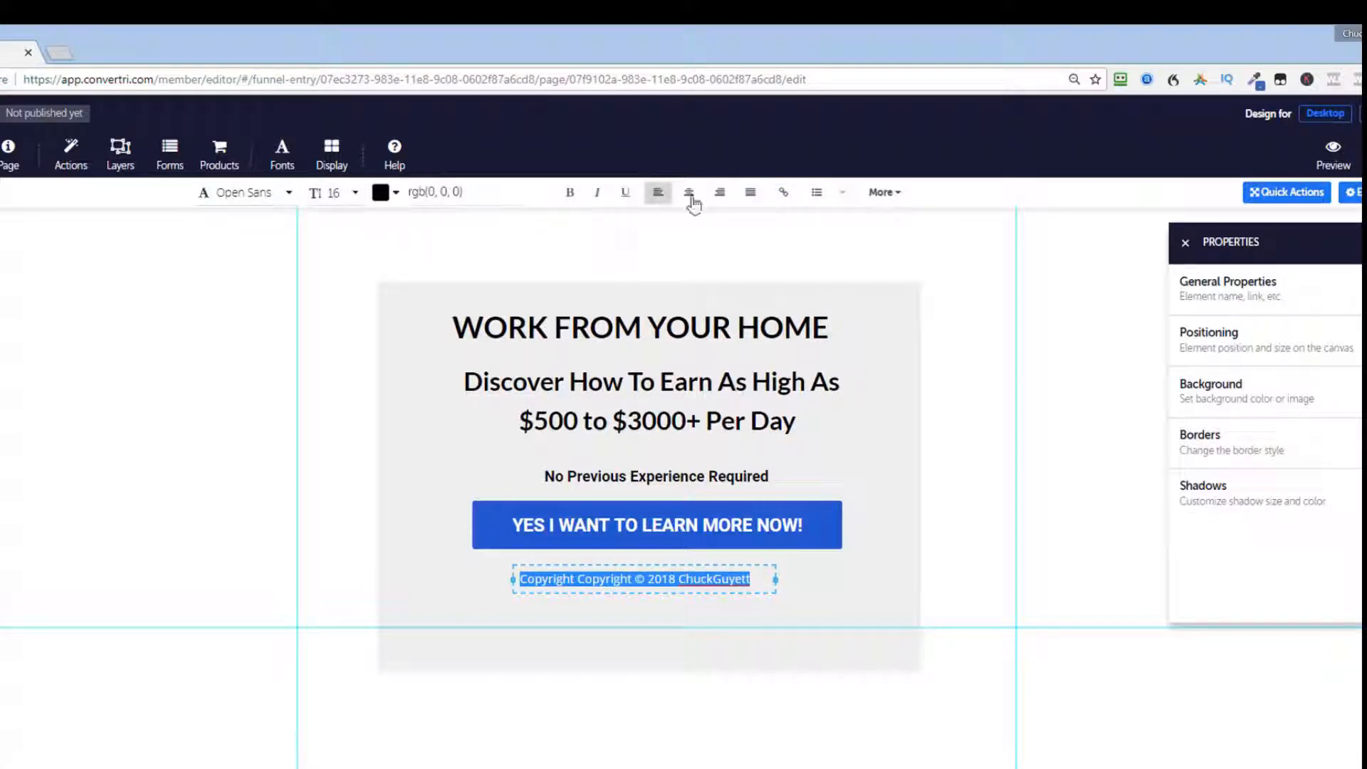
{"action": "left_click", "coordinate": [685, 198]}
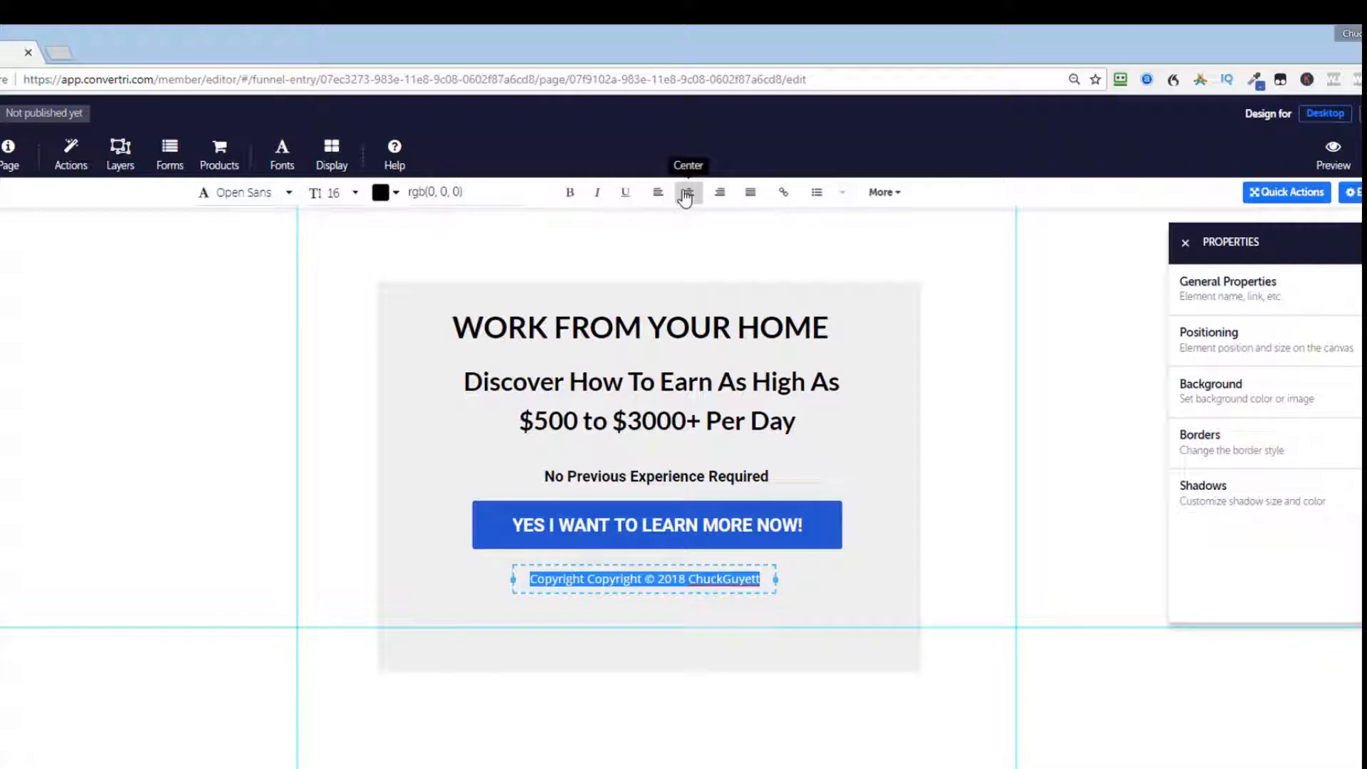
{"action": "left_click", "coordinate": [637, 597]}
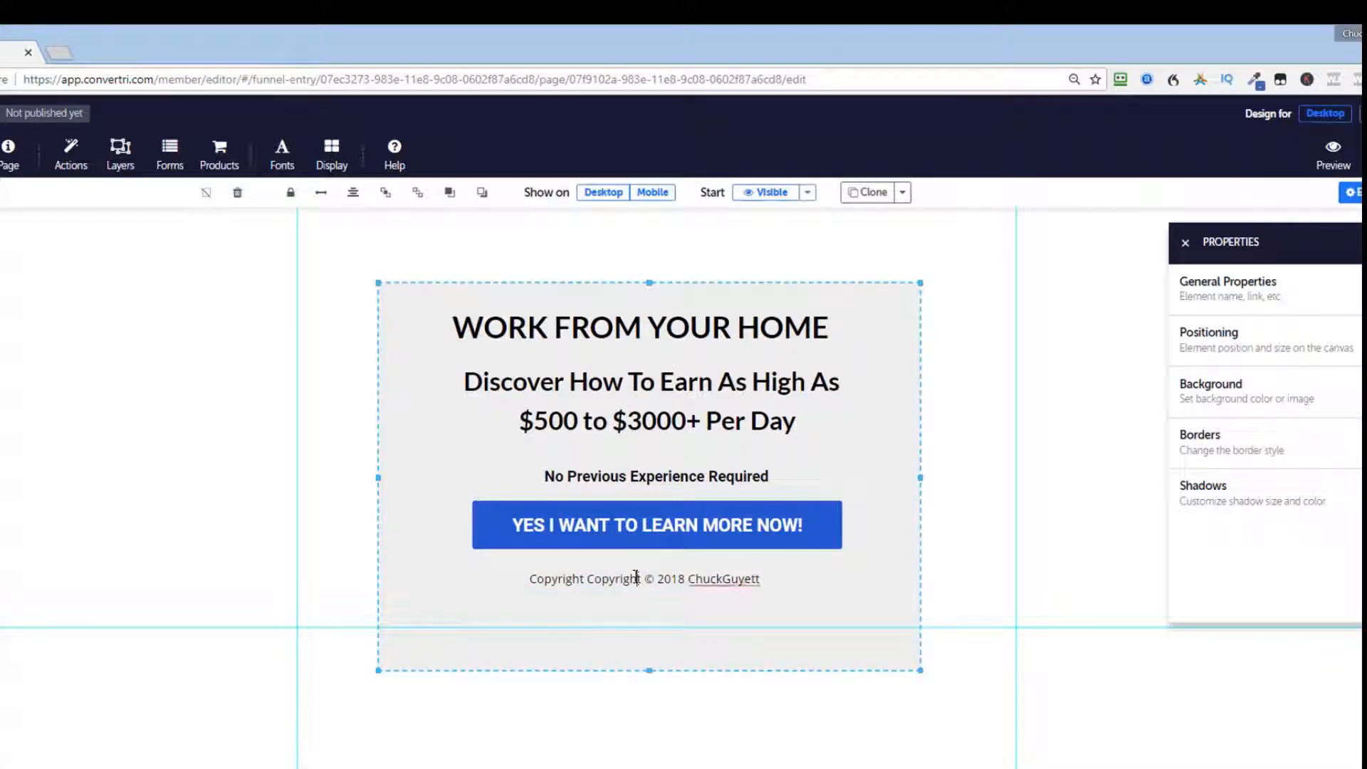
{"action": "left_click", "coordinate": [635, 576]}
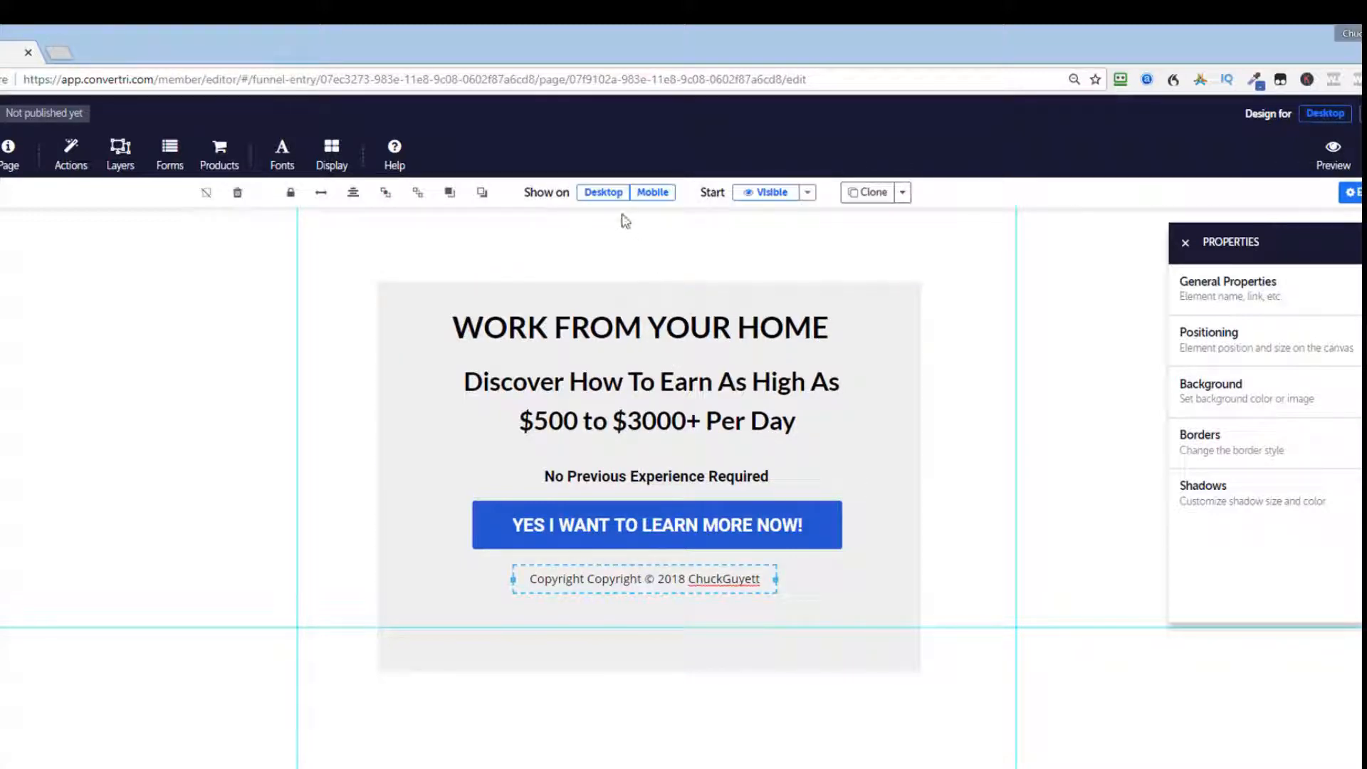
{"action": "left_click", "coordinate": [353, 192]}
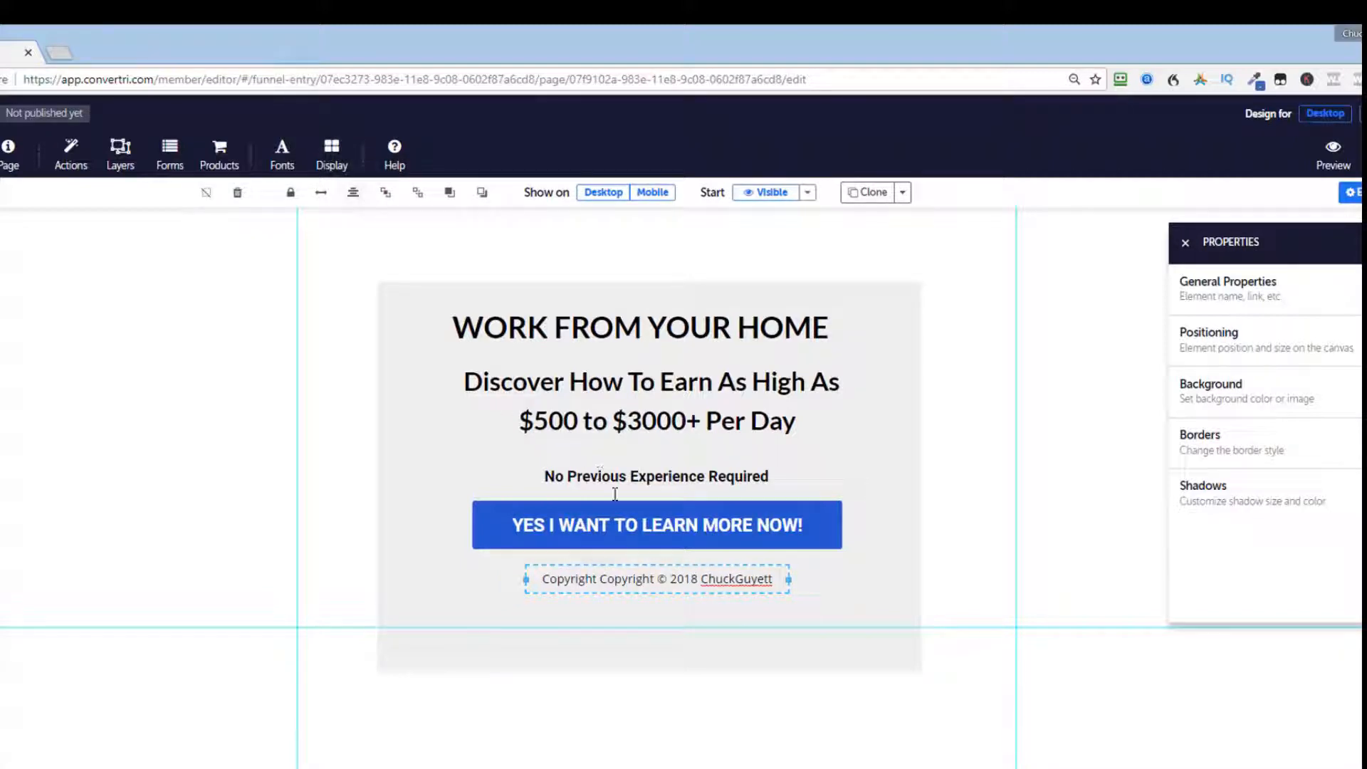
{"action": "left_click_drag", "start_coordinate": [652, 595], "coordinate": [653, 622]}
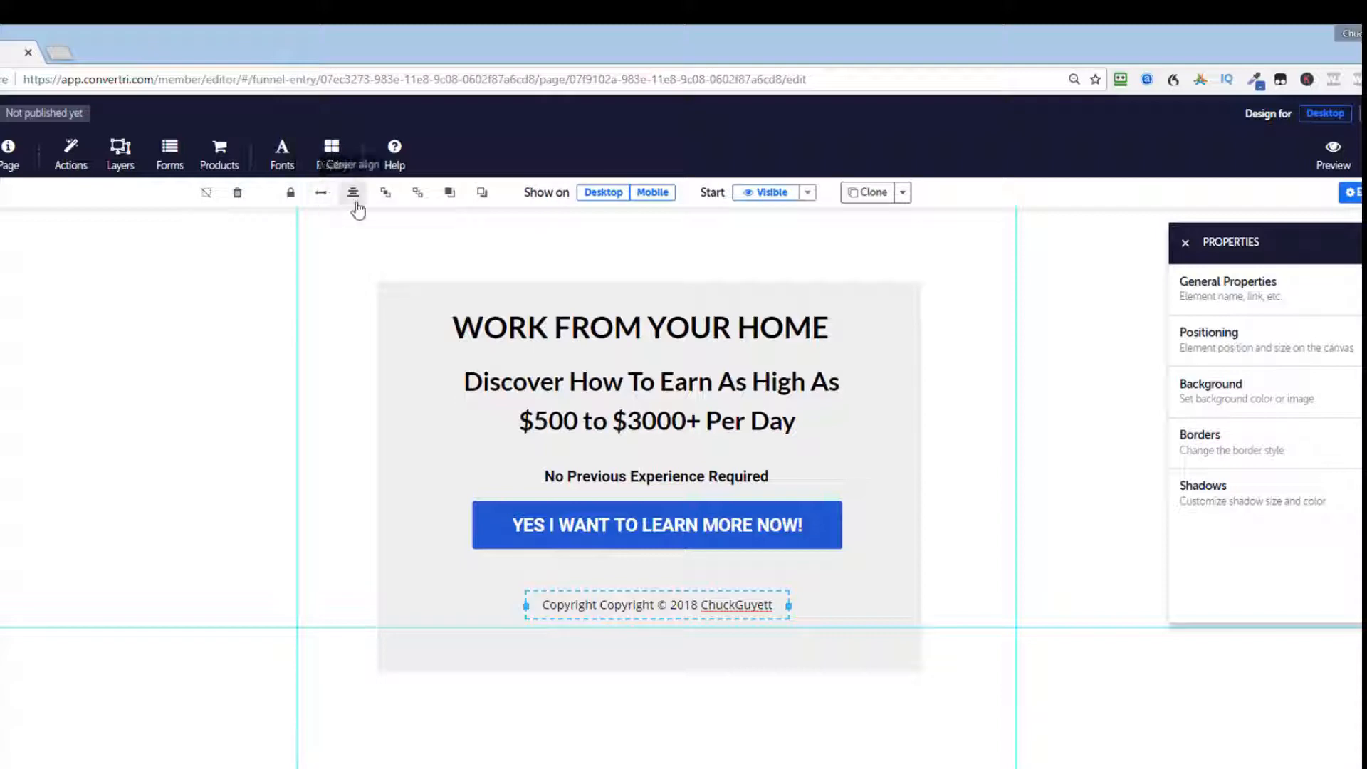
{"action": "left_click", "coordinate": [276, 518]}
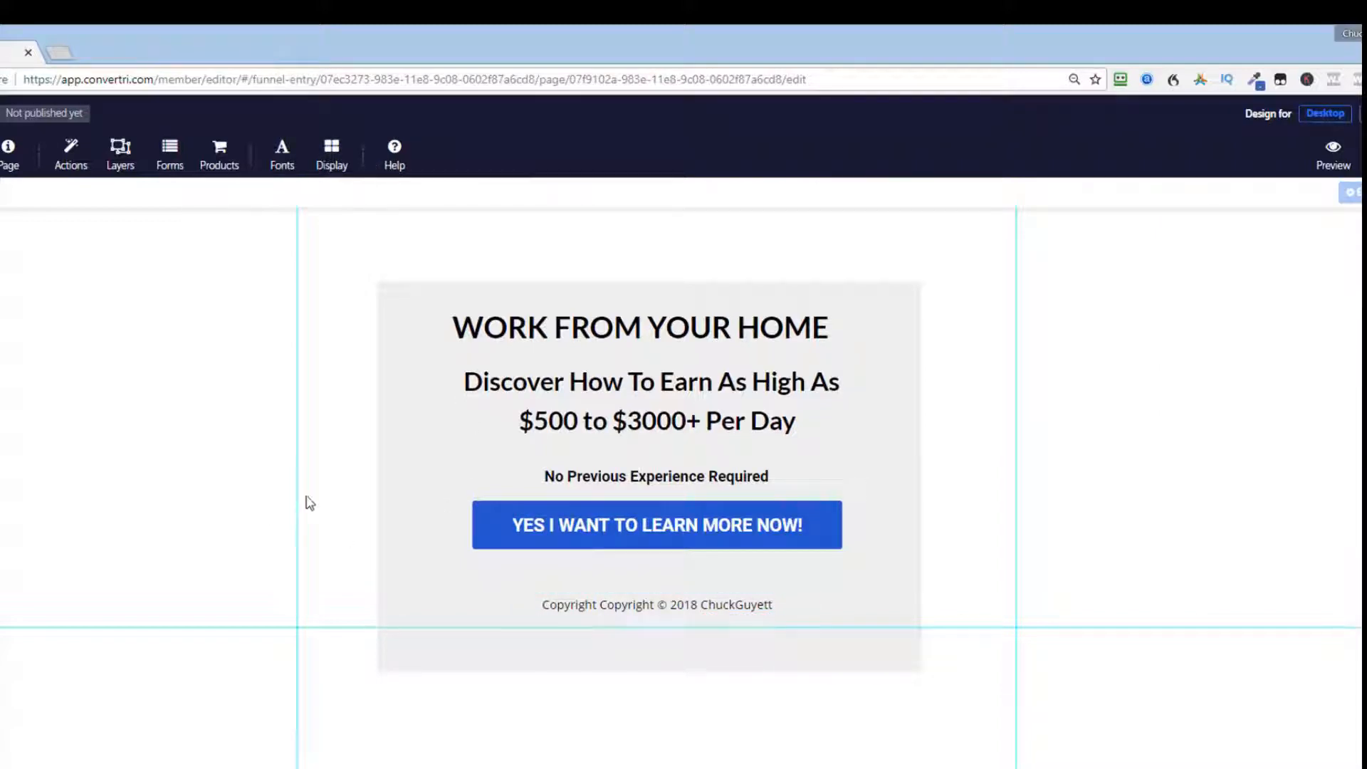
Step: Add an element trigger to the submit button with trigger "click" and behaviour "show", check the available subjects, and close the trigger and property settings
{"action": "left_click", "coordinate": [492, 545]}
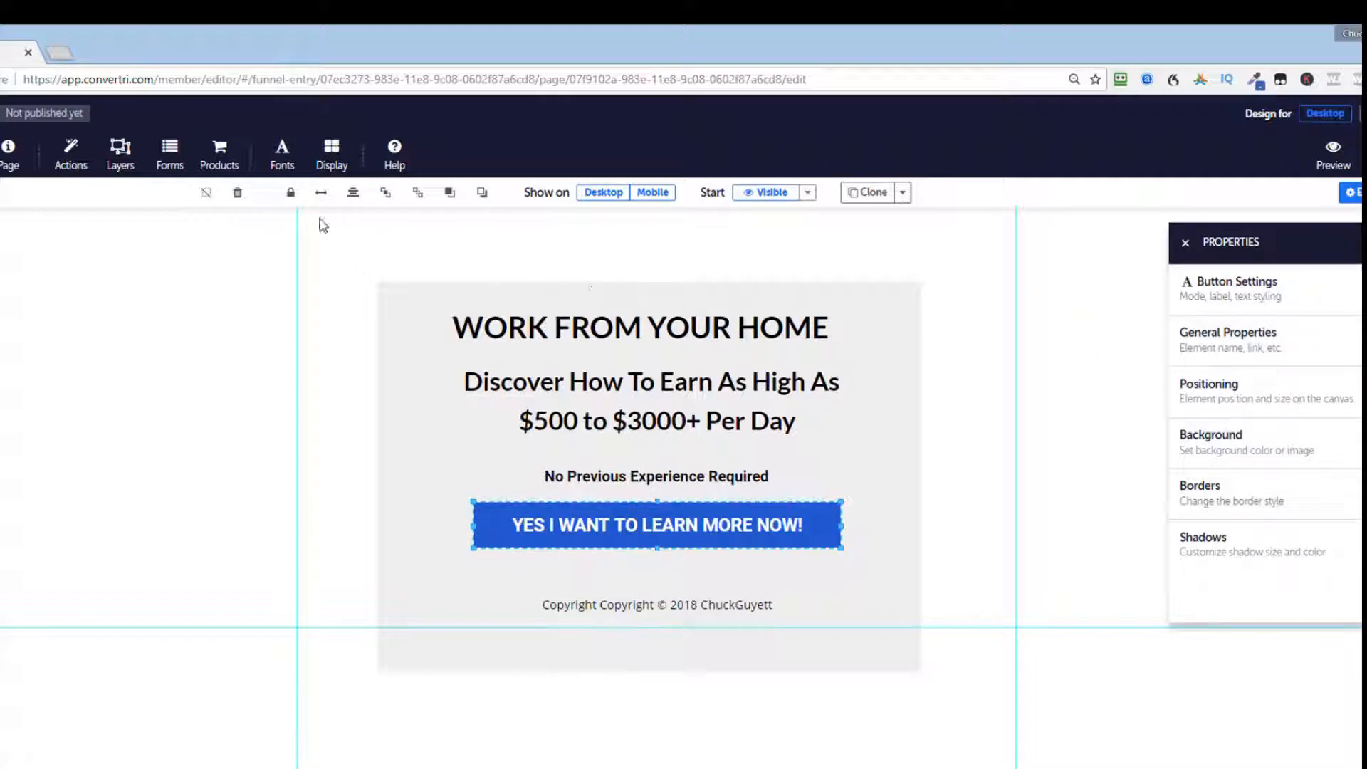
{"action": "left_click", "coordinate": [71, 166]}
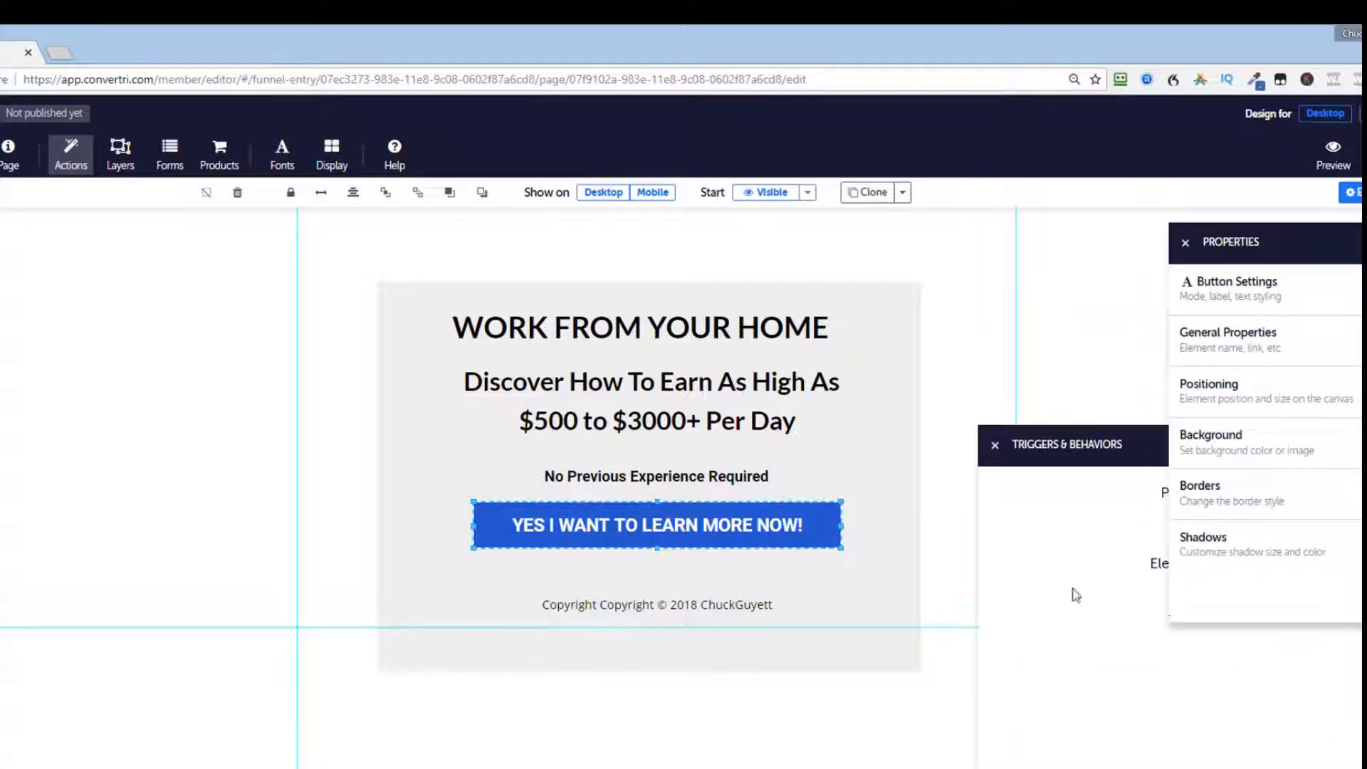
{"action": "left_click", "coordinate": [1098, 644]}
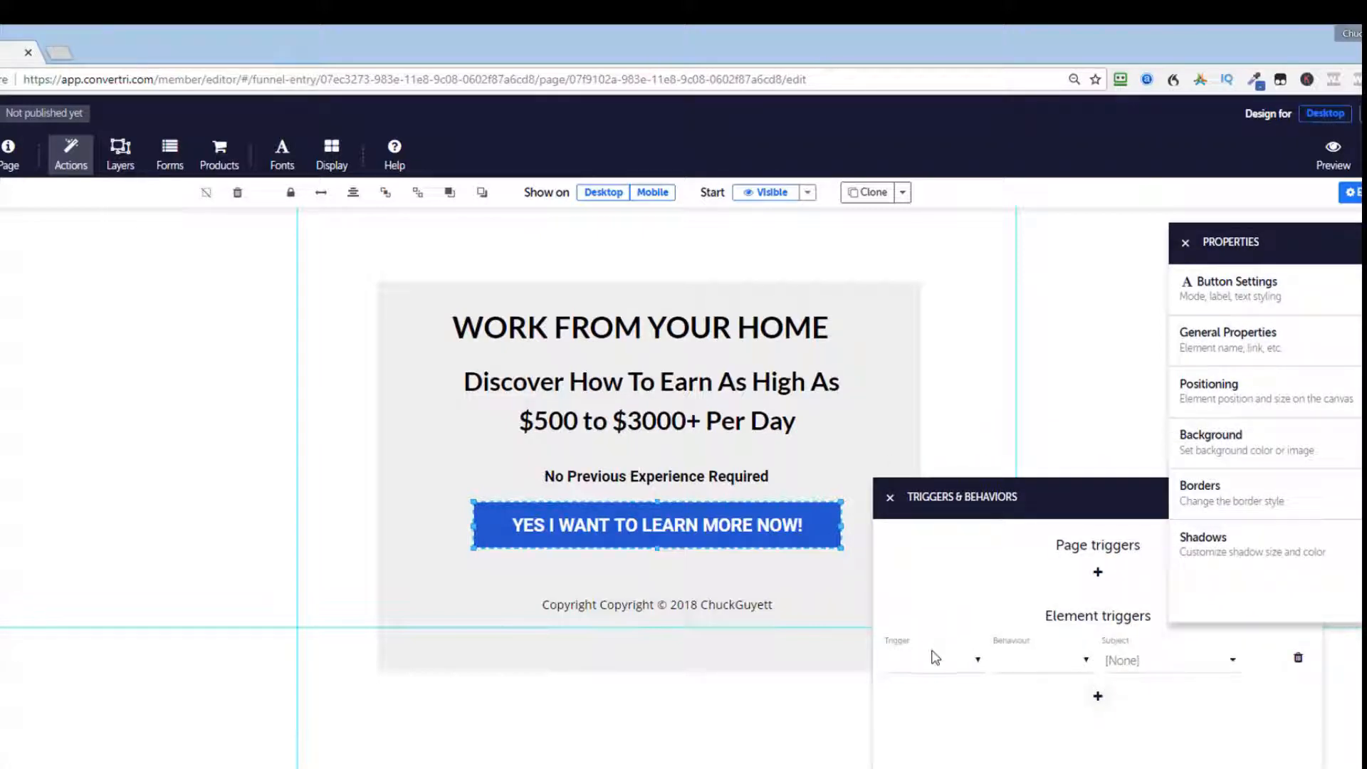
{"action": "left_click", "coordinate": [977, 667]}
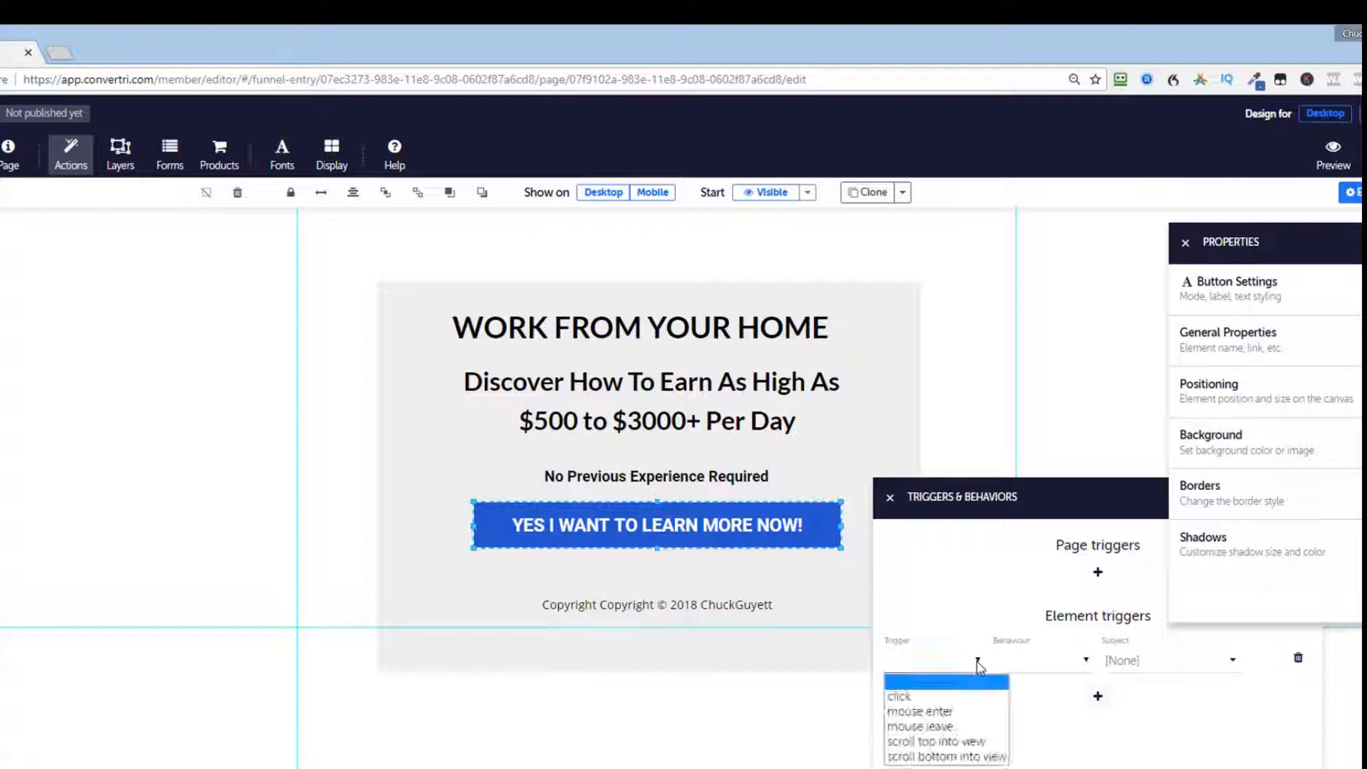
{"action": "left_click", "coordinate": [951, 691]}
{"action": "left_click", "coordinate": [1085, 663]}
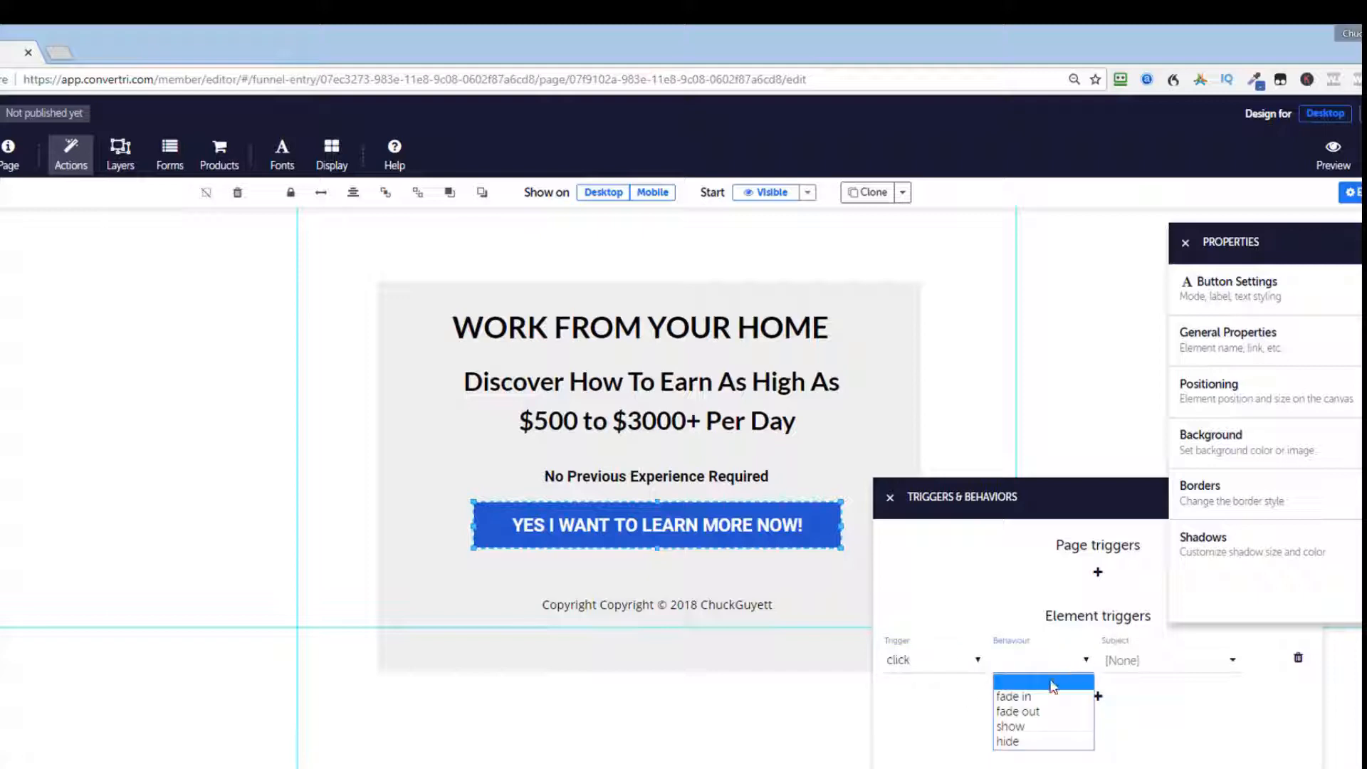
{"action": "left_click", "coordinate": [1028, 726]}
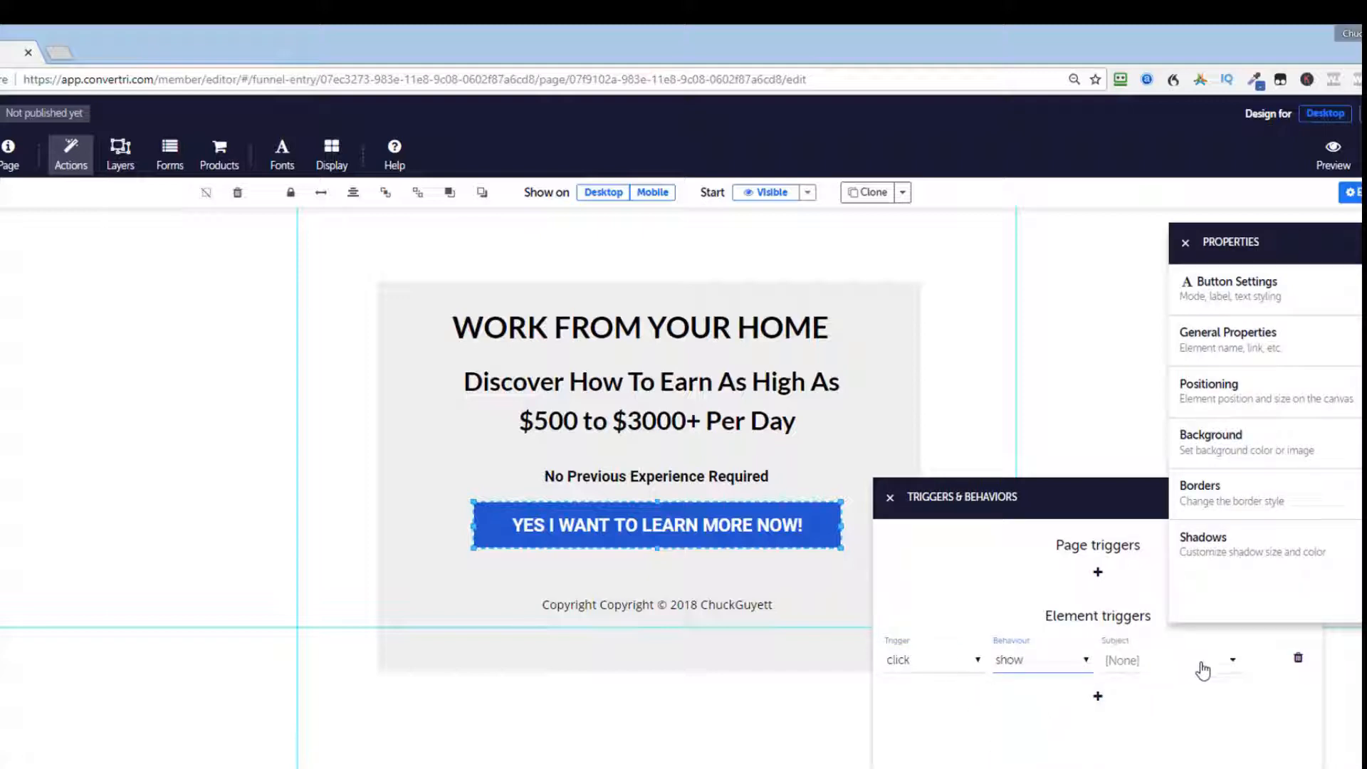
{"action": "left_click", "coordinate": [1200, 667]}
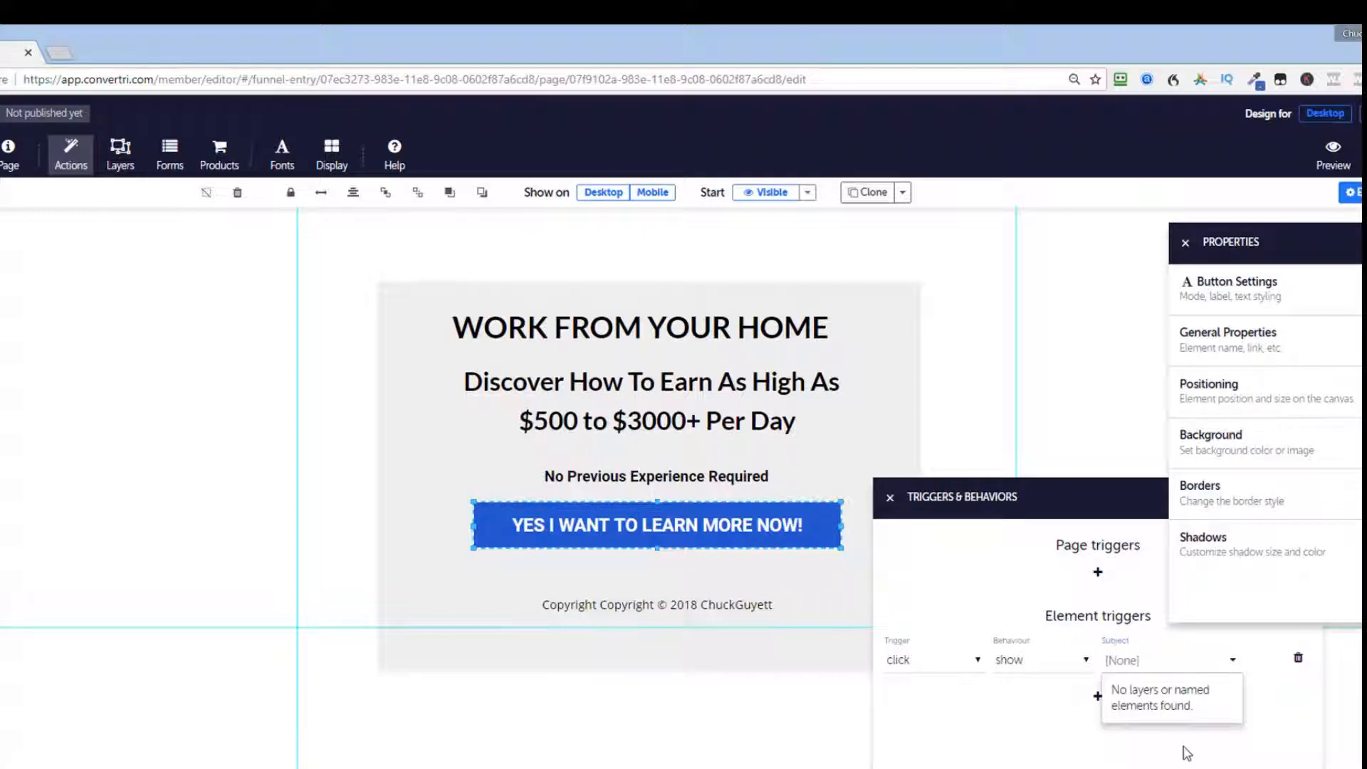
{"action": "left_click_drag", "start_coordinate": [1078, 507], "coordinate": [920, 510]}
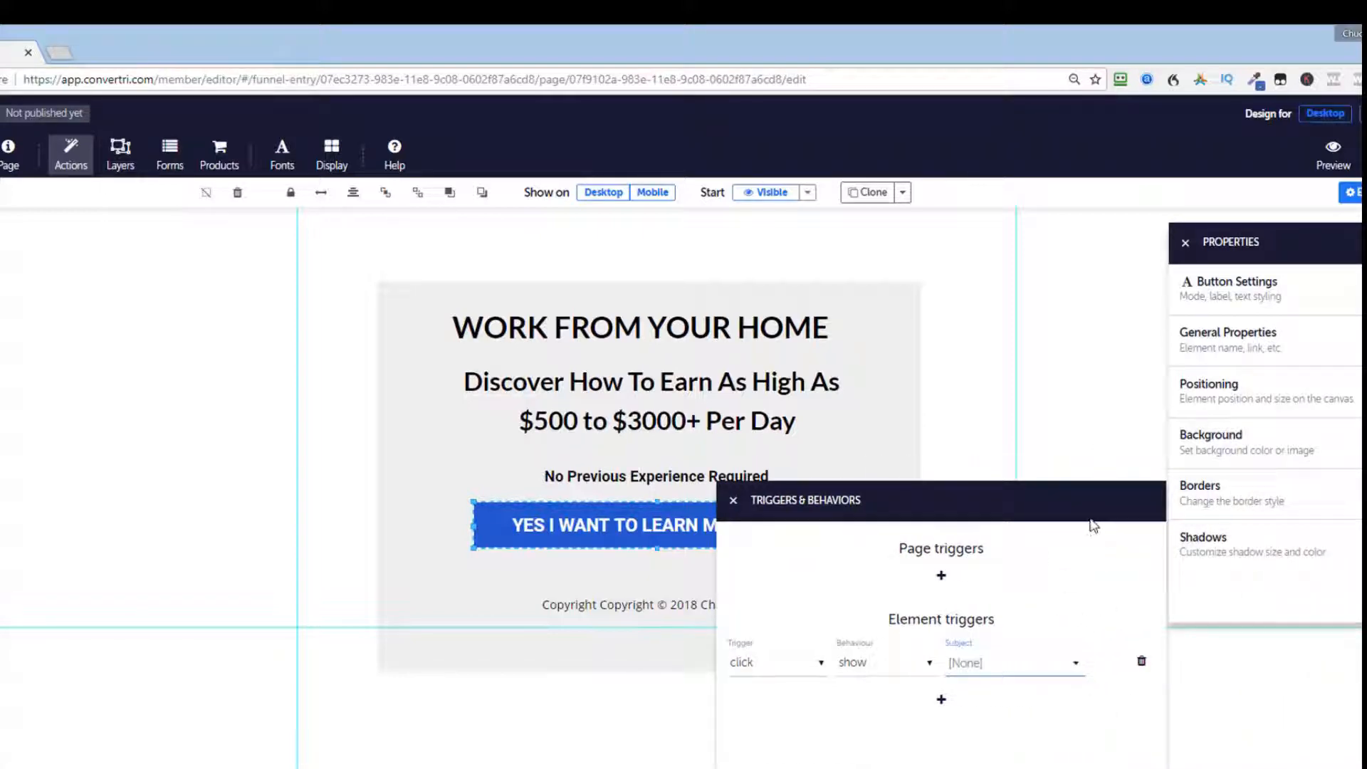
{"action": "left_click_drag", "start_coordinate": [1090, 519], "coordinate": [1341, 458]}
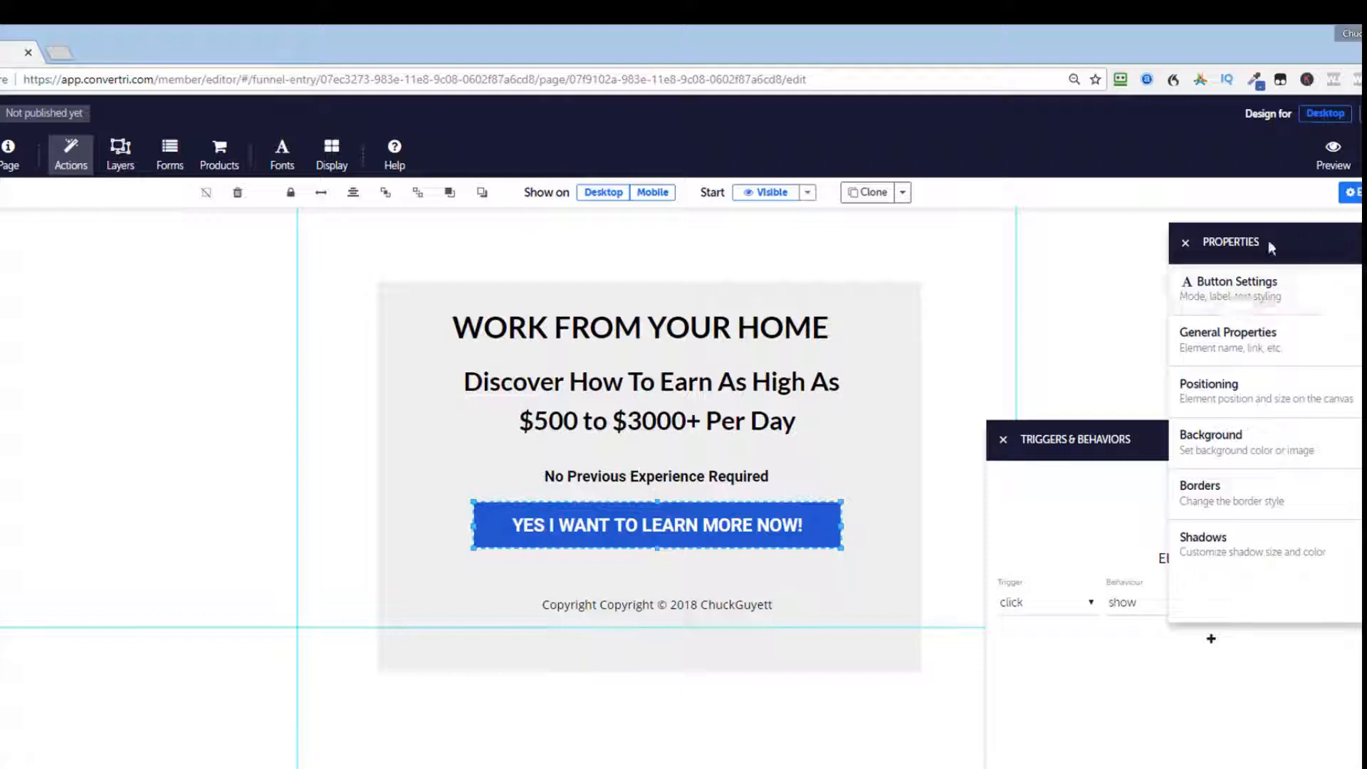
{"action": "left_click", "coordinate": [1185, 242]}
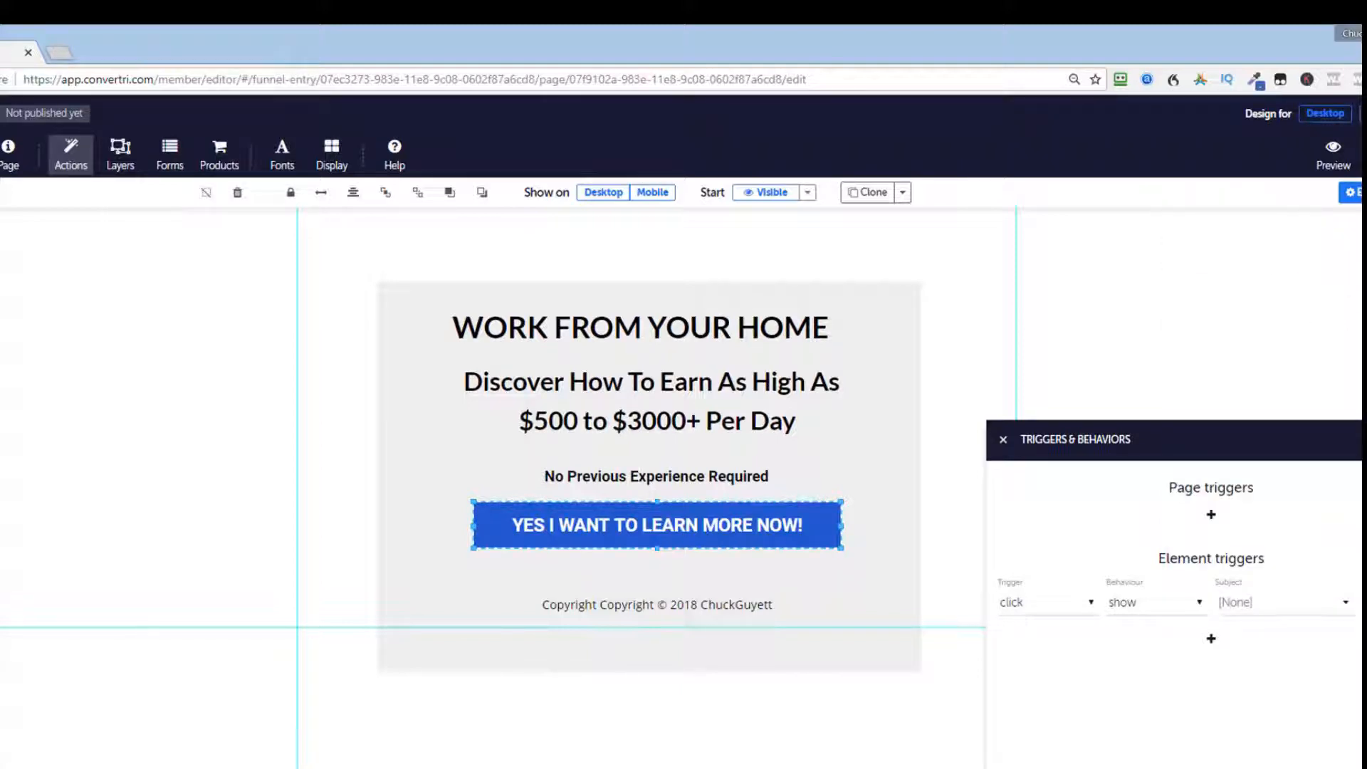
{"action": "left_click", "coordinate": [1002, 441]}
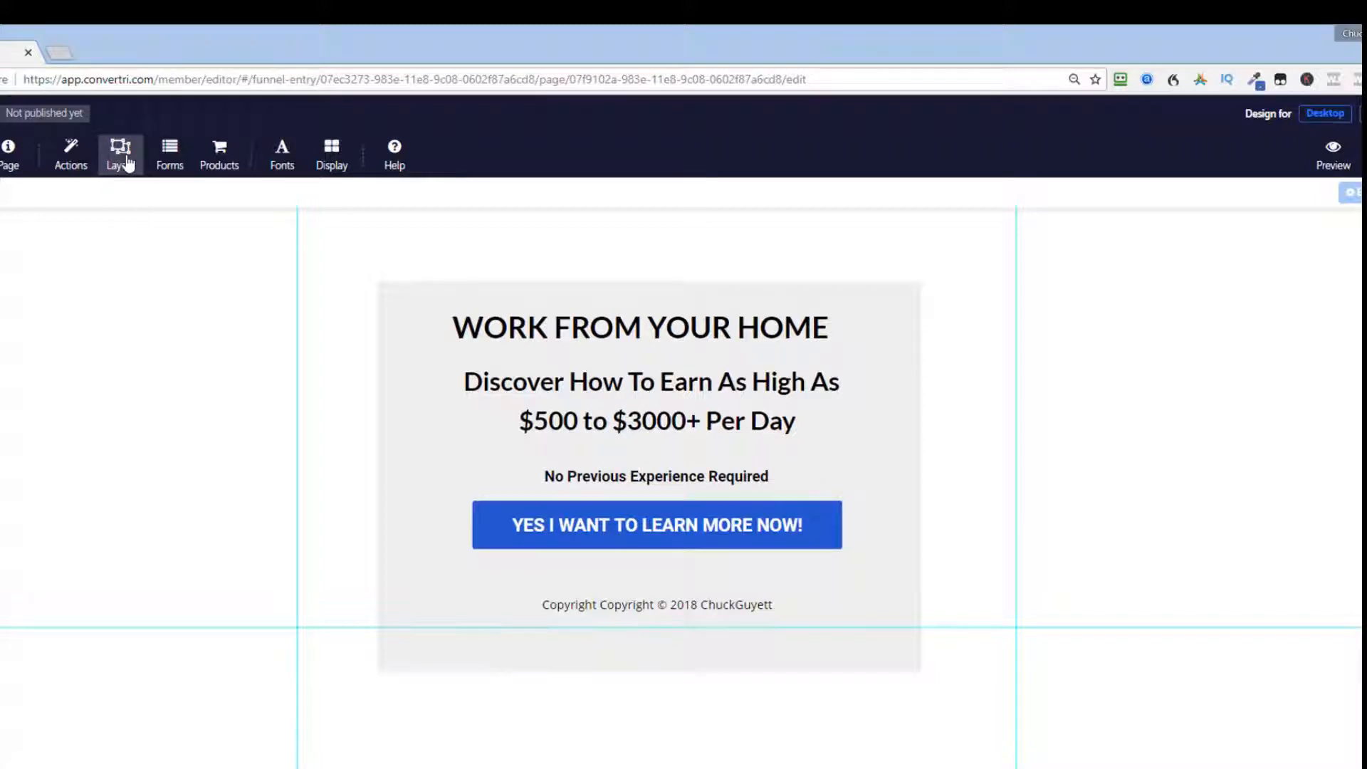
Step: Create a new layer named "Test Optin" and make it visible on the canvas
{"action": "left_click", "coordinate": [126, 162]}
{"action": "left_click", "coordinate": [1051, 291]}
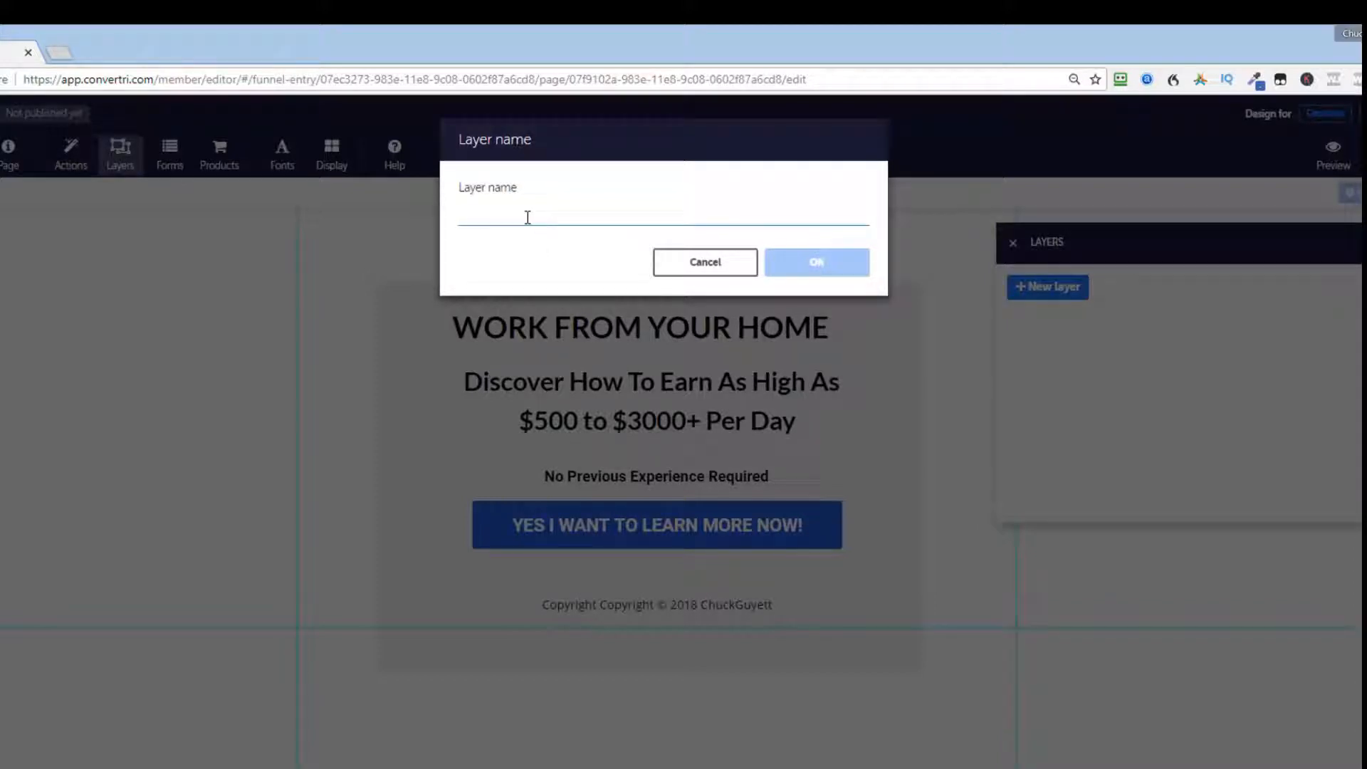
{"action": "type", "text": "tEST oPT"}
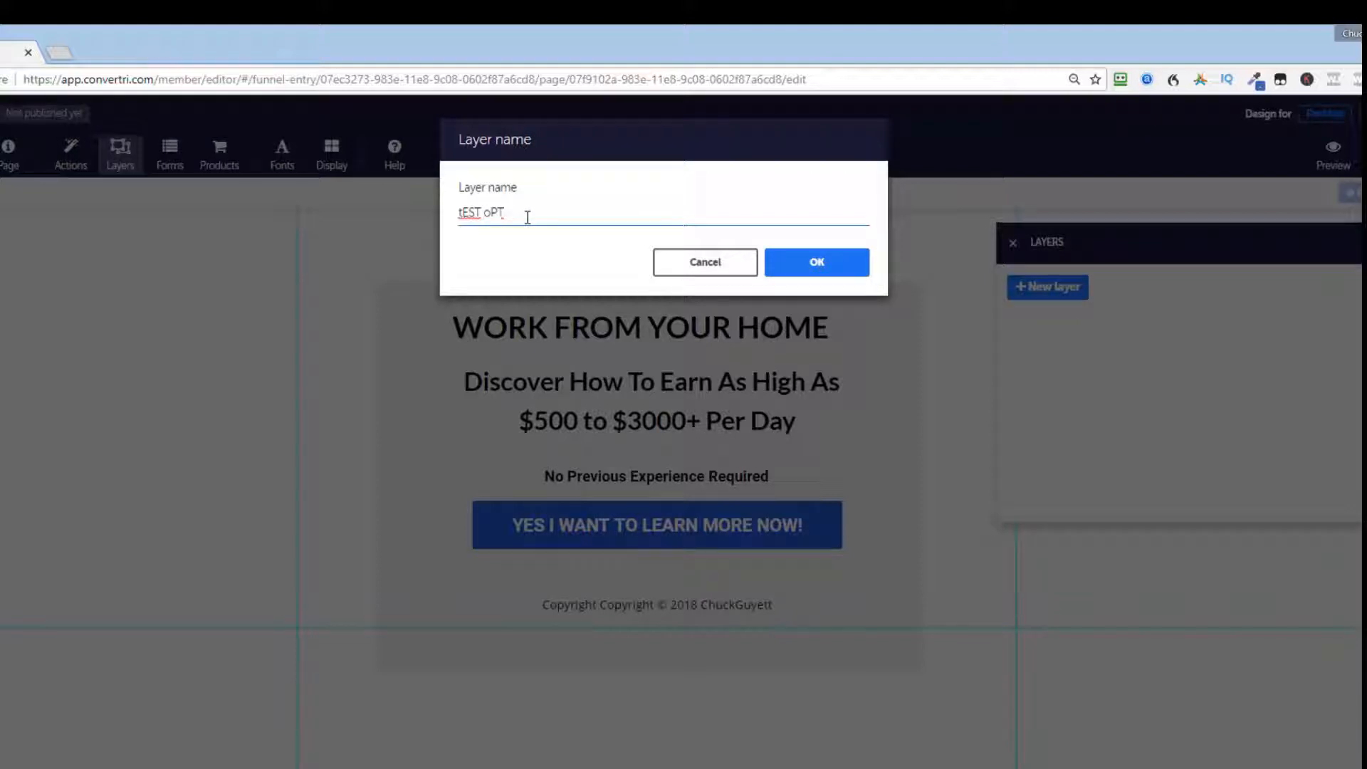
{"action": "key", "text": "BackSpace"}
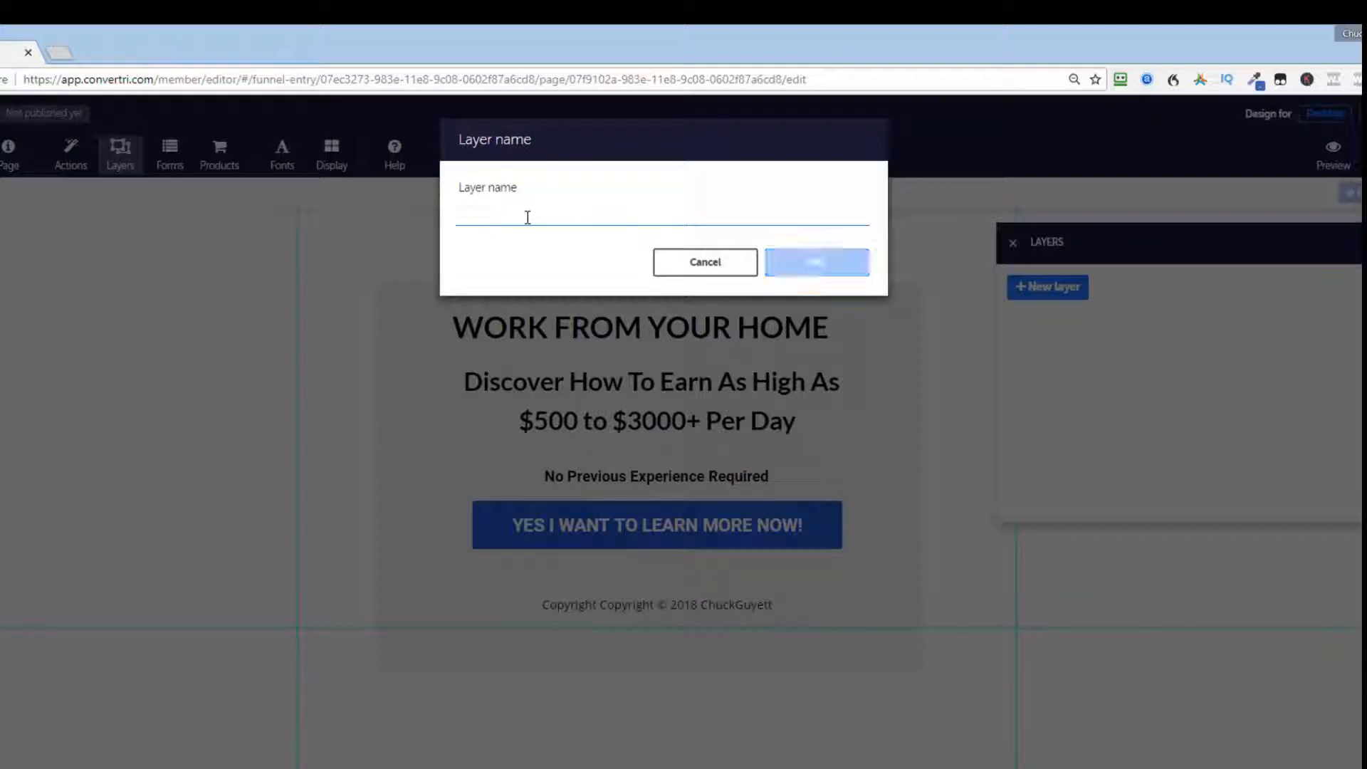
{"action": "type", "text": "Test Optin"}
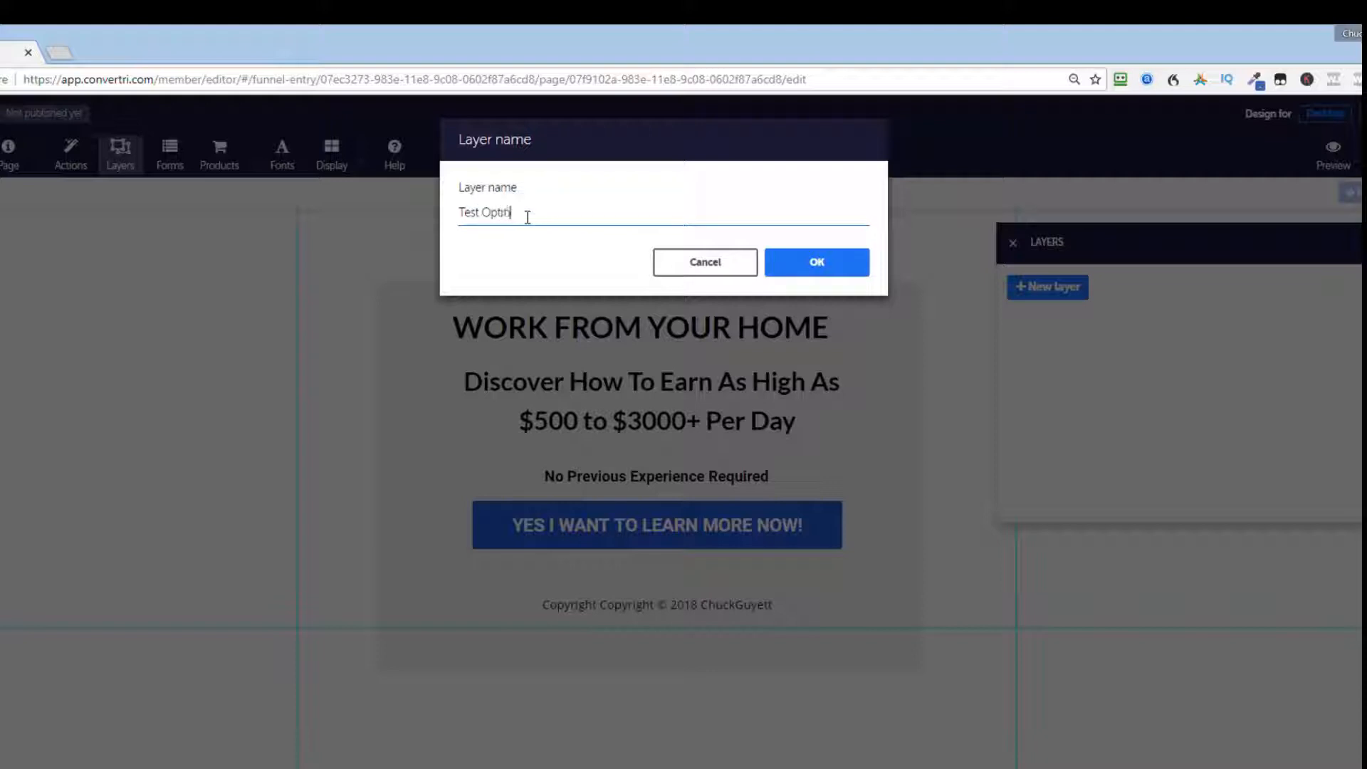
{"action": "left_click", "coordinate": [818, 271]}
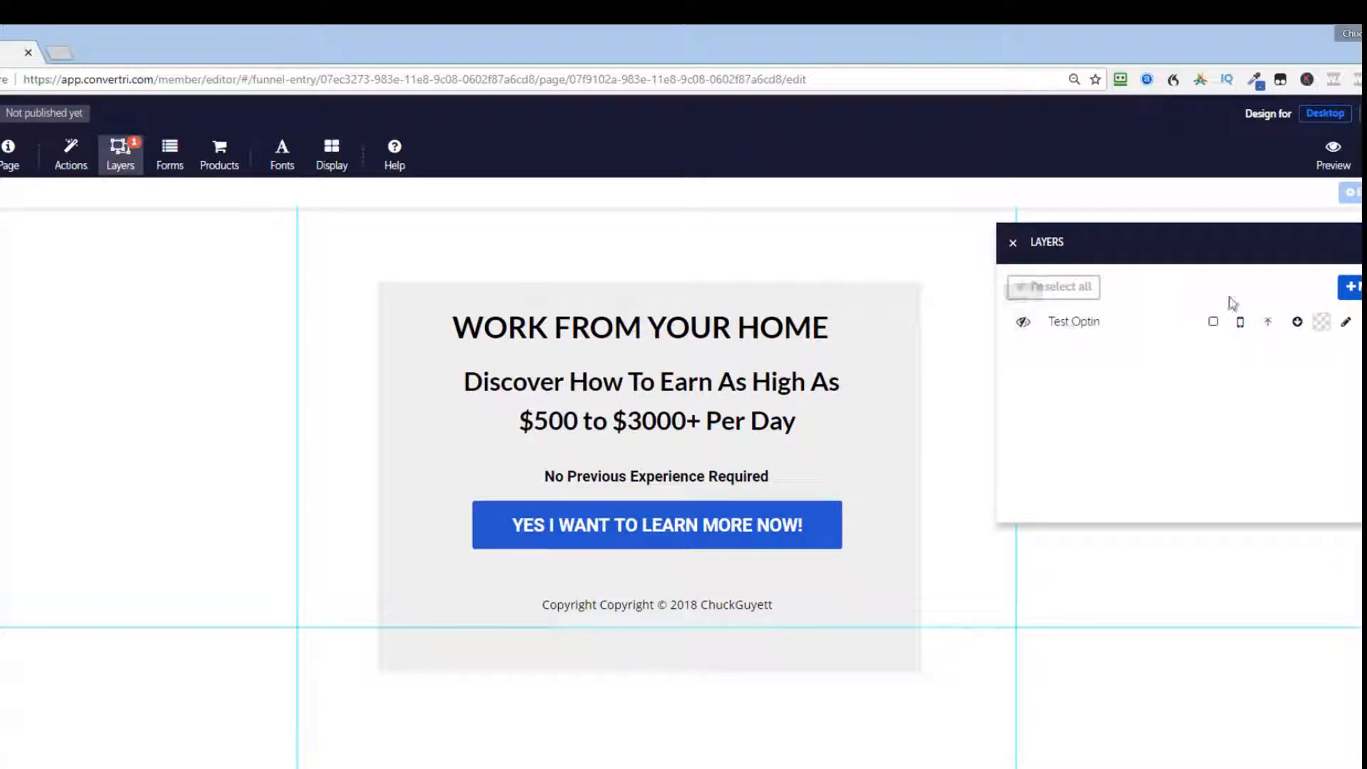
{"action": "left_click", "coordinate": [1023, 322]}
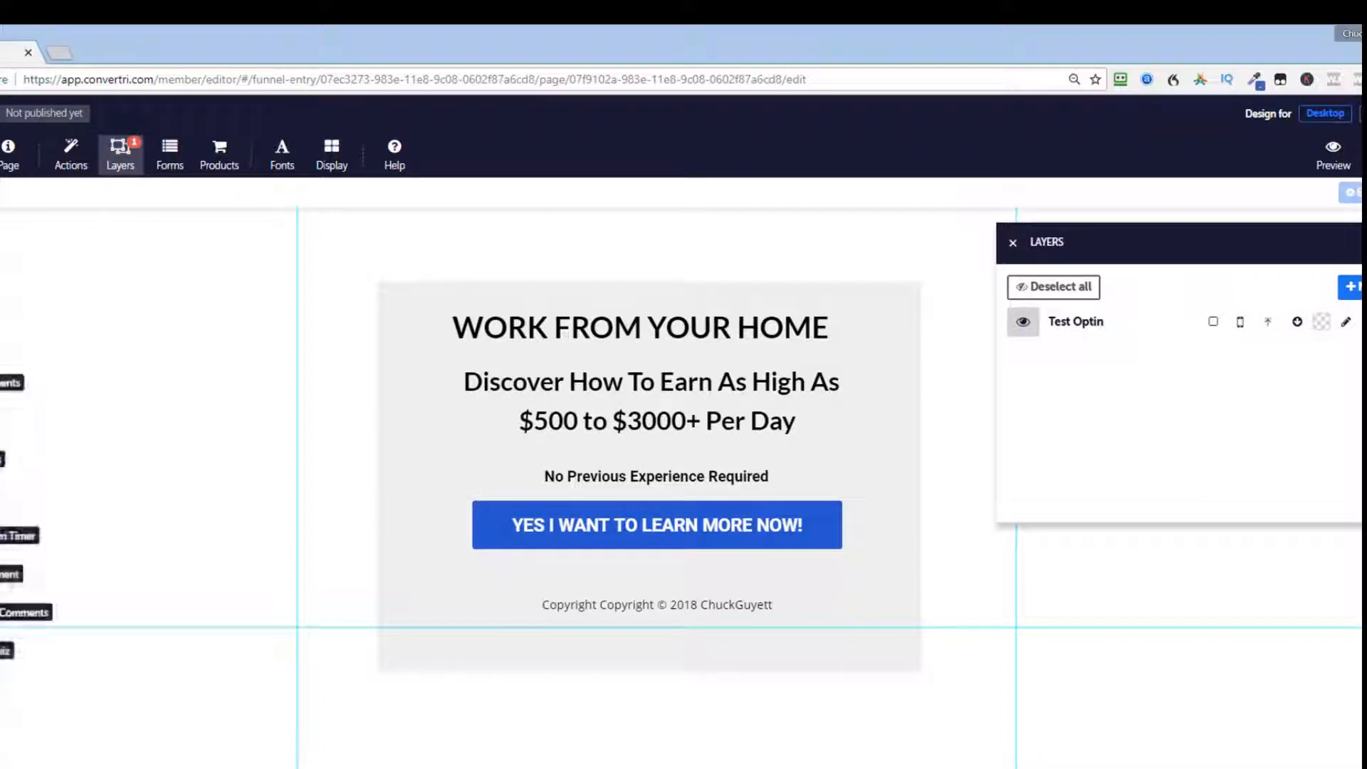
Step: Add a box on the Test Optin layer, sized and positioned to cover the headlines, submit button and copyright text, extending below the background box
{"action": "left_click_drag", "start_coordinate": [2, 462], "coordinate": [545, 363]}
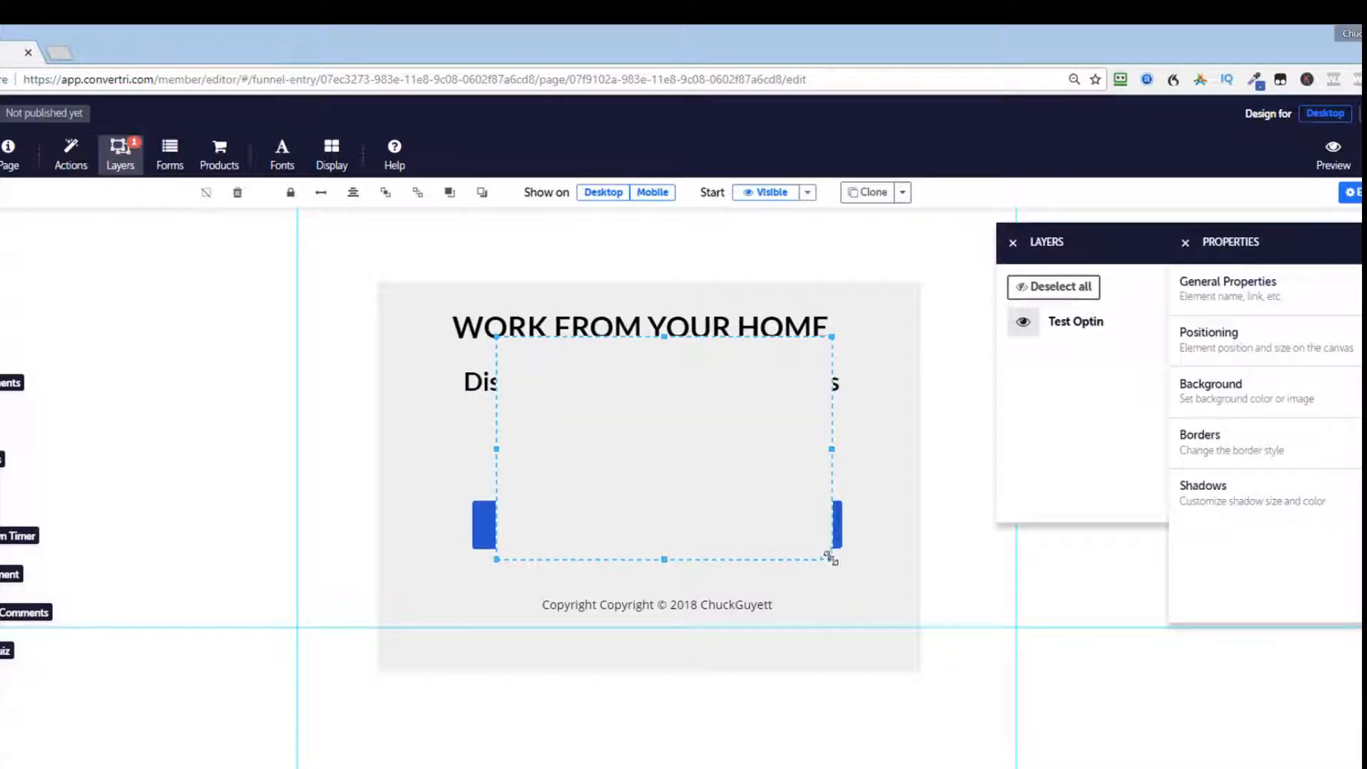
{"action": "left_click_drag", "start_coordinate": [827, 557], "coordinate": [904, 659]}
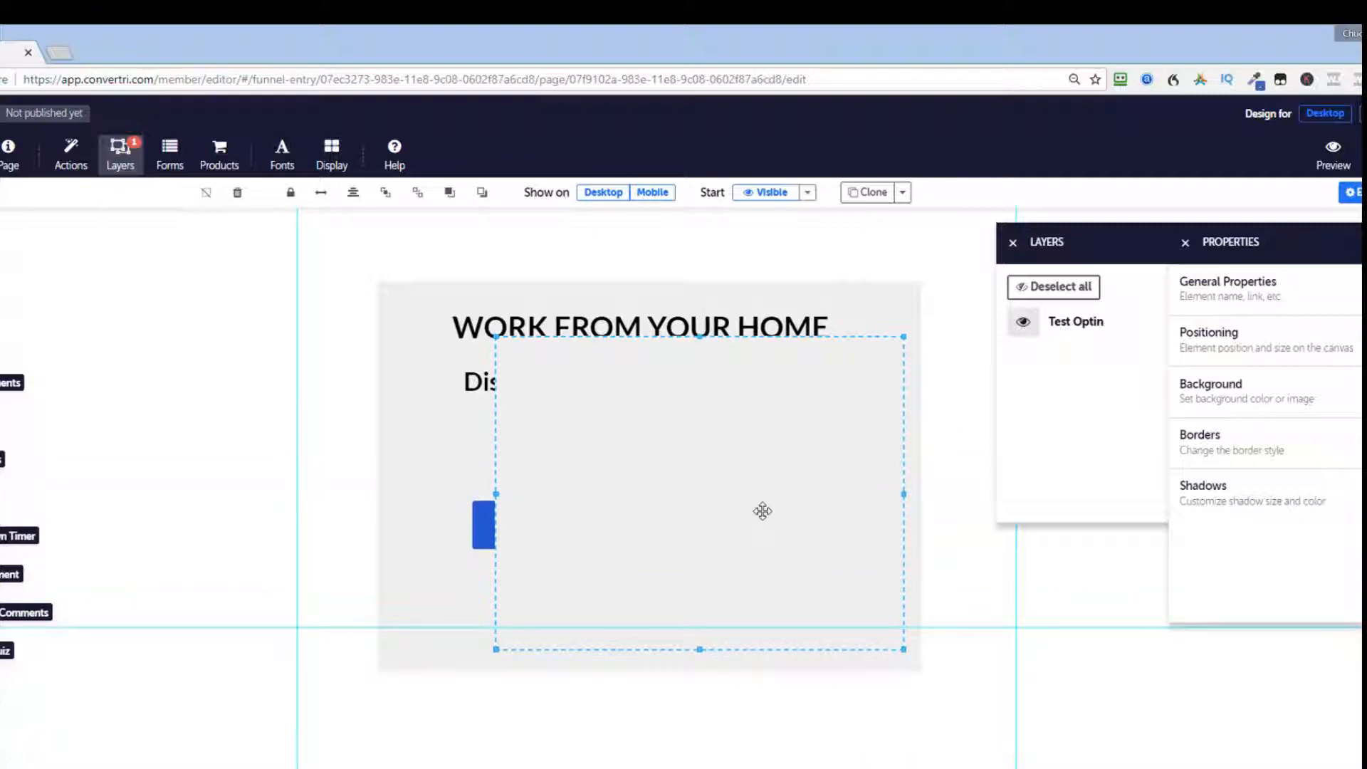
{"action": "left_click_drag", "start_coordinate": [762, 509], "coordinate": [711, 471]}
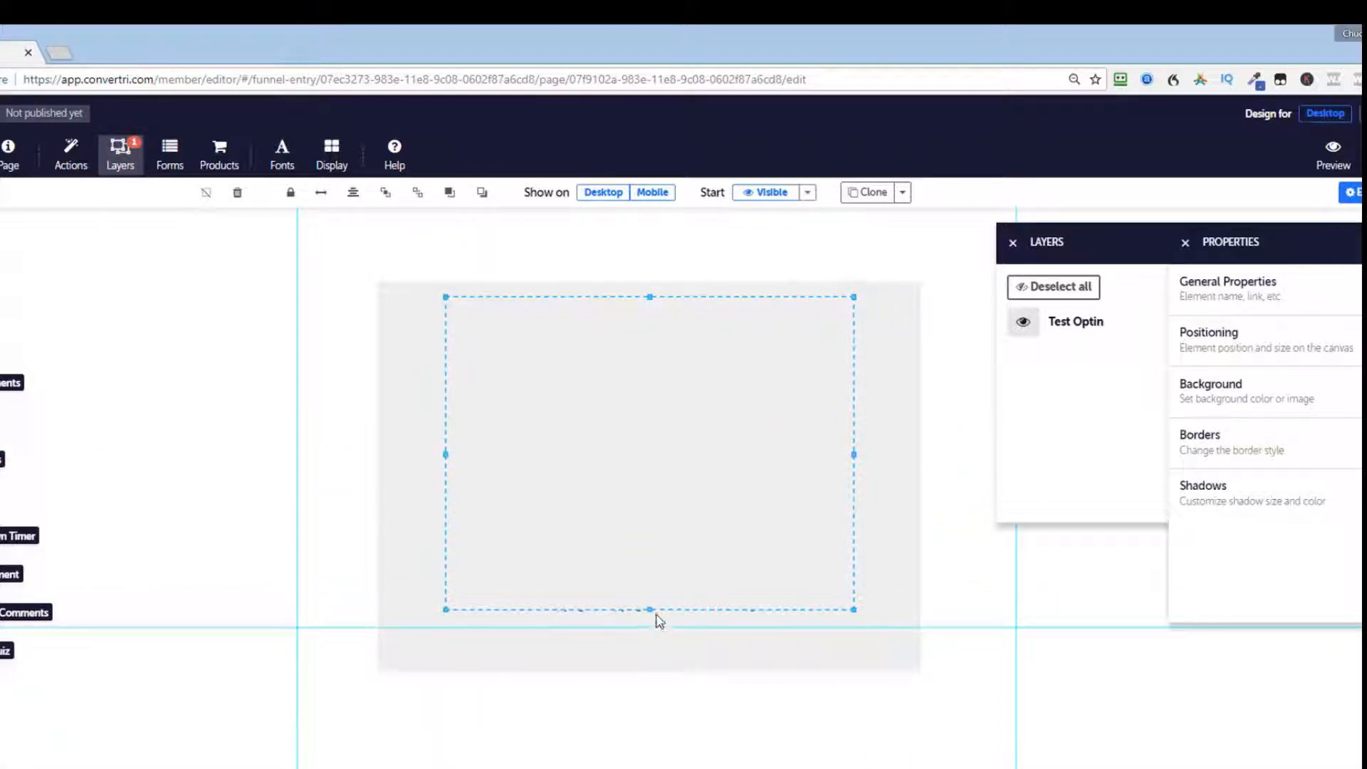
{"action": "left_click_drag", "start_coordinate": [651, 610], "coordinate": [666, 706]}
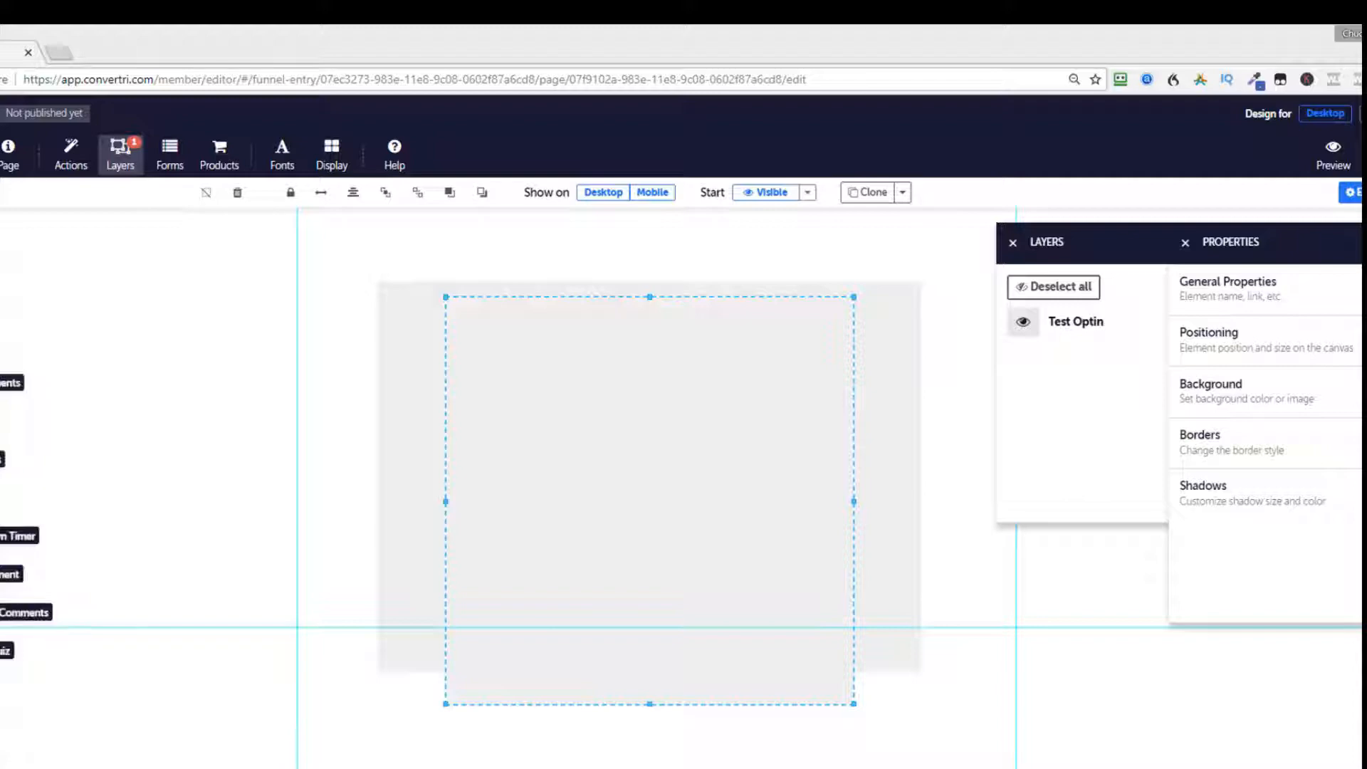
Step: Insert the image style1_step2.png from the Media Gallery's Buttons folder
{"action": "left_click", "coordinate": [2, 306]}
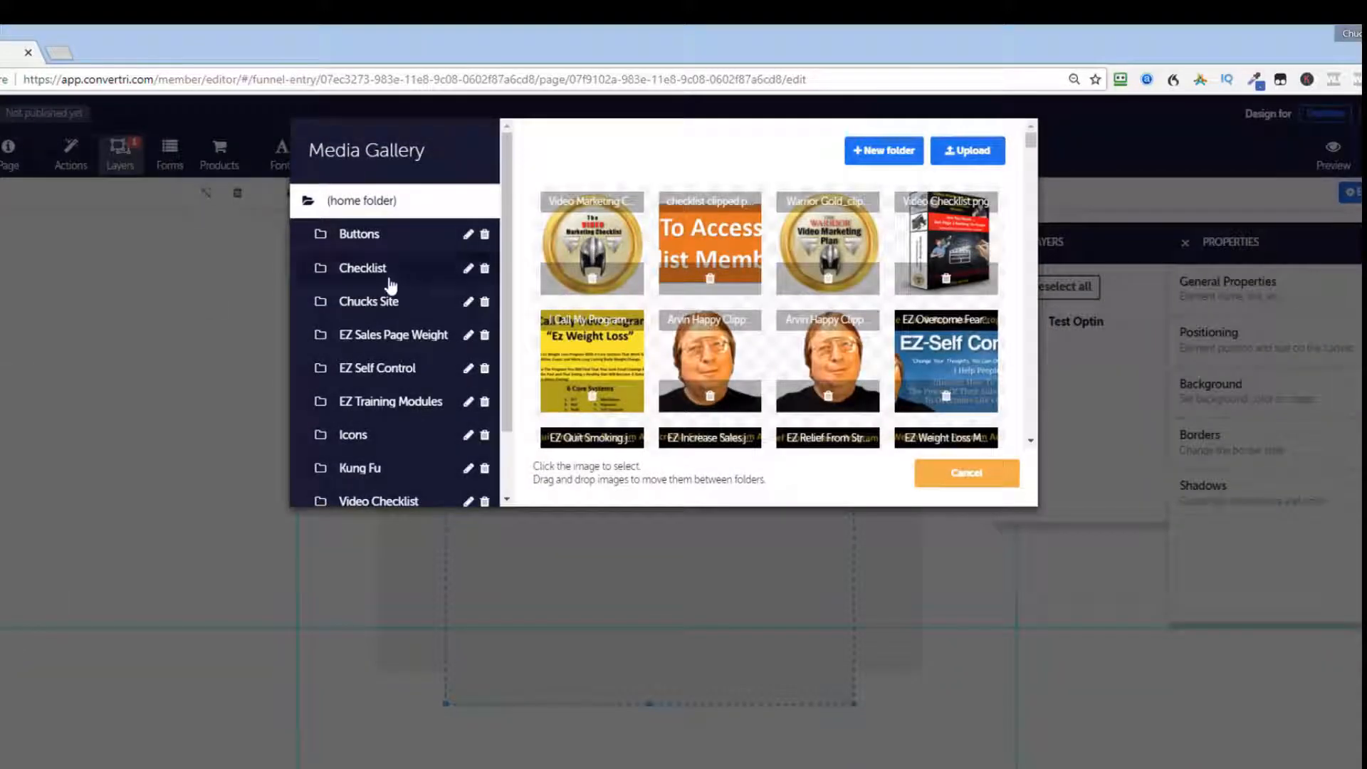
{"action": "left_click", "coordinate": [358, 239]}
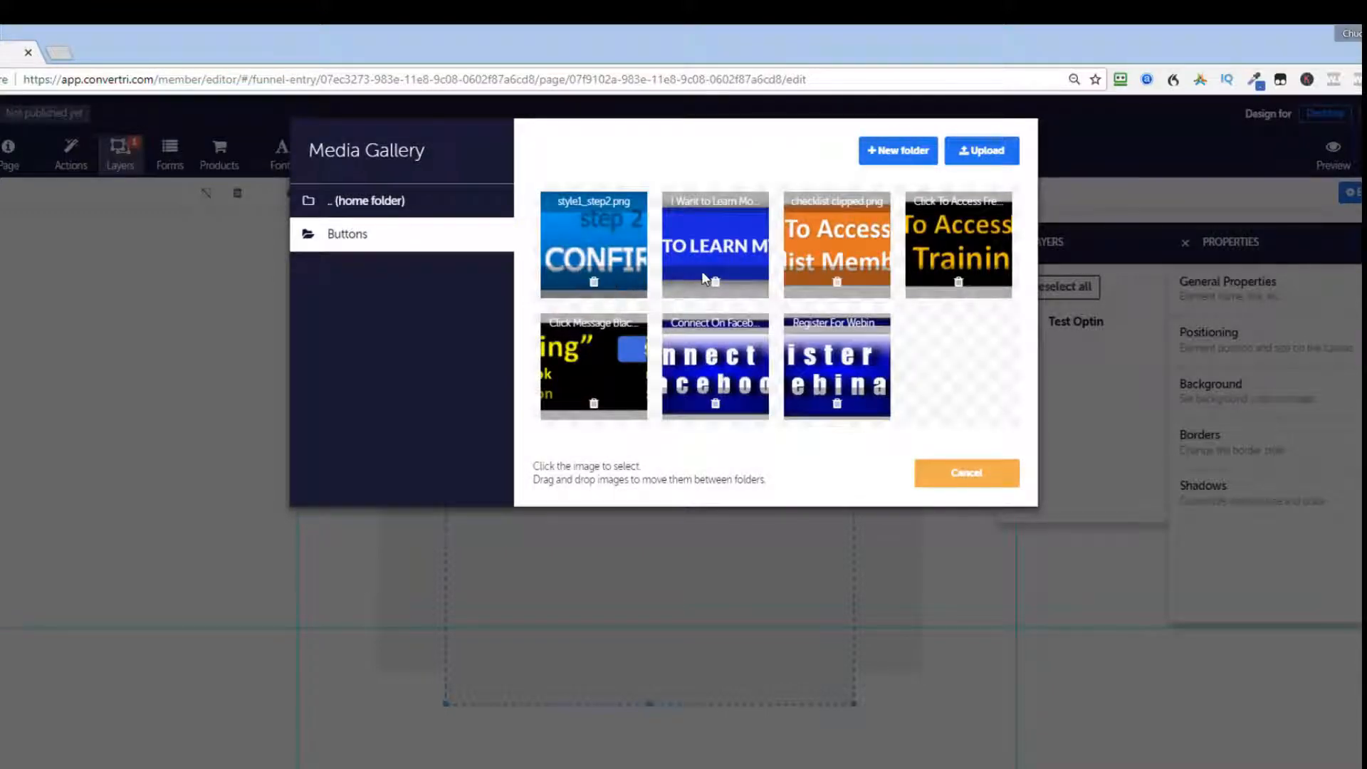
{"action": "left_click", "coordinate": [595, 250]}
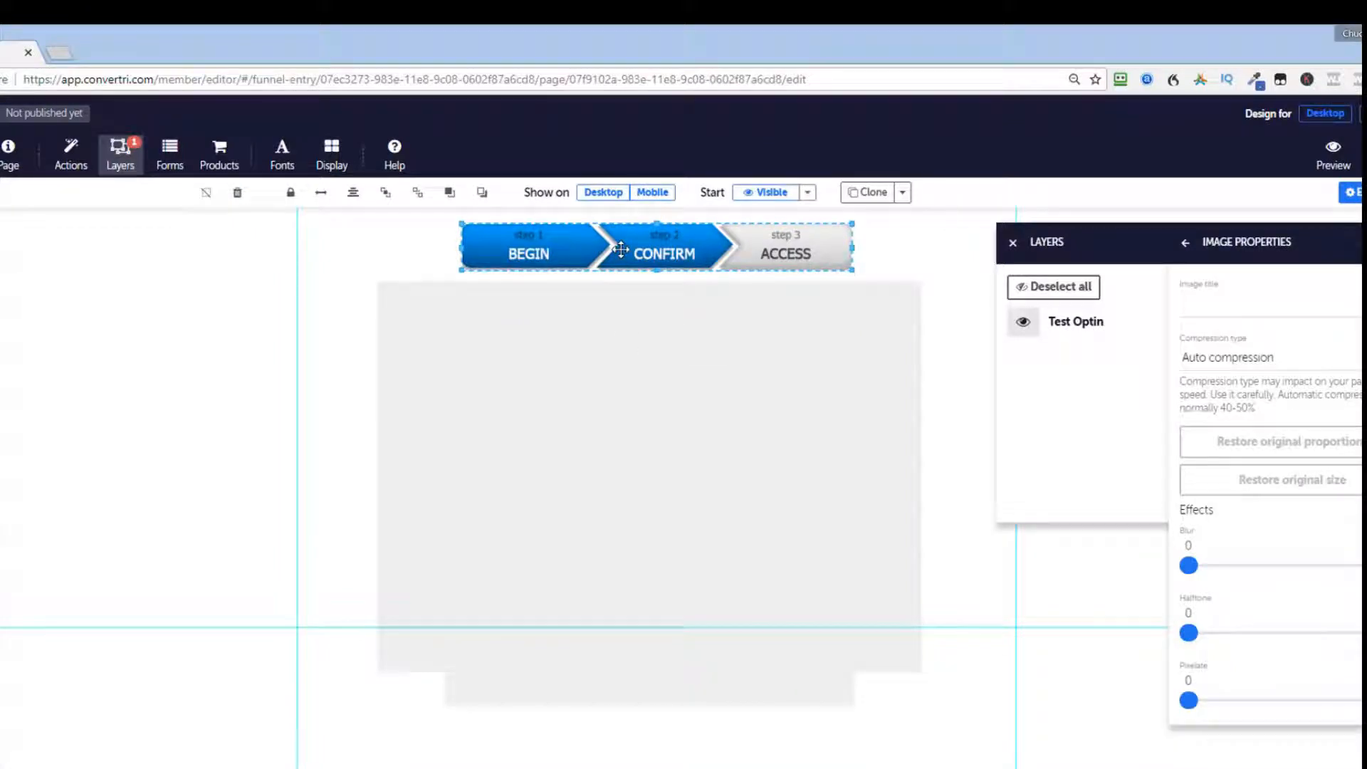
Step: Move the step-progress image inside the box near its upper edge and add an HTML element below it
{"action": "left_click_drag", "start_coordinate": [621, 249], "coordinate": [610, 333]}
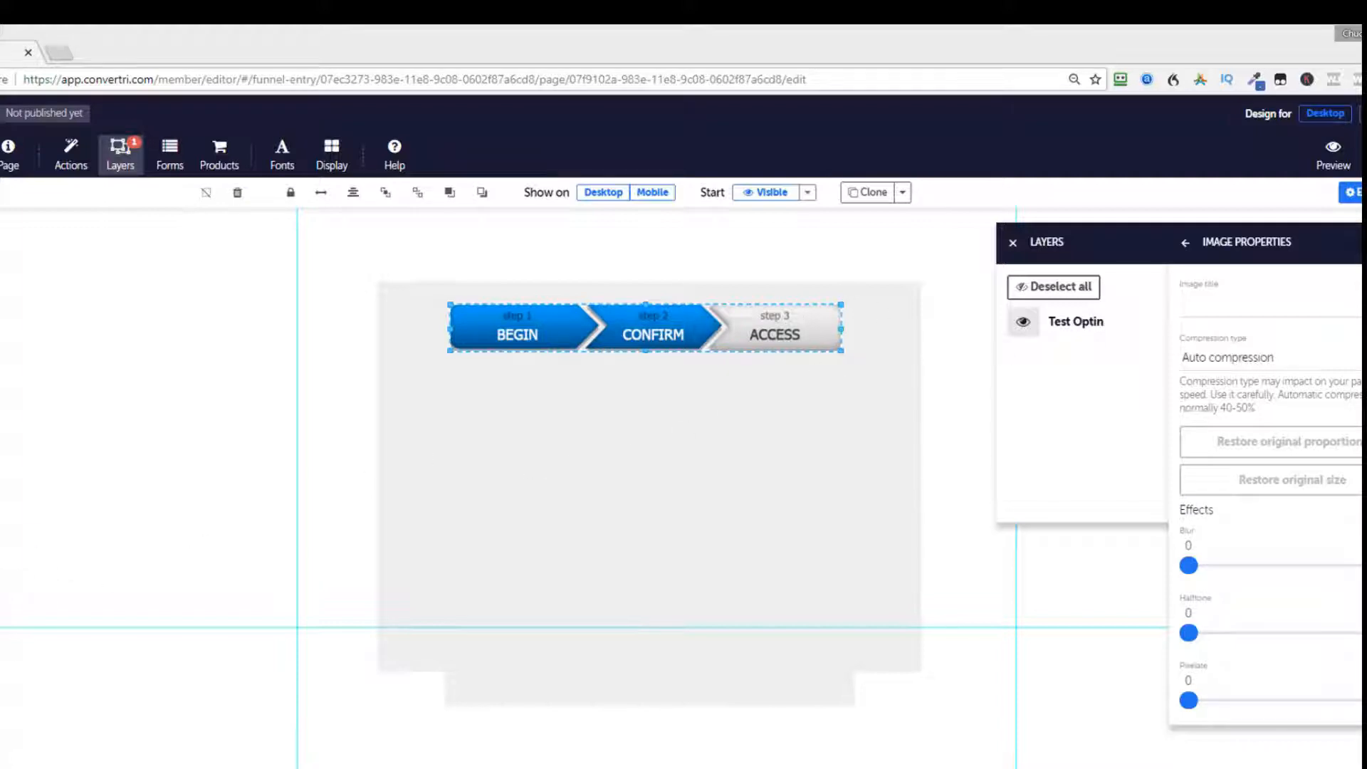
{"action": "mouse_move", "coordinate": [2, 692]}
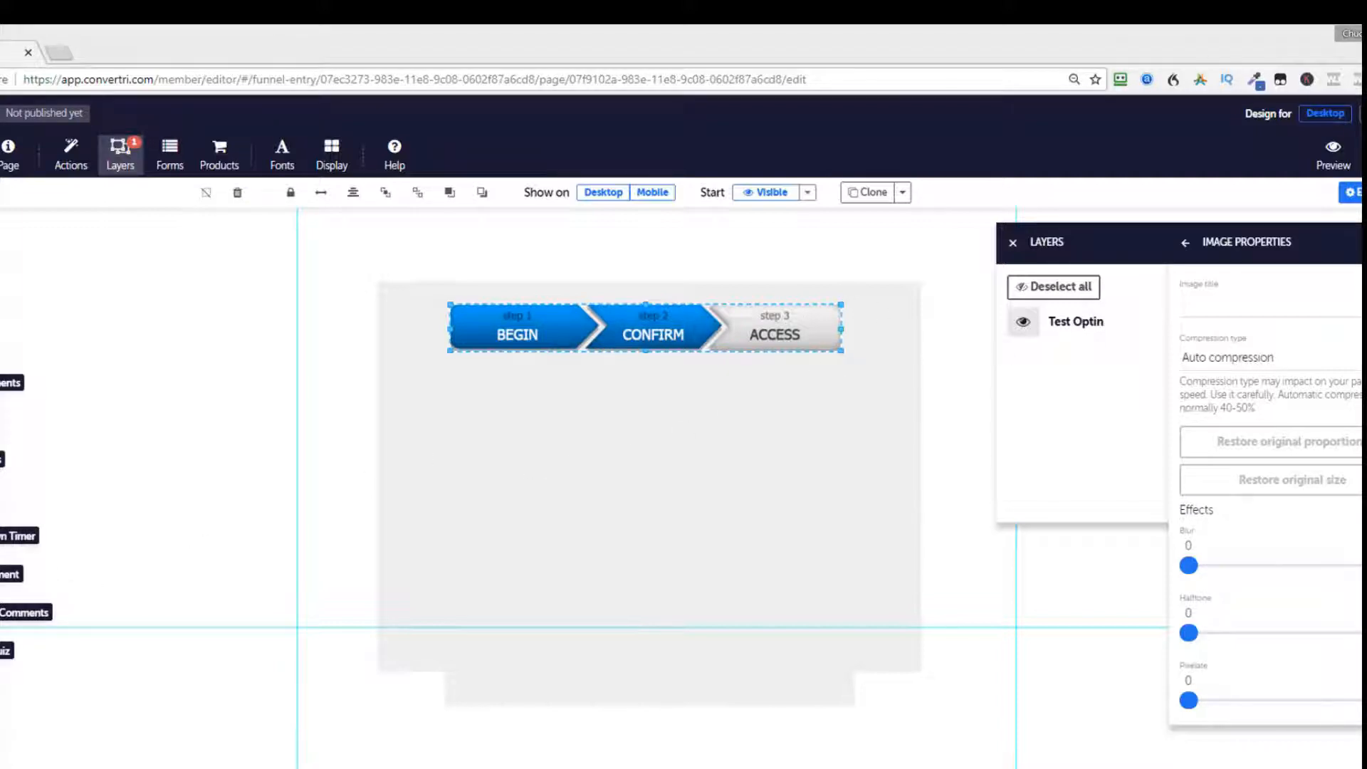
{"action": "left_click_drag", "start_coordinate": [2, 498], "coordinate": [614, 407]}
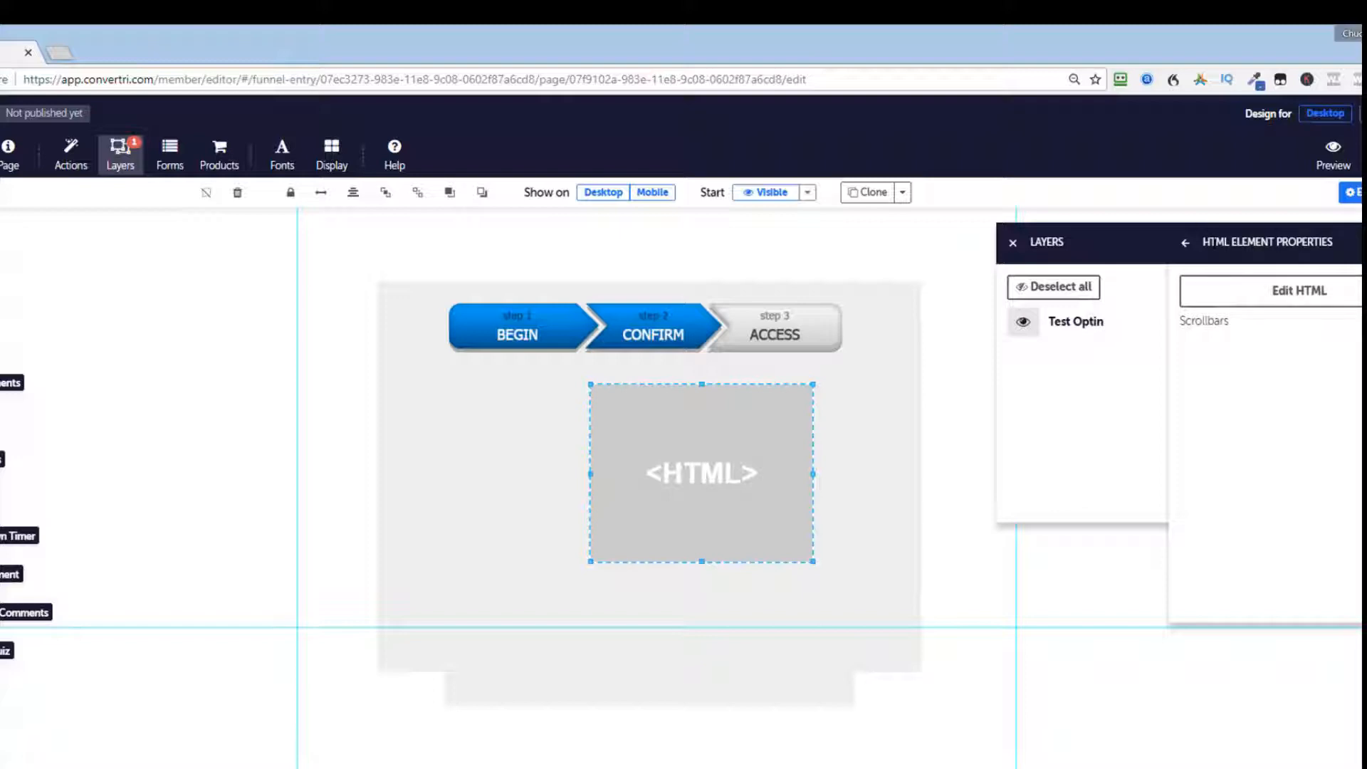
Step: Paste the copied opt-in form code into the HTML element and save it
{"action": "left_click_drag", "start_coordinate": [1253, 243], "coordinate": [1070, 271]}
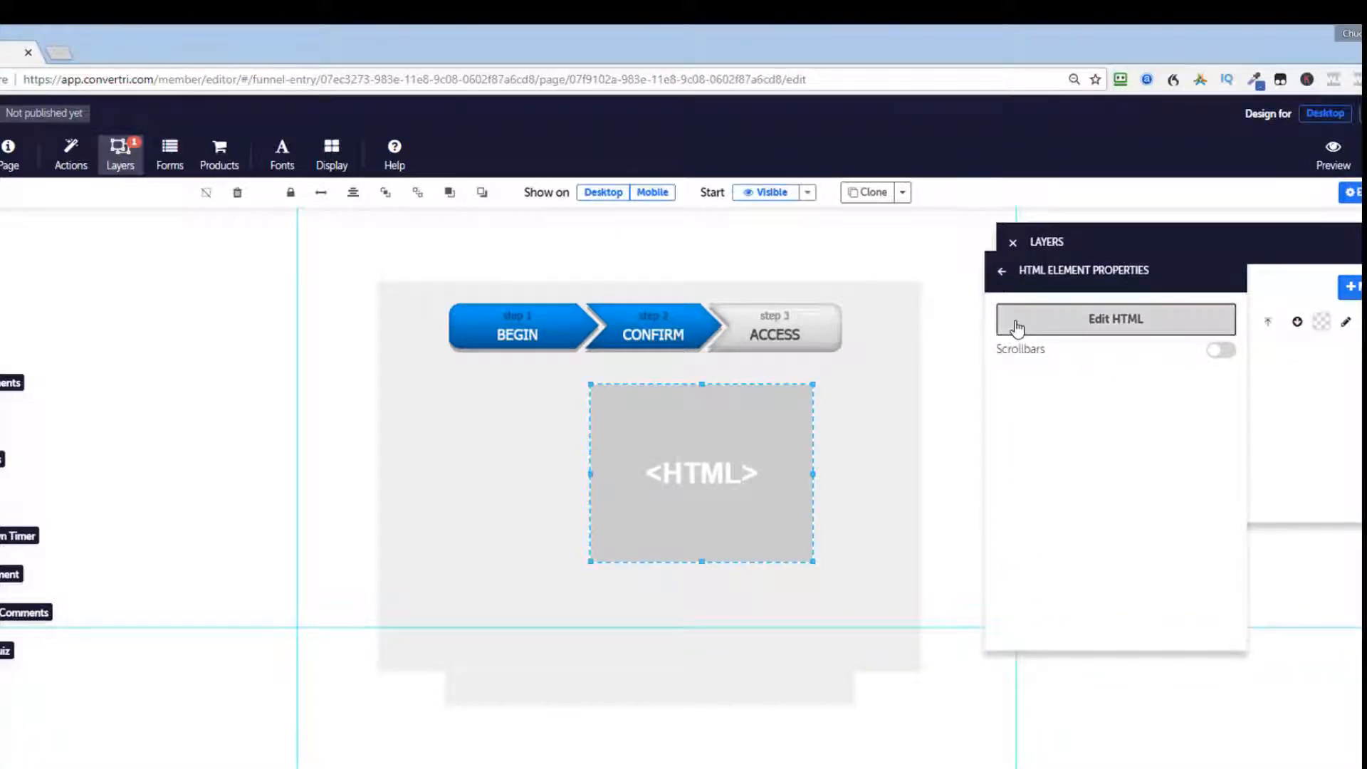
{"action": "left_click", "coordinate": [1017, 327]}
{"action": "left_click", "coordinate": [497, 228]}
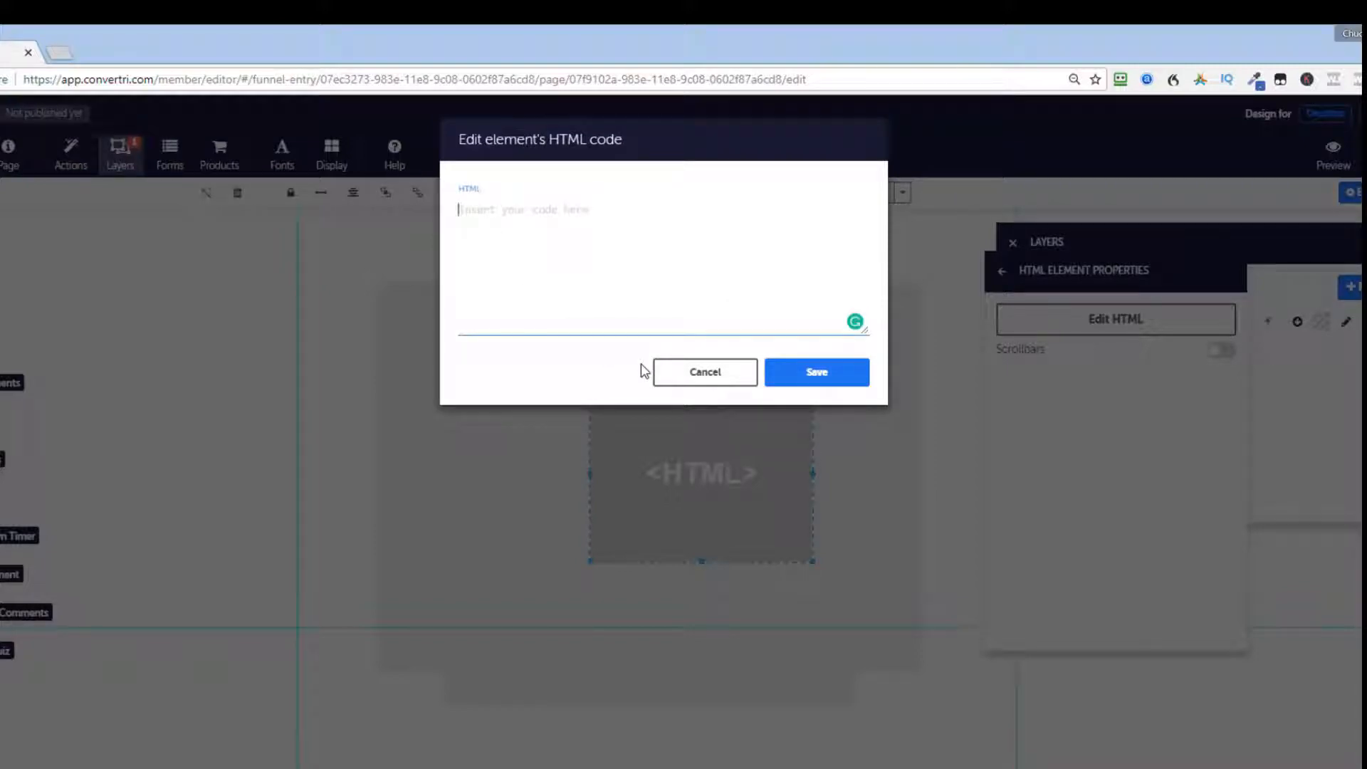
{"action": "key", "text": "ctrl+v"}
{"action": "left_click", "coordinate": [858, 381]}
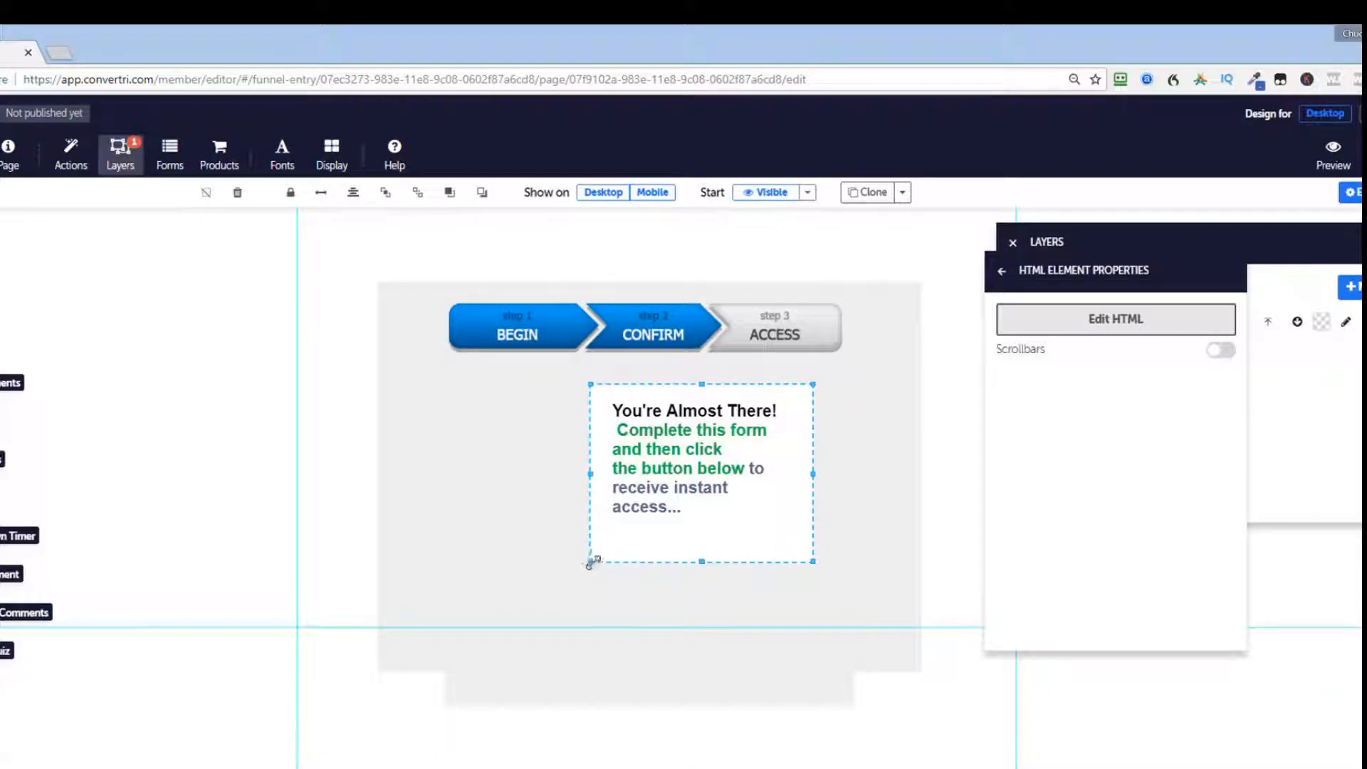
Step: Enlarge the HTML form element to bring in the email field, and extend the layer's box further down below it
{"action": "left_click_drag", "start_coordinate": [589, 562], "coordinate": [487, 633]}
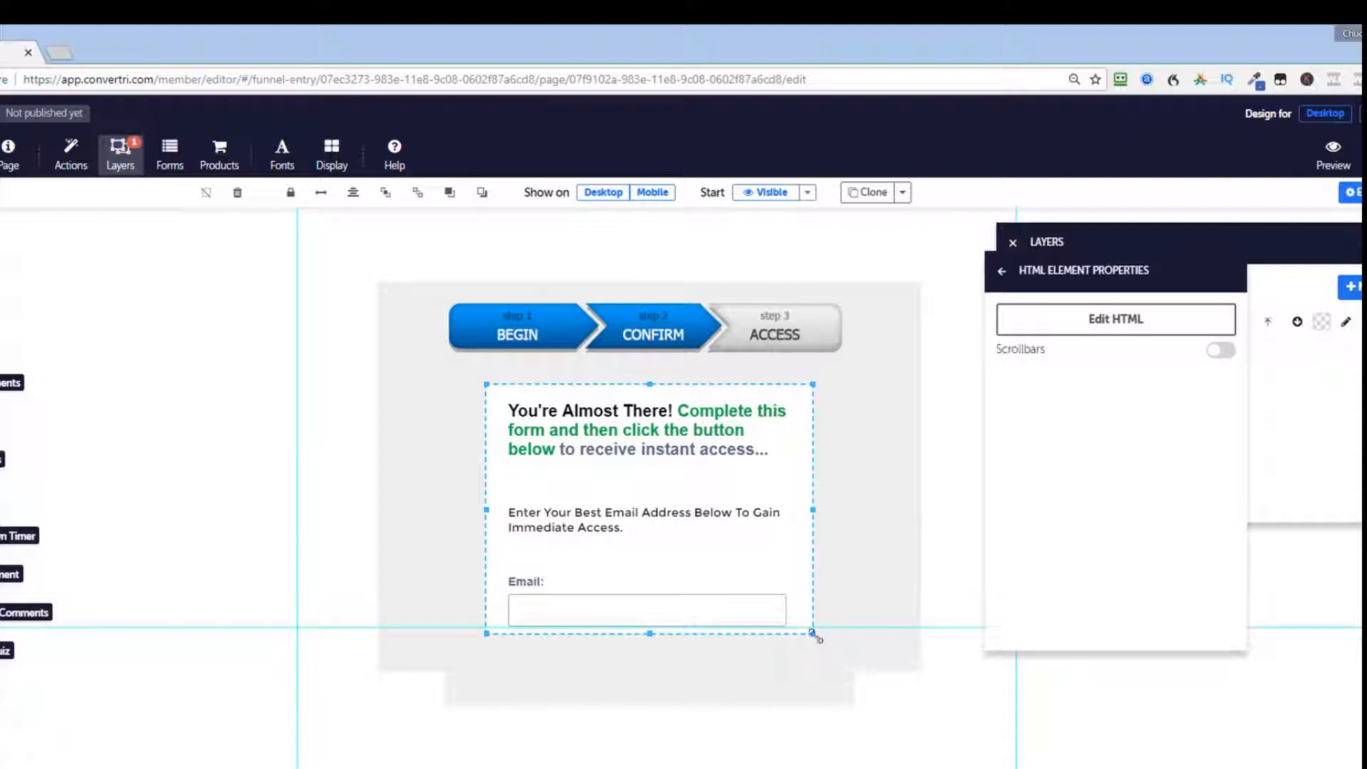
{"action": "left_click_drag", "start_coordinate": [813, 632], "coordinate": [831, 645]}
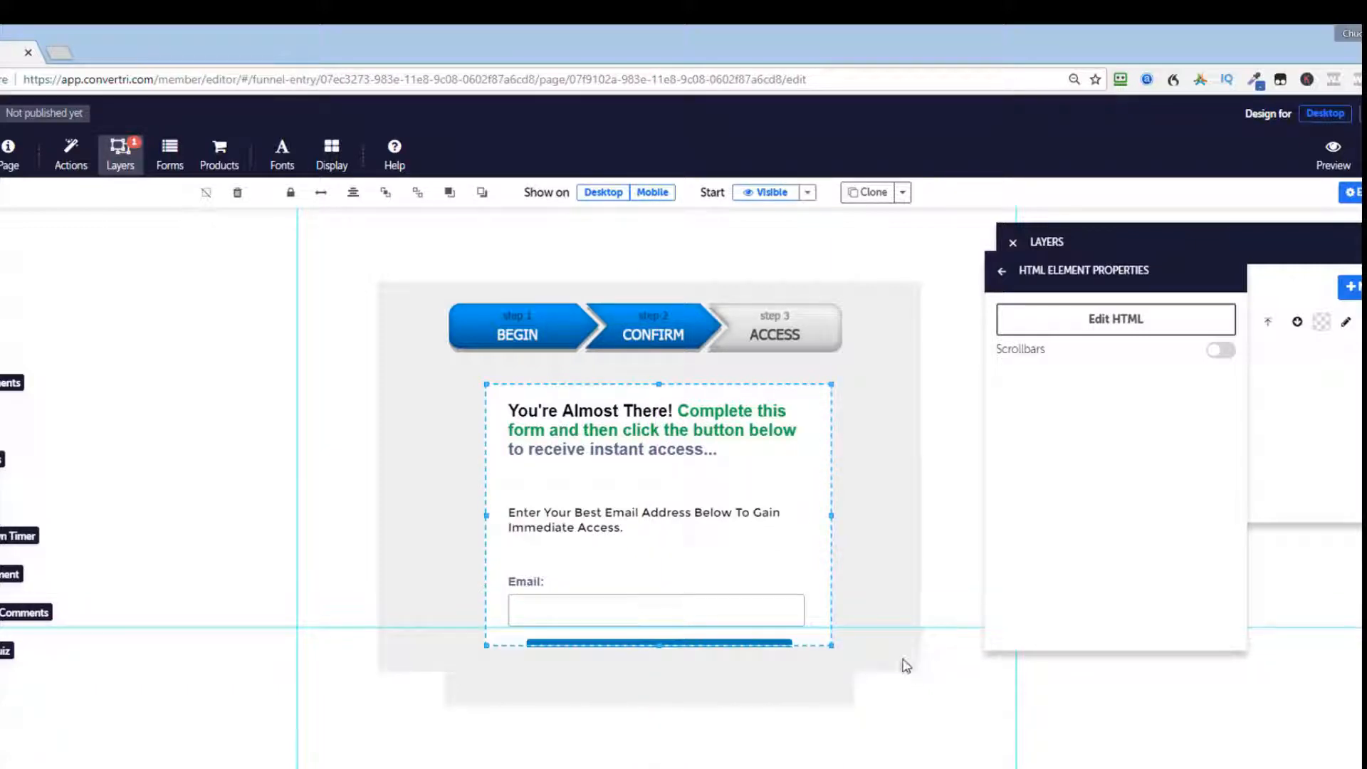
{"action": "left_click", "coordinate": [904, 666]}
{"action": "left_click", "coordinate": [492, 696]}
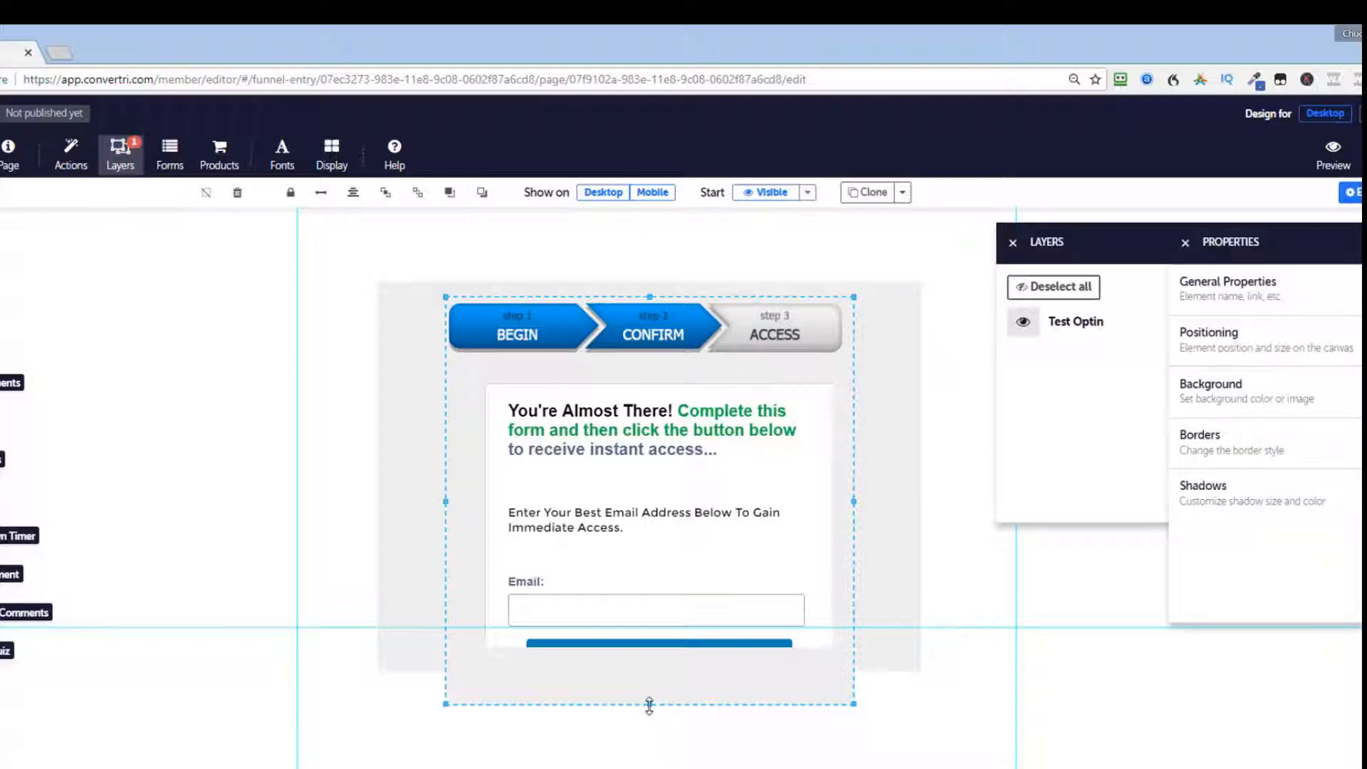
{"action": "left_click_drag", "start_coordinate": [650, 705], "coordinate": [649, 765]}
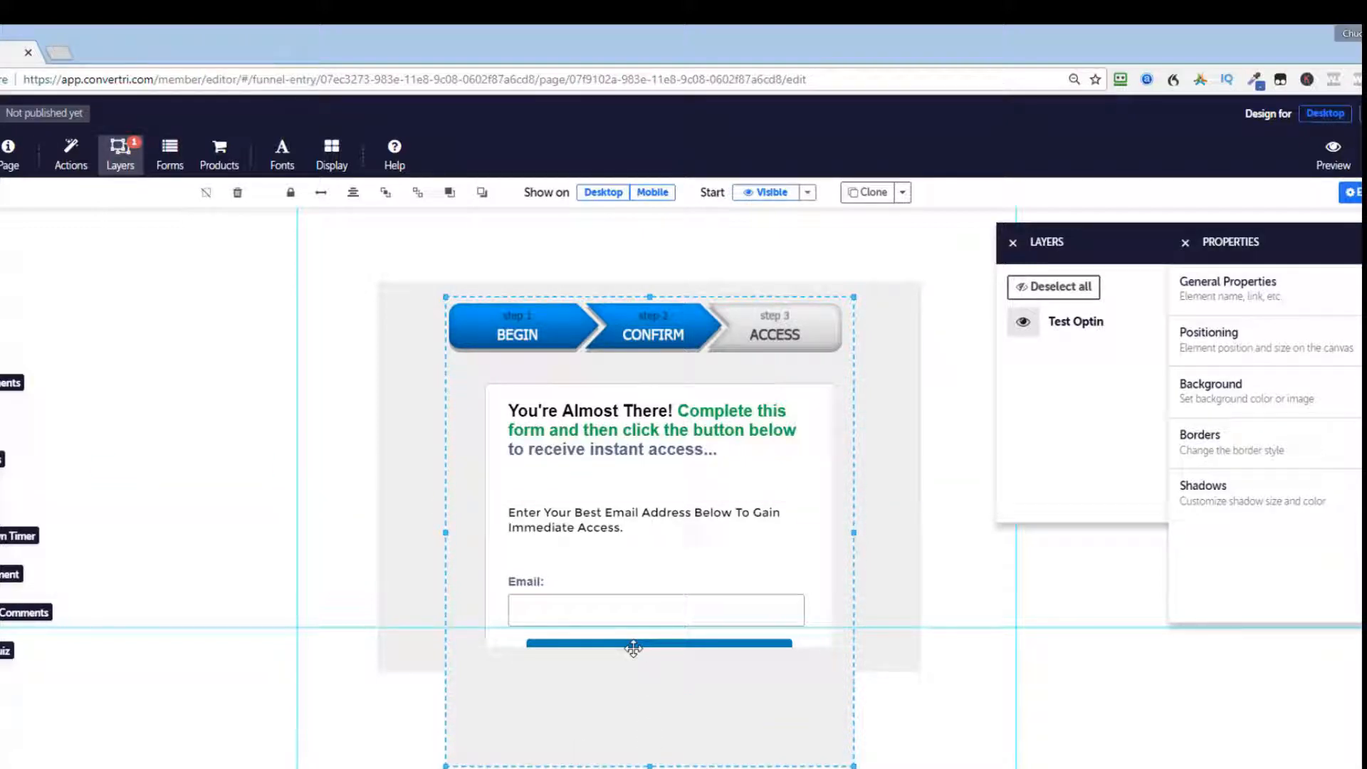
Step: Lengthen and widen the HTML form element until its submit button, privacy link and closing note fit, with the headline on two lines
{"action": "left_click", "coordinate": [758, 610]}
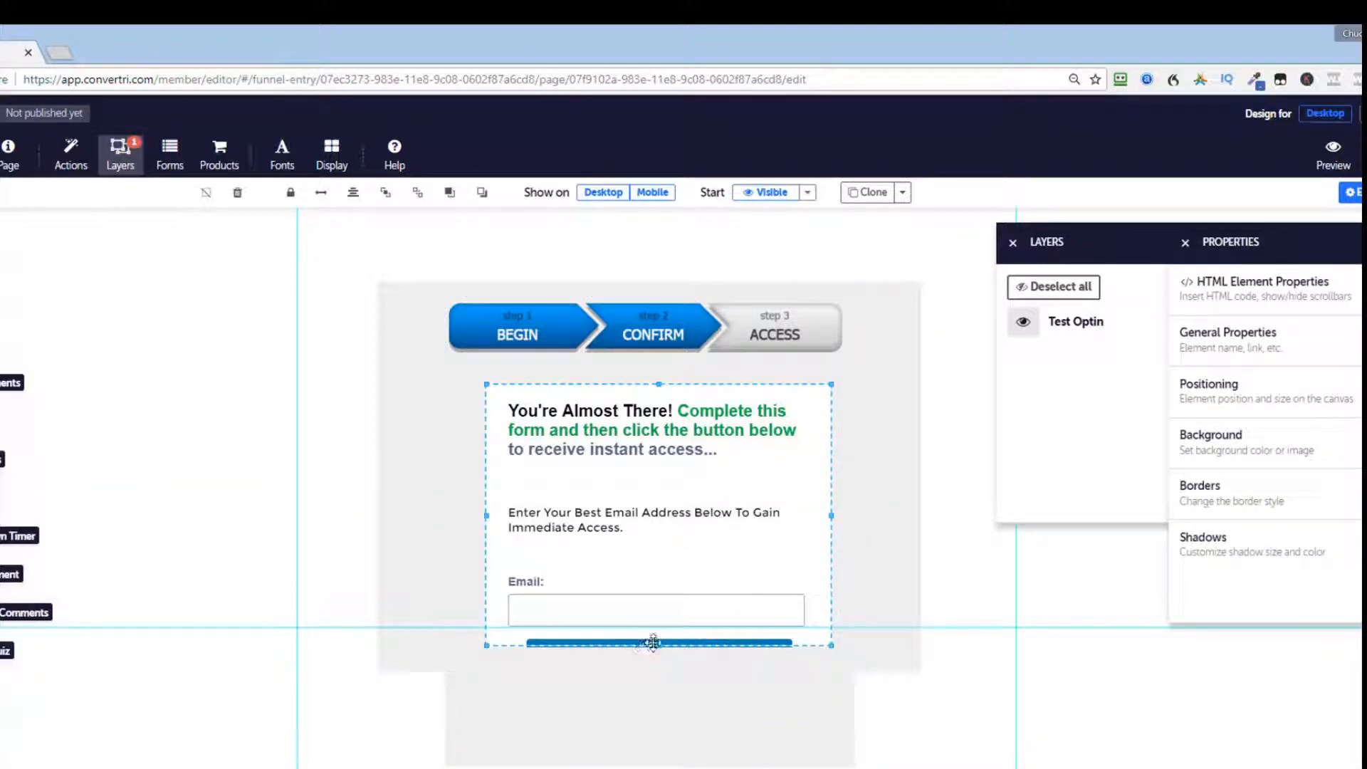
{"action": "left_click_drag", "start_coordinate": [655, 644], "coordinate": [661, 759]}
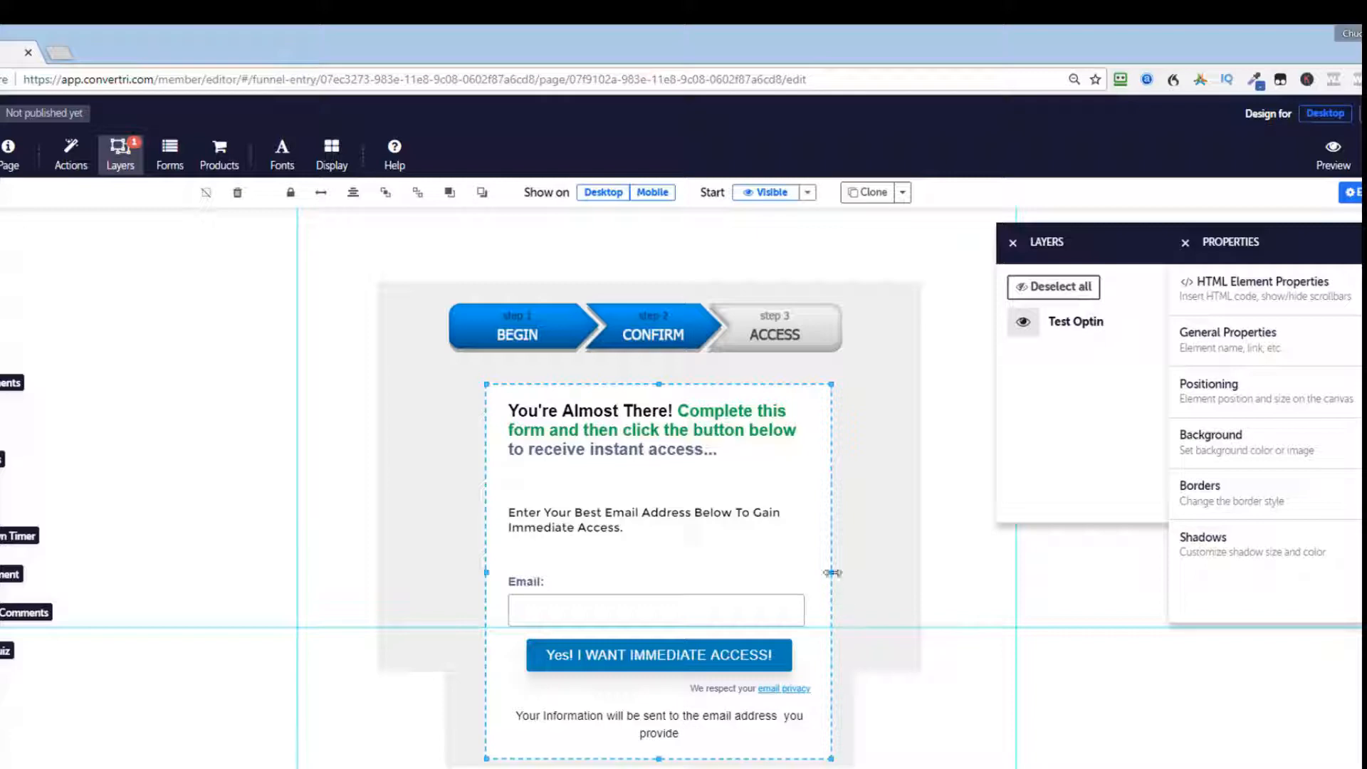
{"action": "left_click_drag", "start_coordinate": [833, 571], "coordinate": [875, 572]}
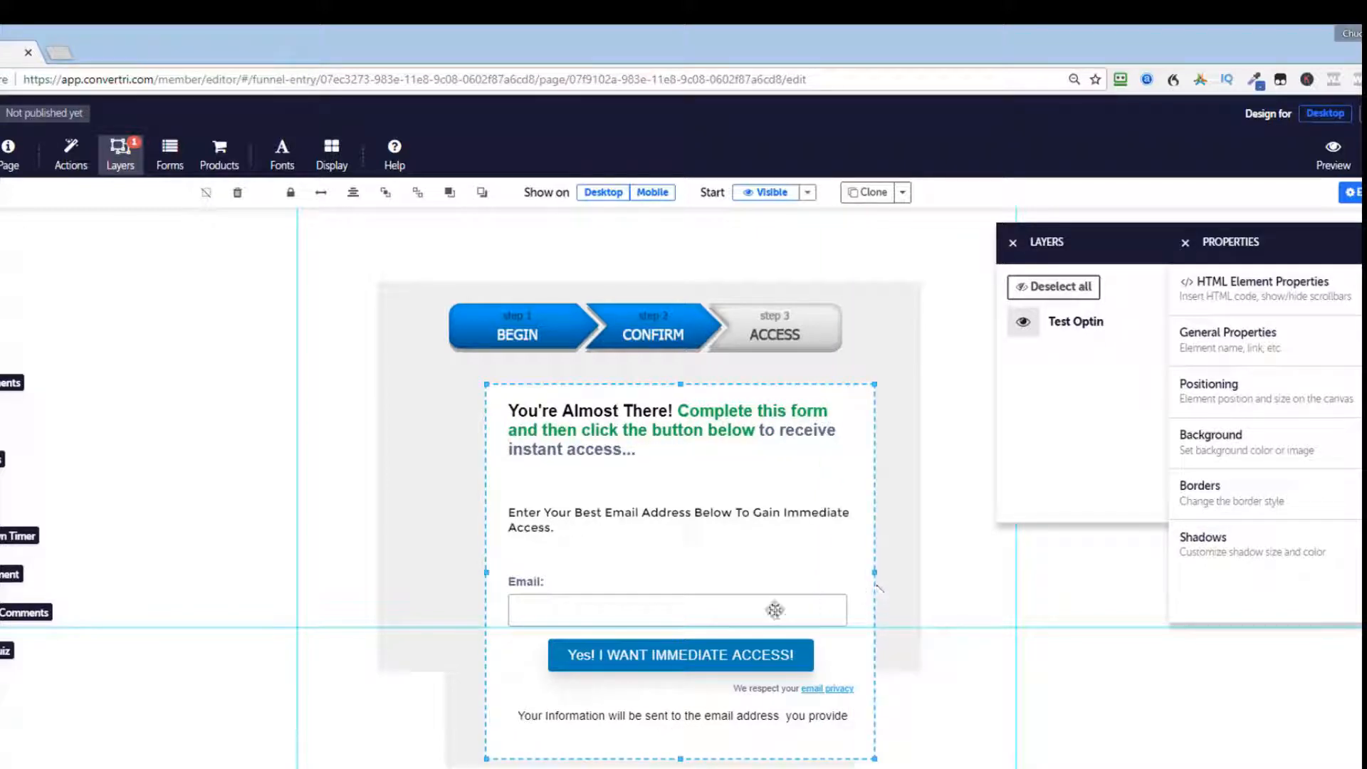
{"action": "left_click_drag", "start_coordinate": [487, 572], "coordinate": [438, 582]}
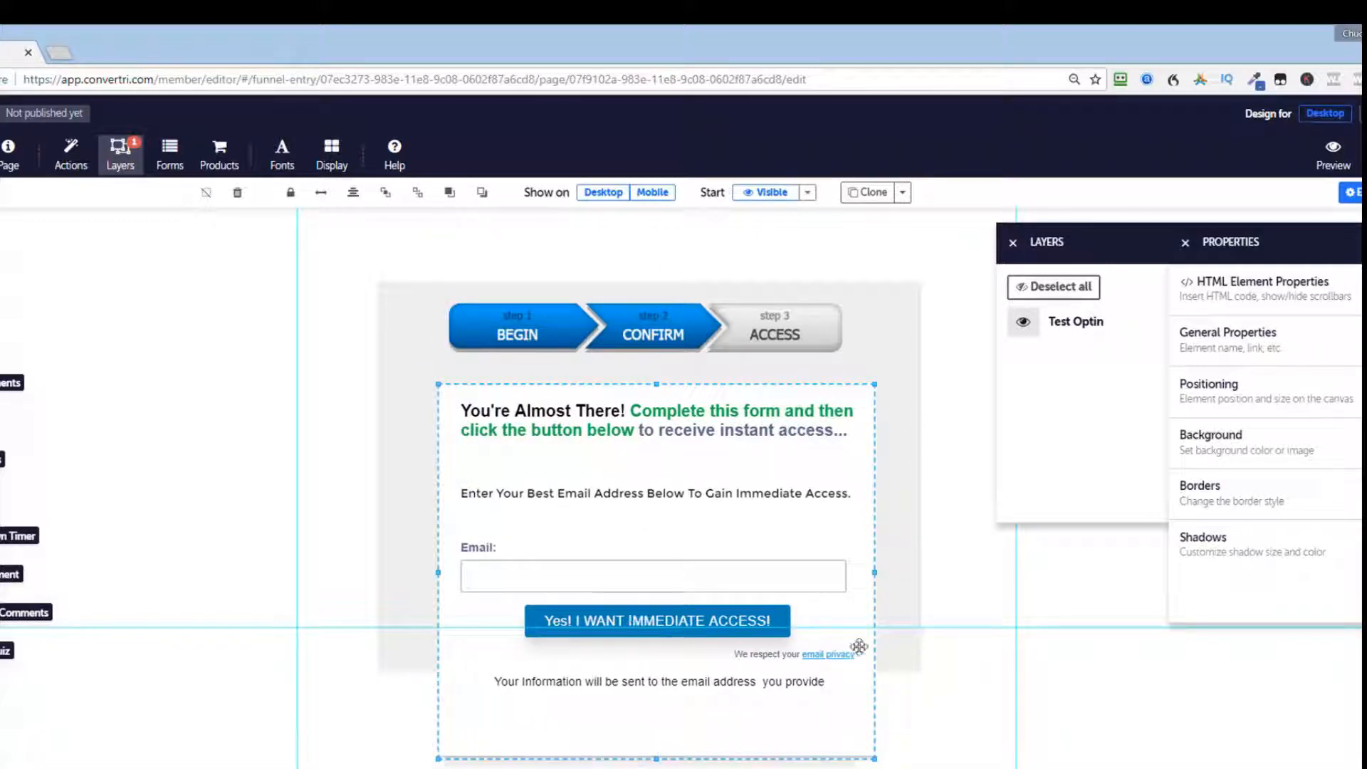
{"action": "left_click", "coordinate": [914, 668]}
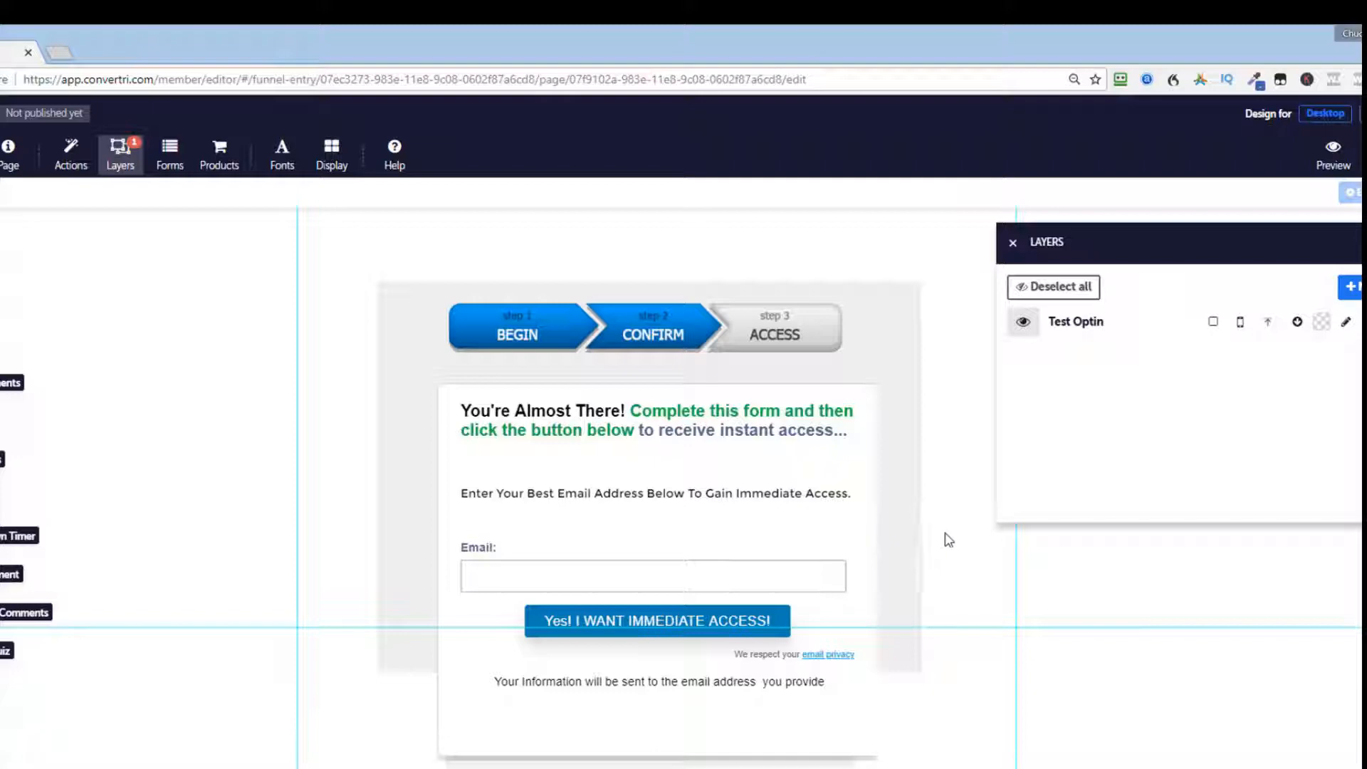
Step: Move the form up beneath the step-progress image and widen the box on both sides around it
{"action": "left_click", "coordinate": [560, 748]}
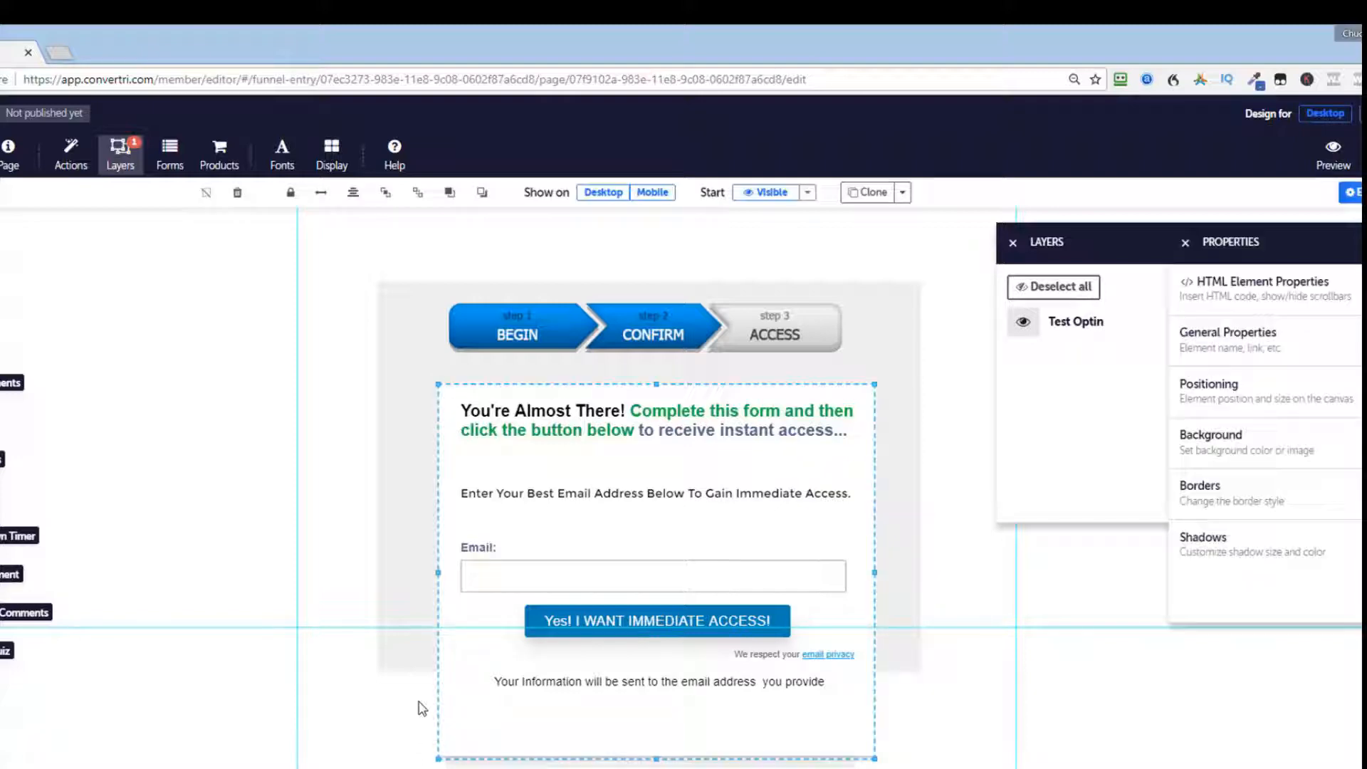
{"action": "left_click_drag", "start_coordinate": [655, 741], "coordinate": [648, 721]}
{"action": "left_click", "coordinate": [793, 753]}
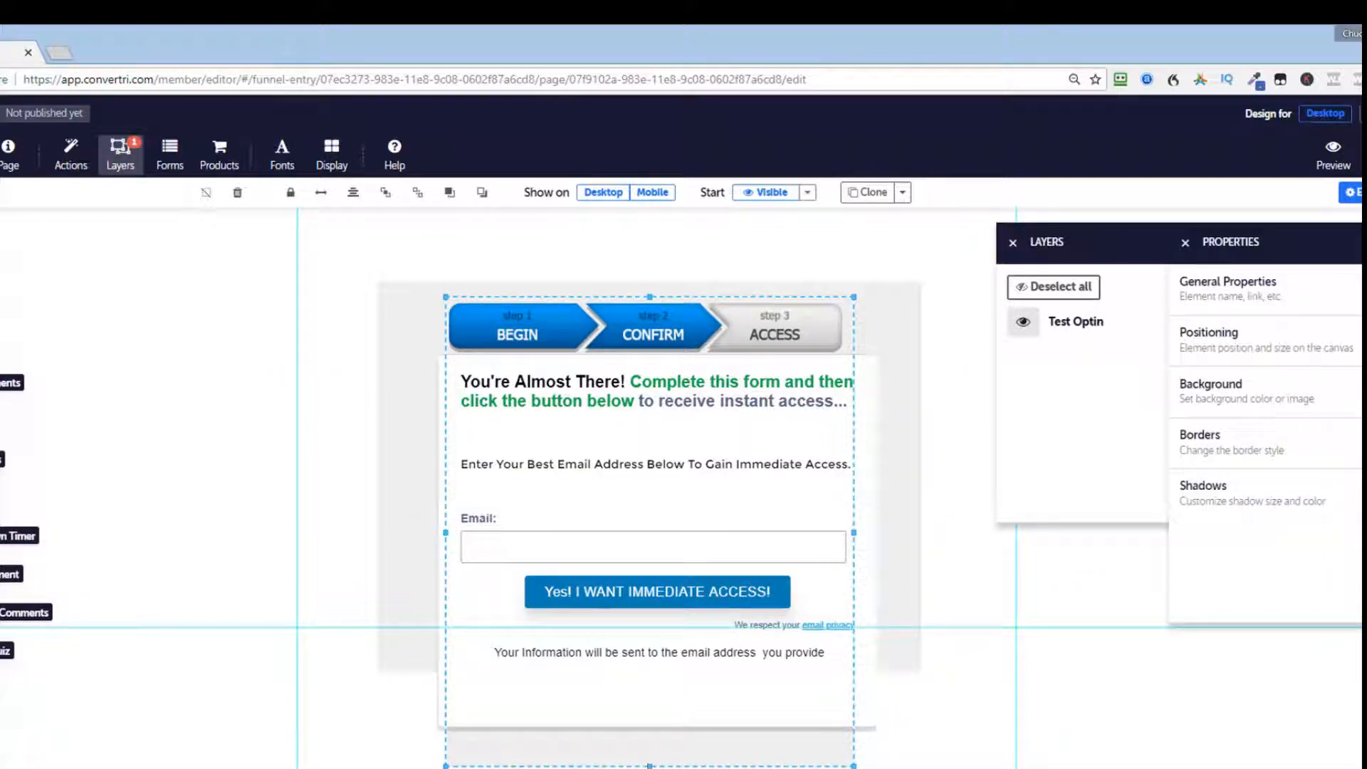
{"action": "left_click_drag", "start_coordinate": [649, 767], "coordinate": [649, 768]}
{"action": "left_click_drag", "start_coordinate": [445, 552], "coordinate": [415, 559]}
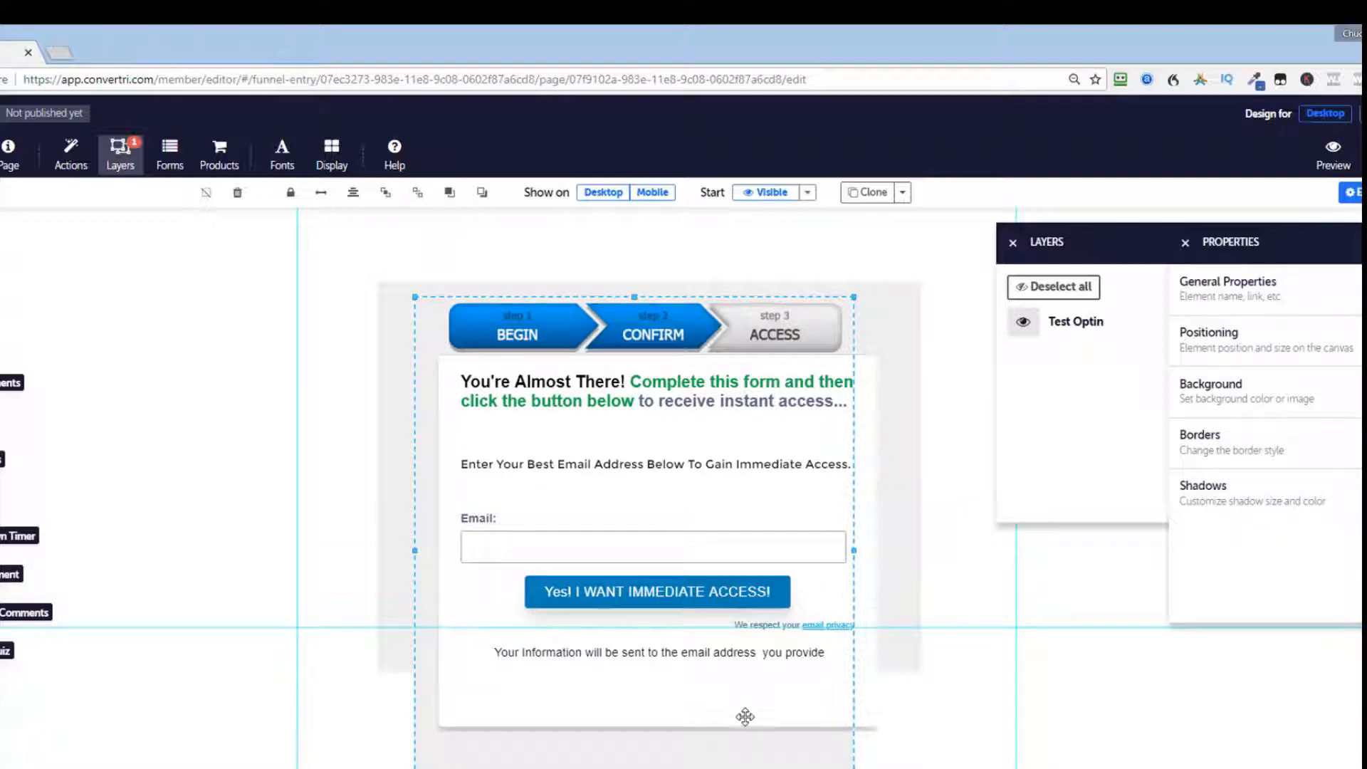
{"action": "left_click_drag", "start_coordinate": [745, 716], "coordinate": [701, 715]}
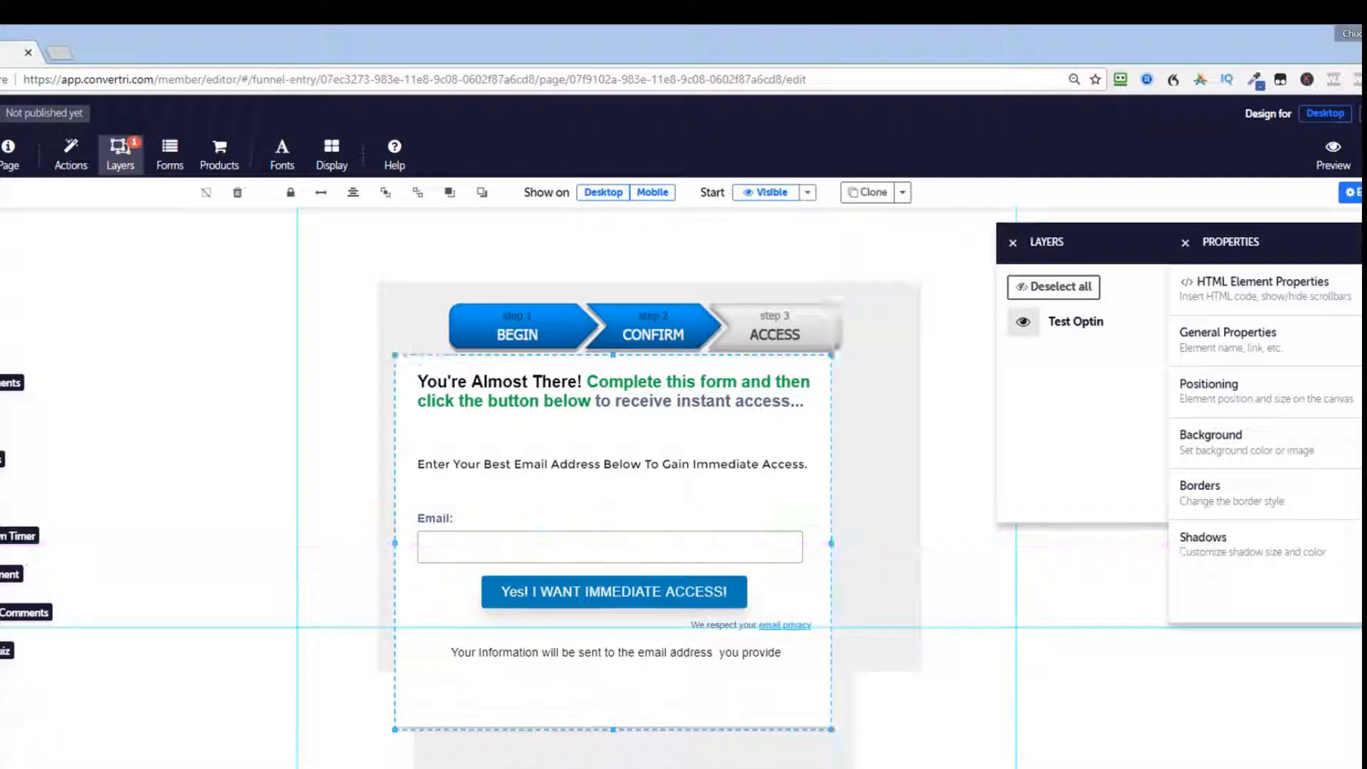
{"action": "left_click", "coordinate": [847, 684]}
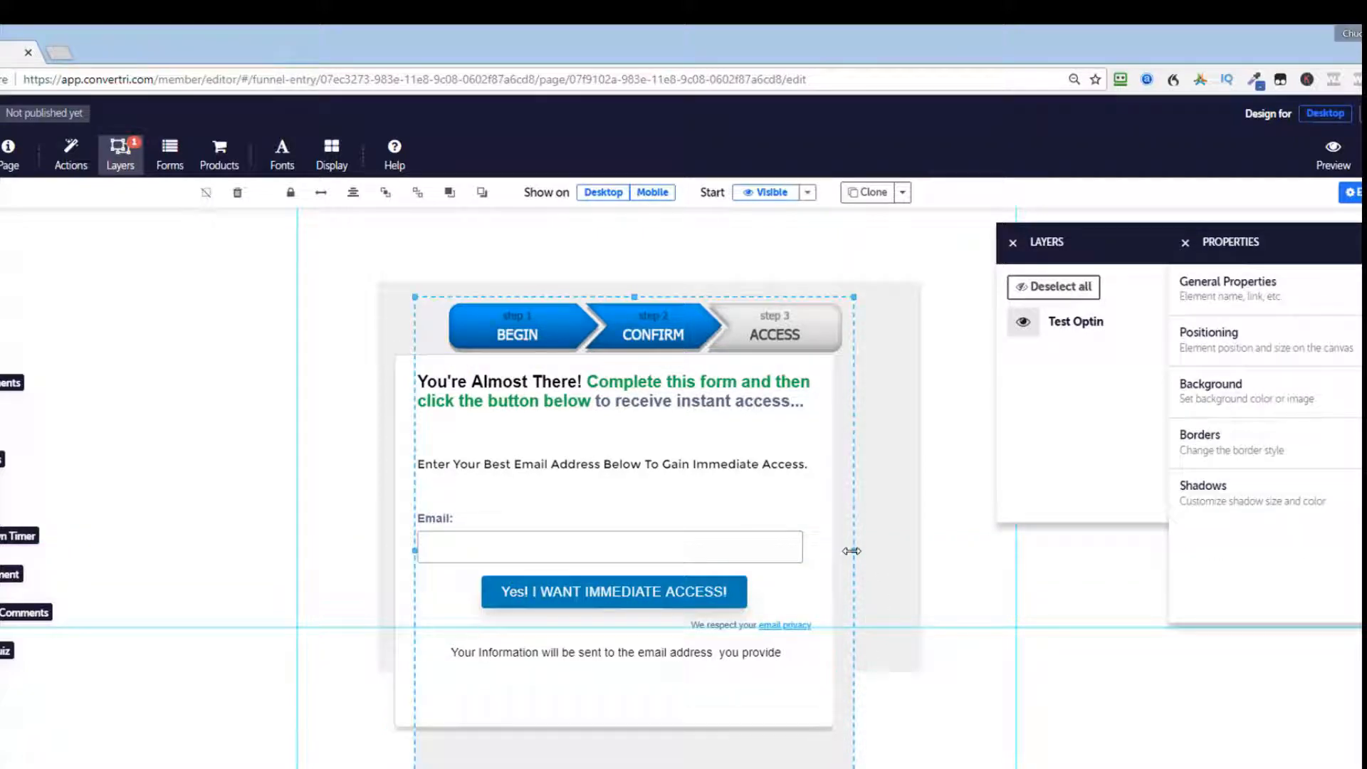
{"action": "mouse_move", "coordinate": [759, 702]}
{"action": "left_mouse_down"}
{"action": "mouse_move", "coordinate": [796, 713]}
{"action": "mouse_move", "coordinate": [783, 710]}
{"action": "left_mouse_up"}
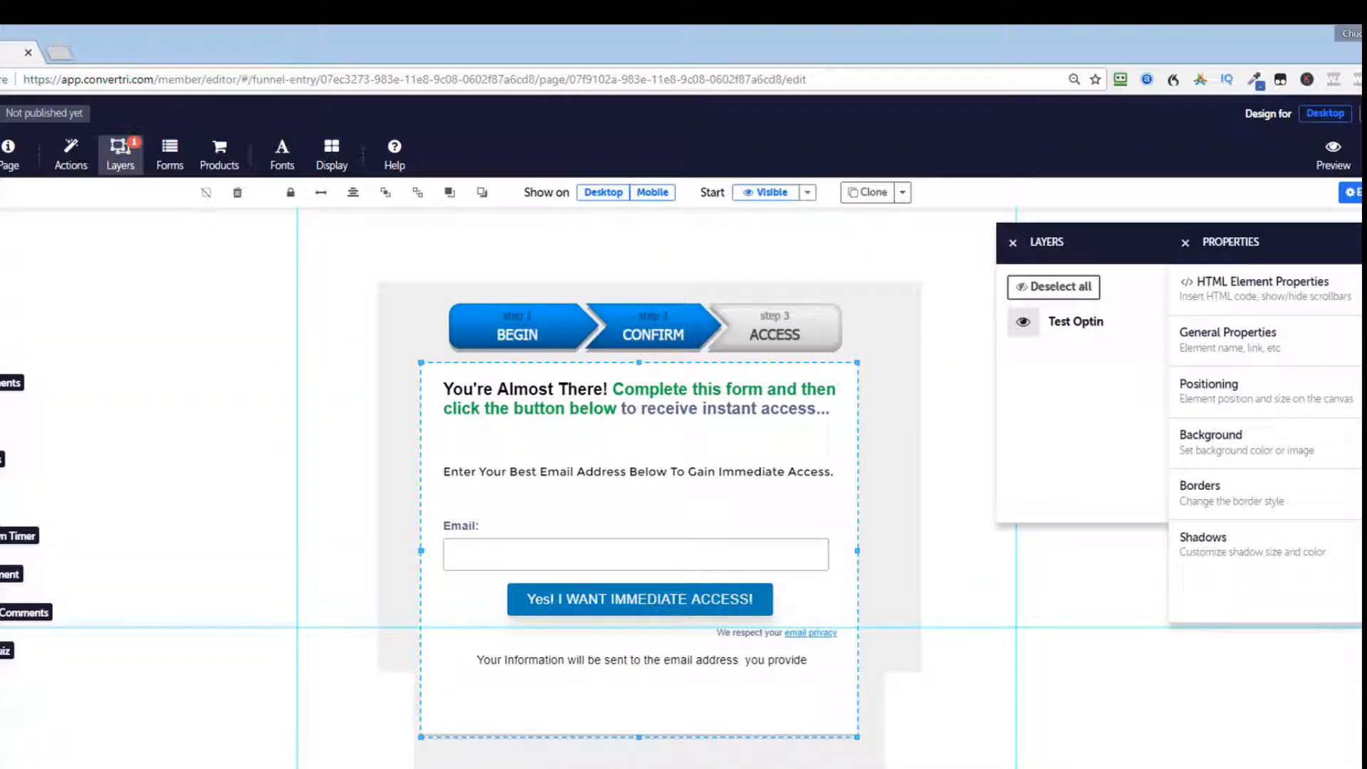
Step: Narrow the box slightly and reposition it and the form so the form sits centred below the step-progress image
{"action": "left_click_drag", "start_coordinate": [873, 601], "coordinate": [823, 601]}
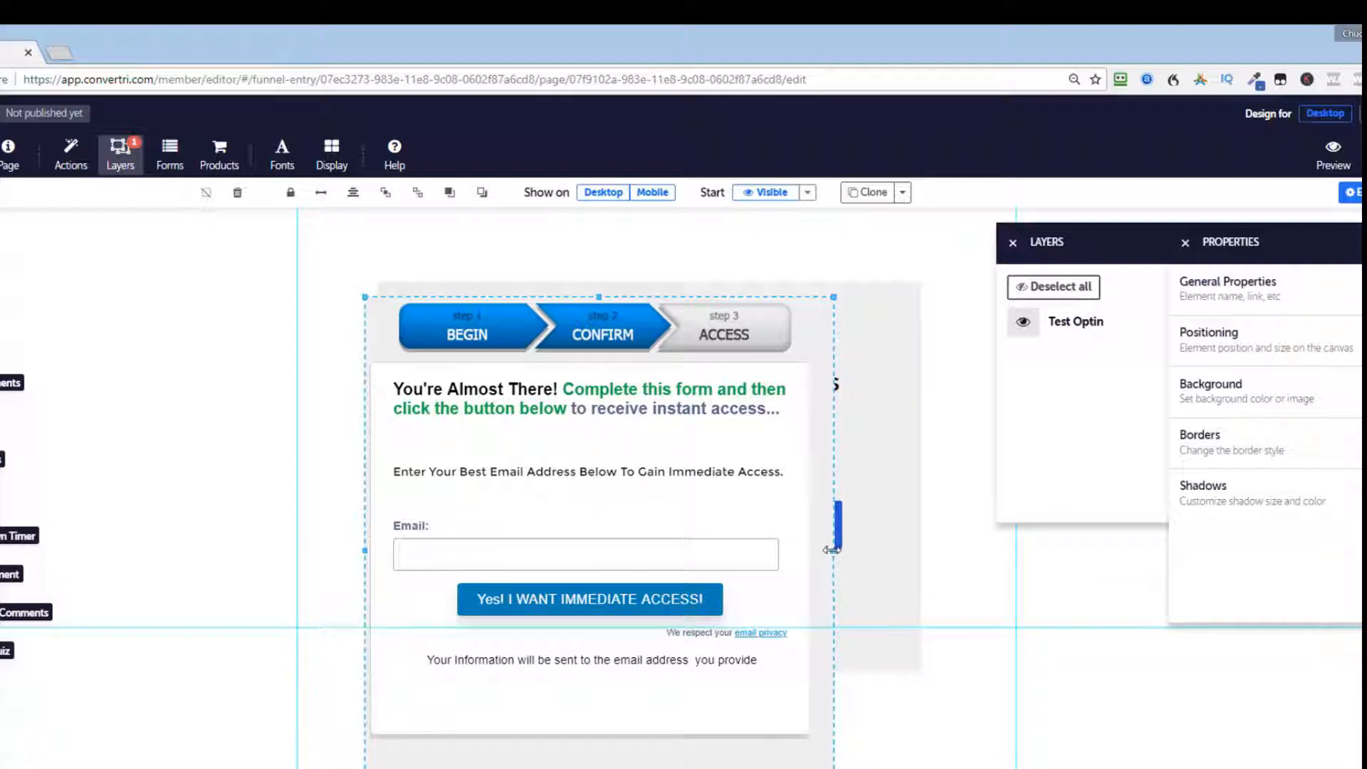
{"action": "mouse_move", "coordinate": [832, 549]}
{"action": "left_mouse_down"}
{"action": "mouse_move", "coordinate": [807, 559]}
{"action": "mouse_move", "coordinate": [827, 564]}
{"action": "left_mouse_up"}
{"action": "left_click_drag", "start_coordinate": [696, 714], "coordinate": [705, 715]}
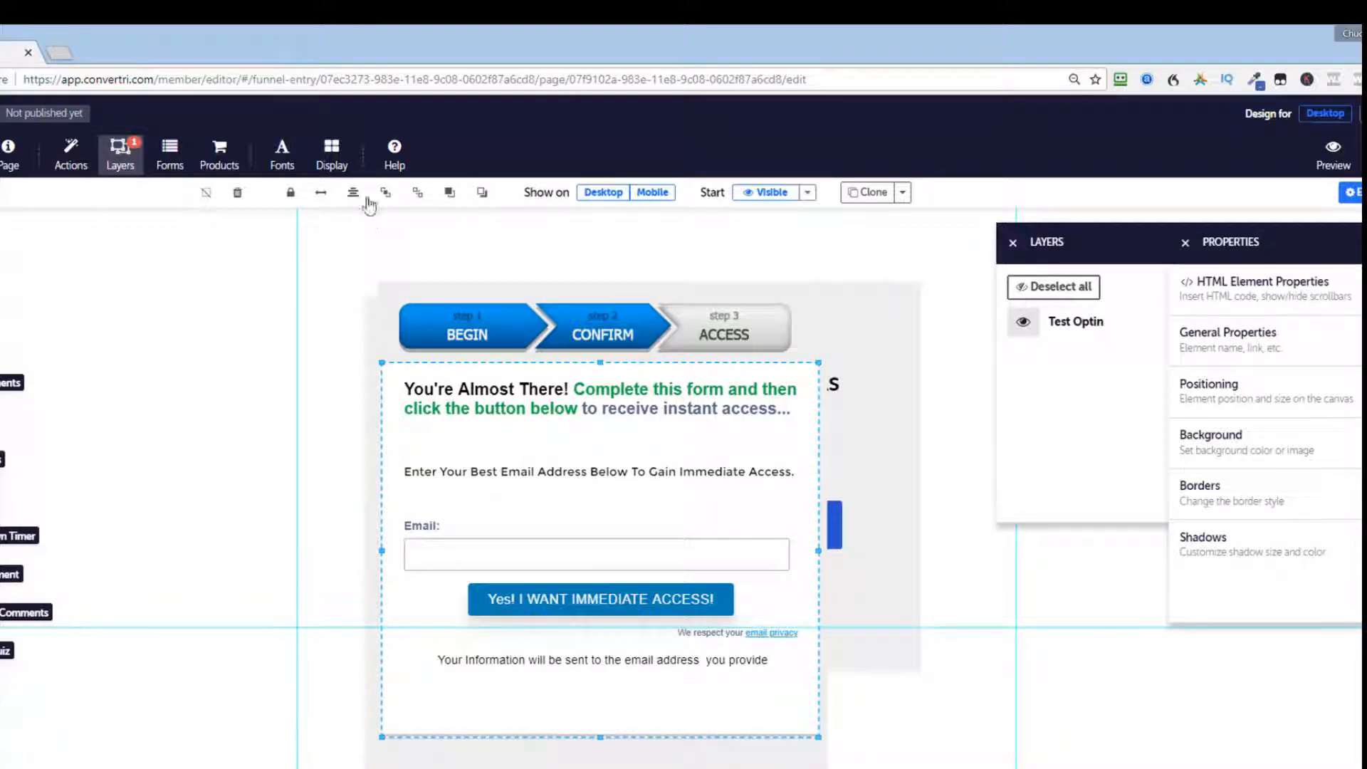
{"action": "left_click_drag", "start_coordinate": [547, 706], "coordinate": [575, 717]}
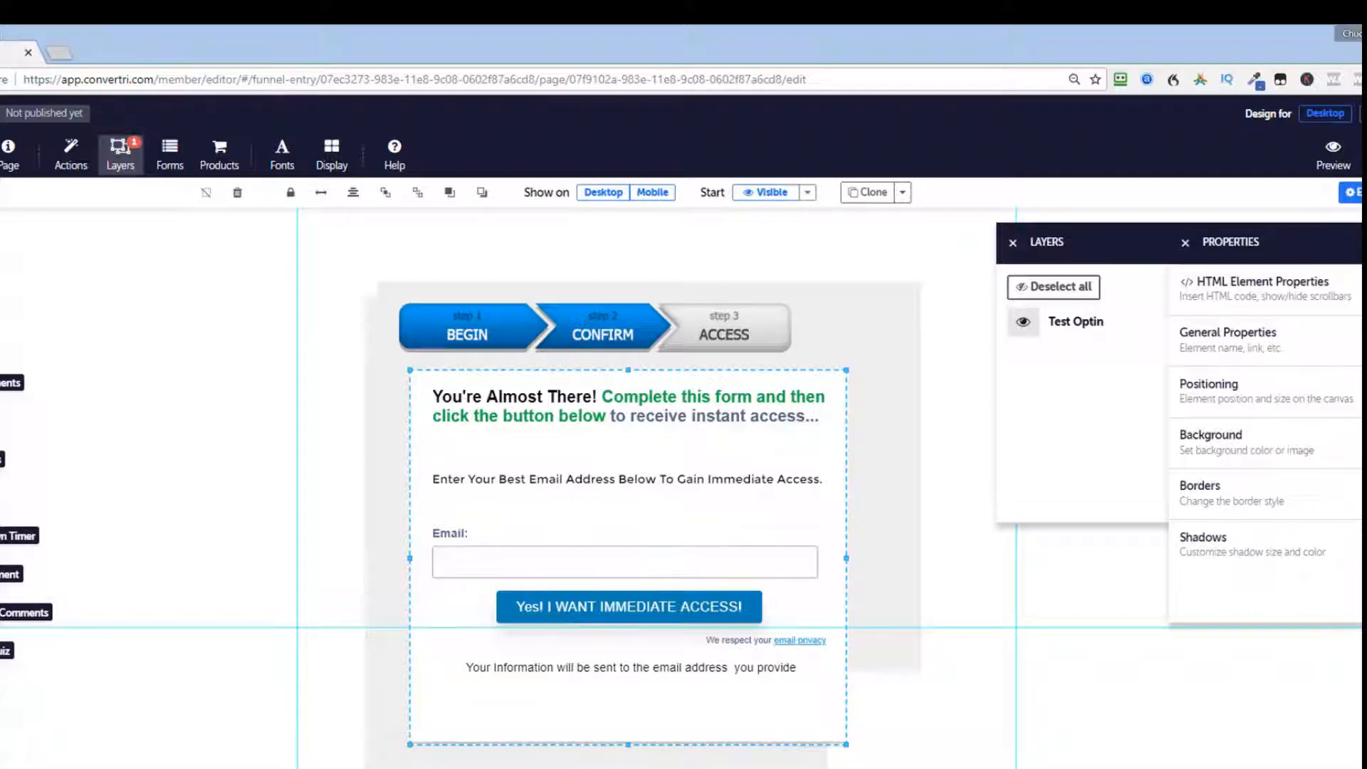
{"action": "left_click_drag", "start_coordinate": [626, 754], "coordinate": [673, 768]}
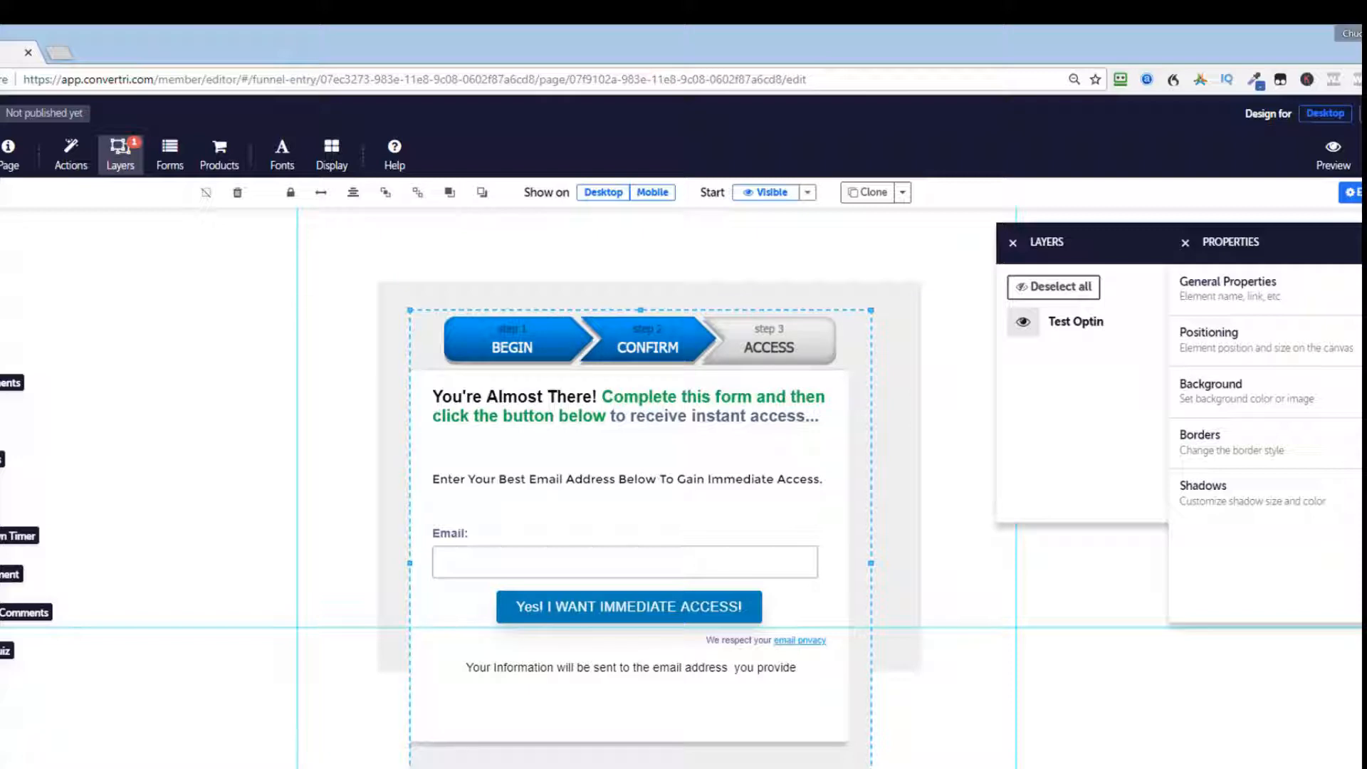
{"action": "mouse_move", "coordinate": [621, 718]}
{"action": "left_mouse_down"}
{"action": "mouse_move", "coordinate": [602, 719]}
{"action": "mouse_move", "coordinate": [612, 743]}
{"action": "mouse_move", "coordinate": [519, 687]}
{"action": "mouse_move", "coordinate": [637, 708]}
{"action": "left_mouse_up"}
{"action": "left_click_drag", "start_coordinate": [622, 767], "coordinate": [672, 767]}
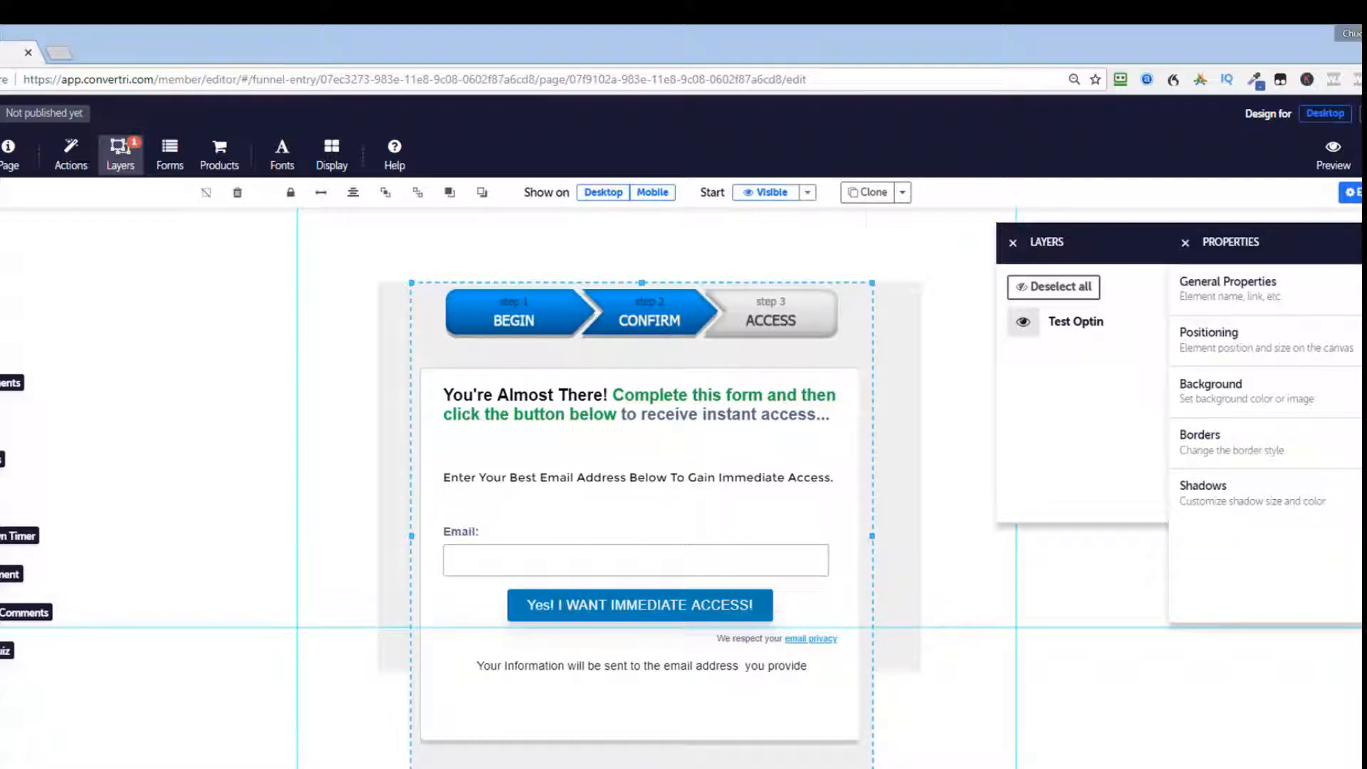
Step: Move the box with its image and form so it is centred on the page, just below the "$500 to $3000+ Per Day" headline
{"action": "left_click_drag", "start_coordinate": [699, 763], "coordinate": [722, 565]}
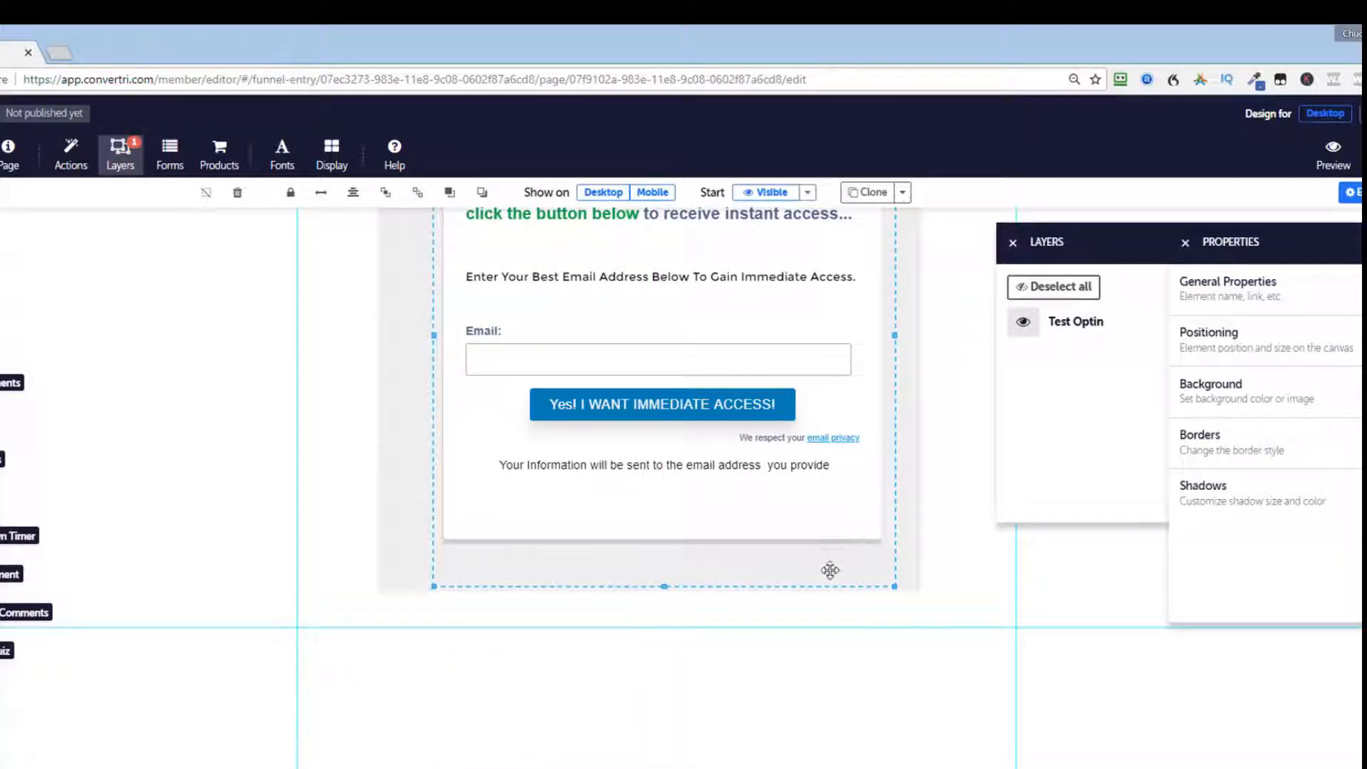
{"action": "left_click_drag", "start_coordinate": [827, 568], "coordinate": [648, 291]}
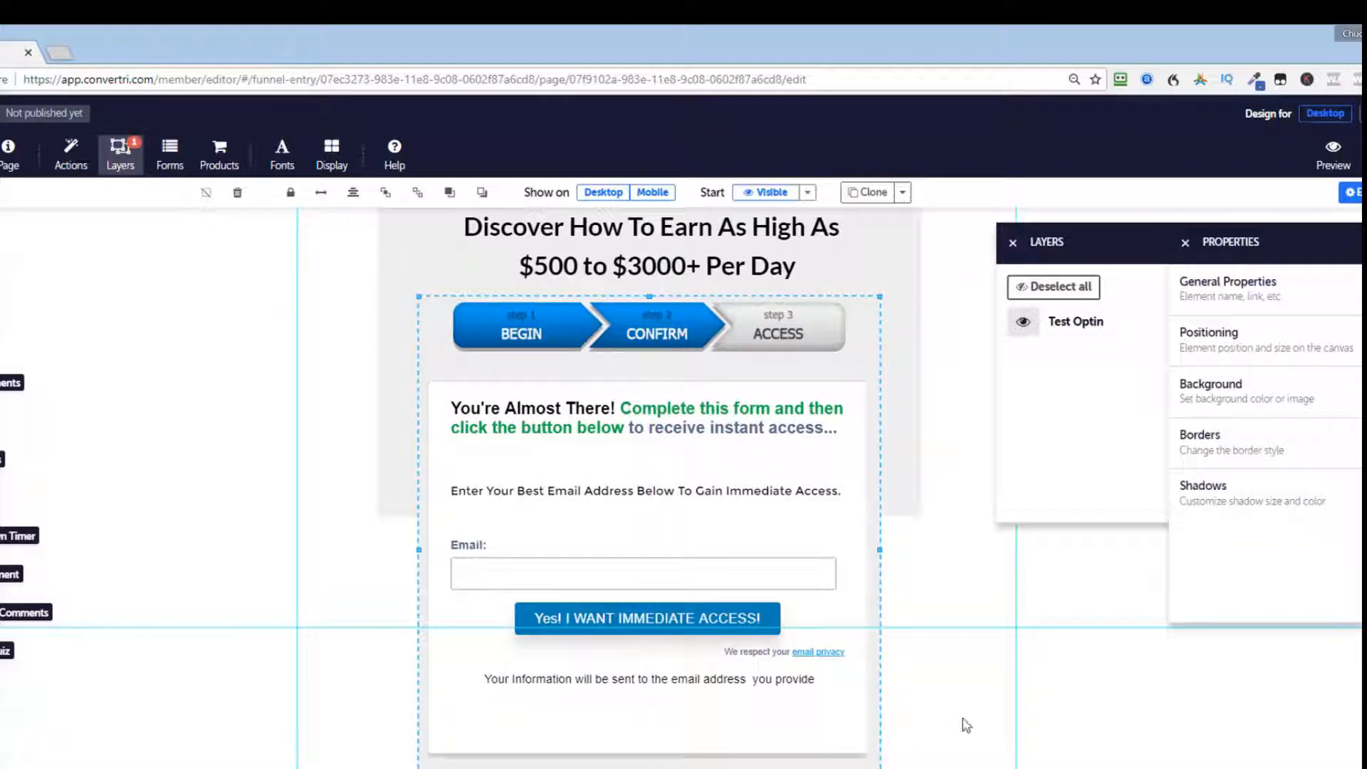
{"action": "mouse_move", "coordinate": [649, 759]}
{"action": "left_mouse_down"}
{"action": "mouse_move", "coordinate": [680, 762]}
{"action": "mouse_move", "coordinate": [649, 762]}
{"action": "left_mouse_up"}
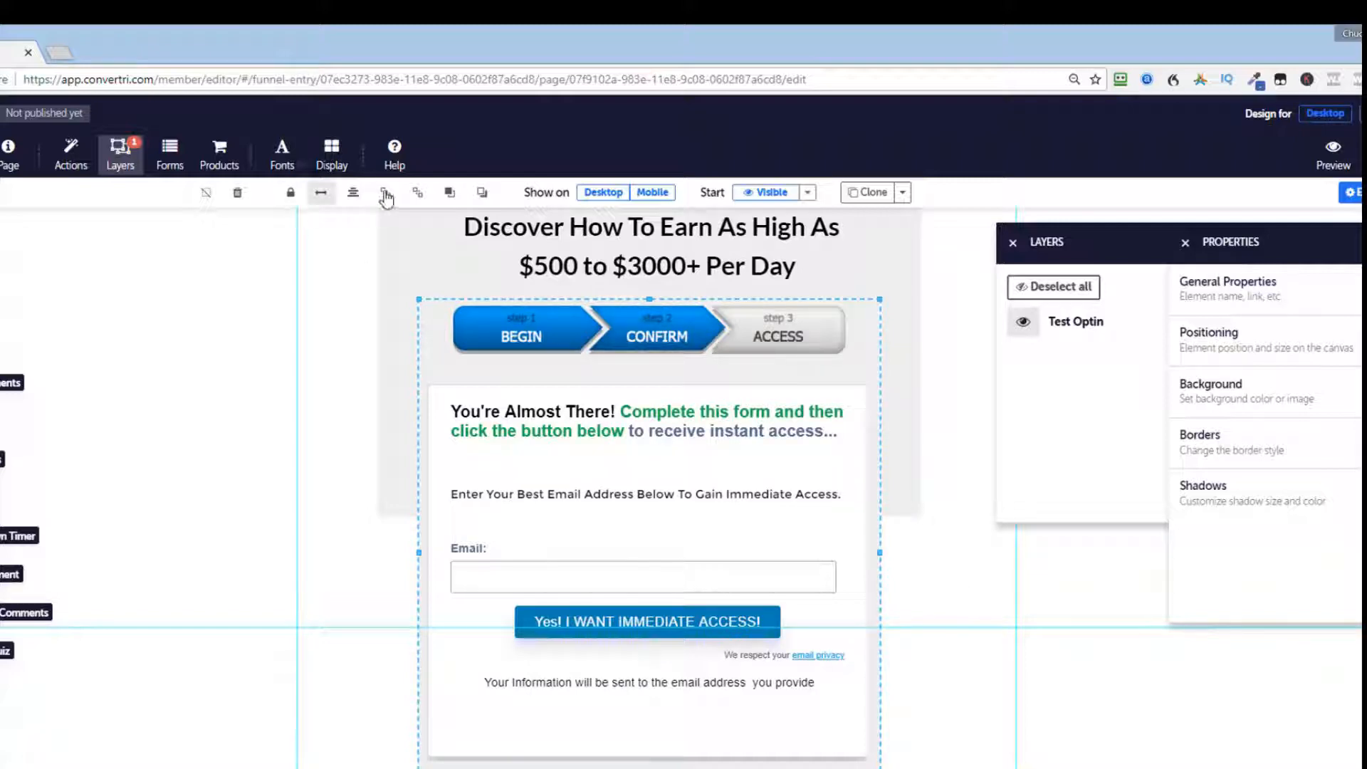
Step: Hide the Test Optin layer, preview the page and return to the editor
{"action": "left_click", "coordinate": [1023, 324]}
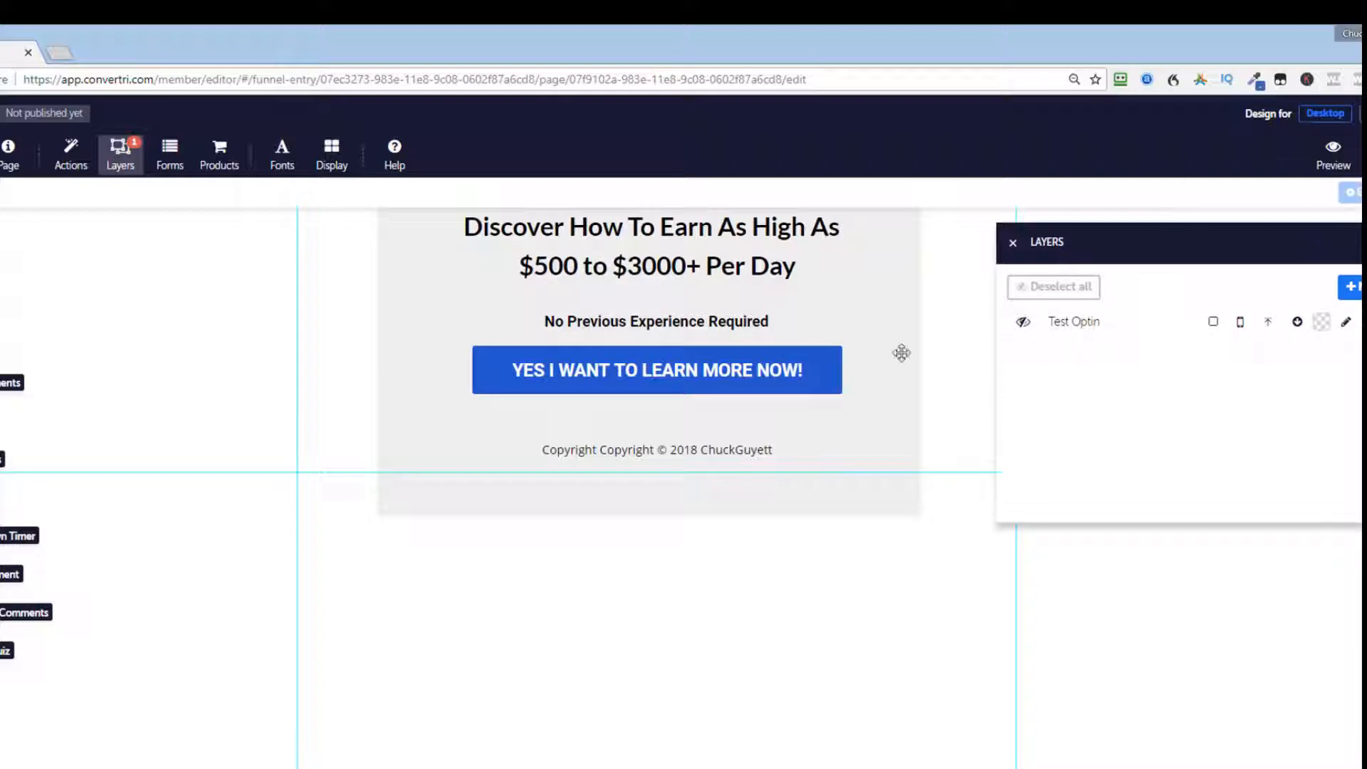
{"action": "left_click", "coordinate": [1334, 164]}
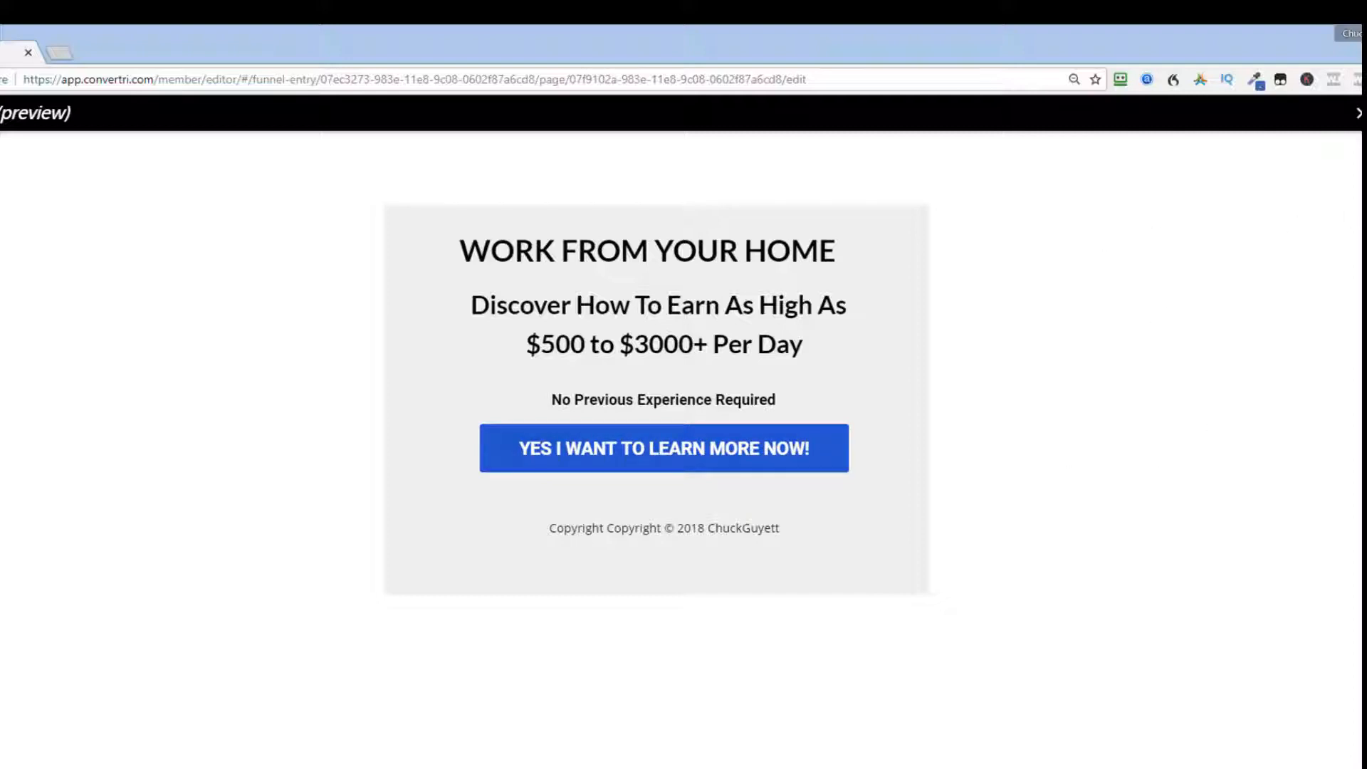
{"action": "left_click", "coordinate": [1359, 113]}
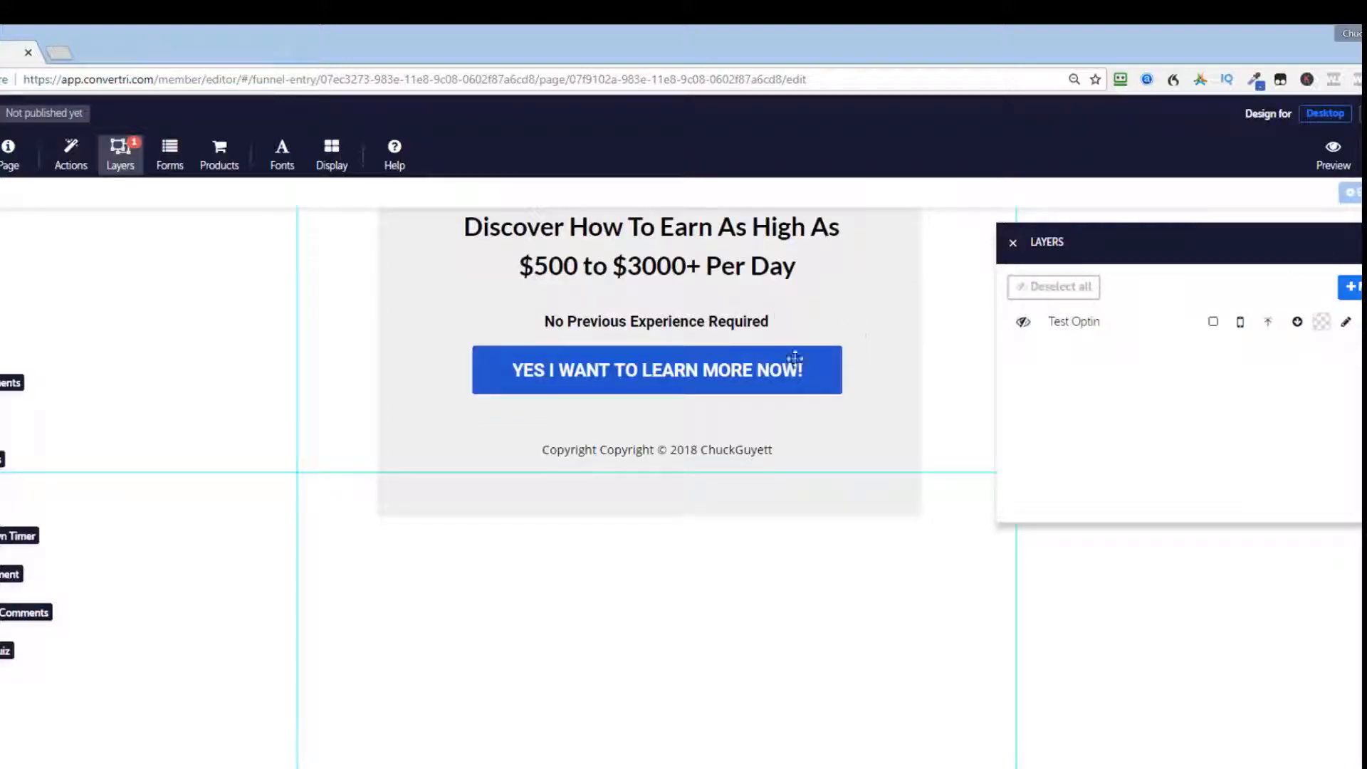
Step: Add a click trigger to the "YES I WANT TO LEARN MORE NOW!" button with the show behaviour and Test Optin as its subject
{"action": "left_click", "coordinate": [643, 354]}
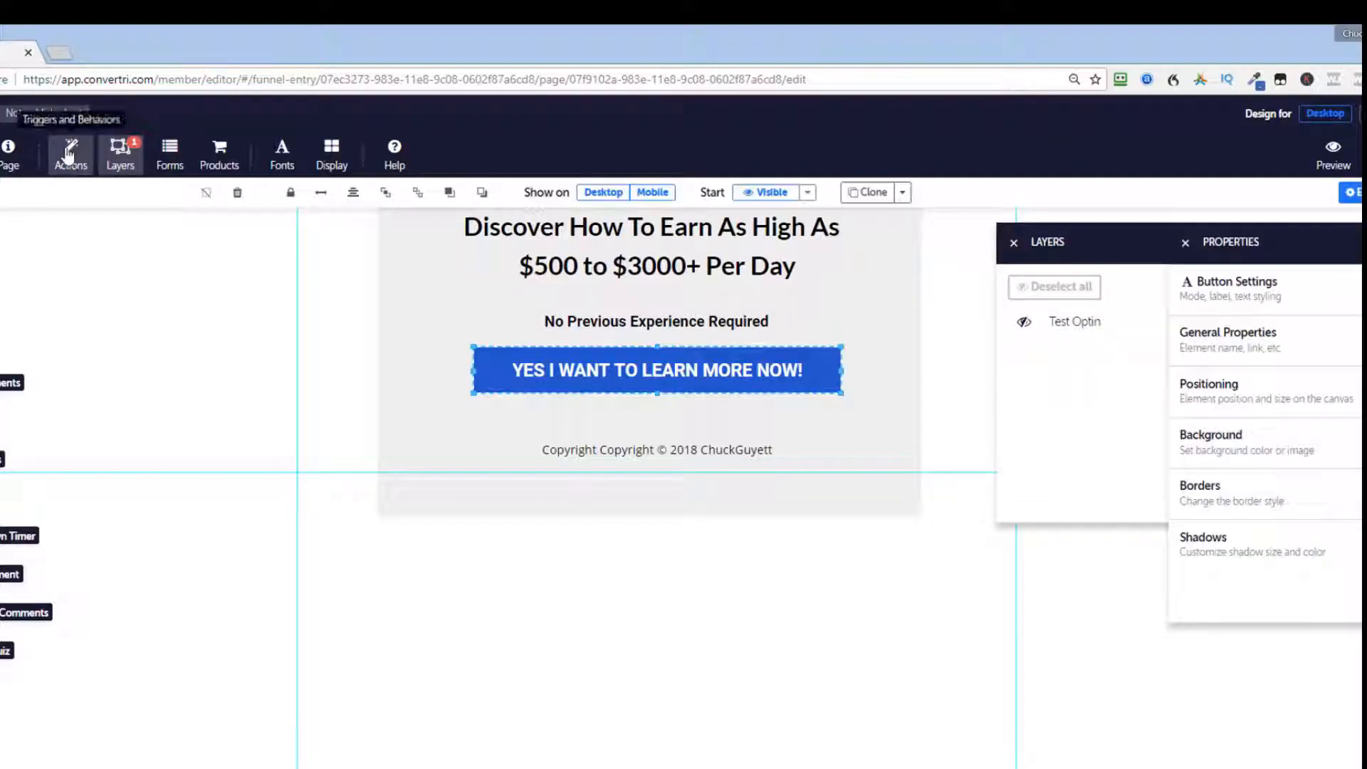
{"action": "left_click", "coordinate": [67, 153]}
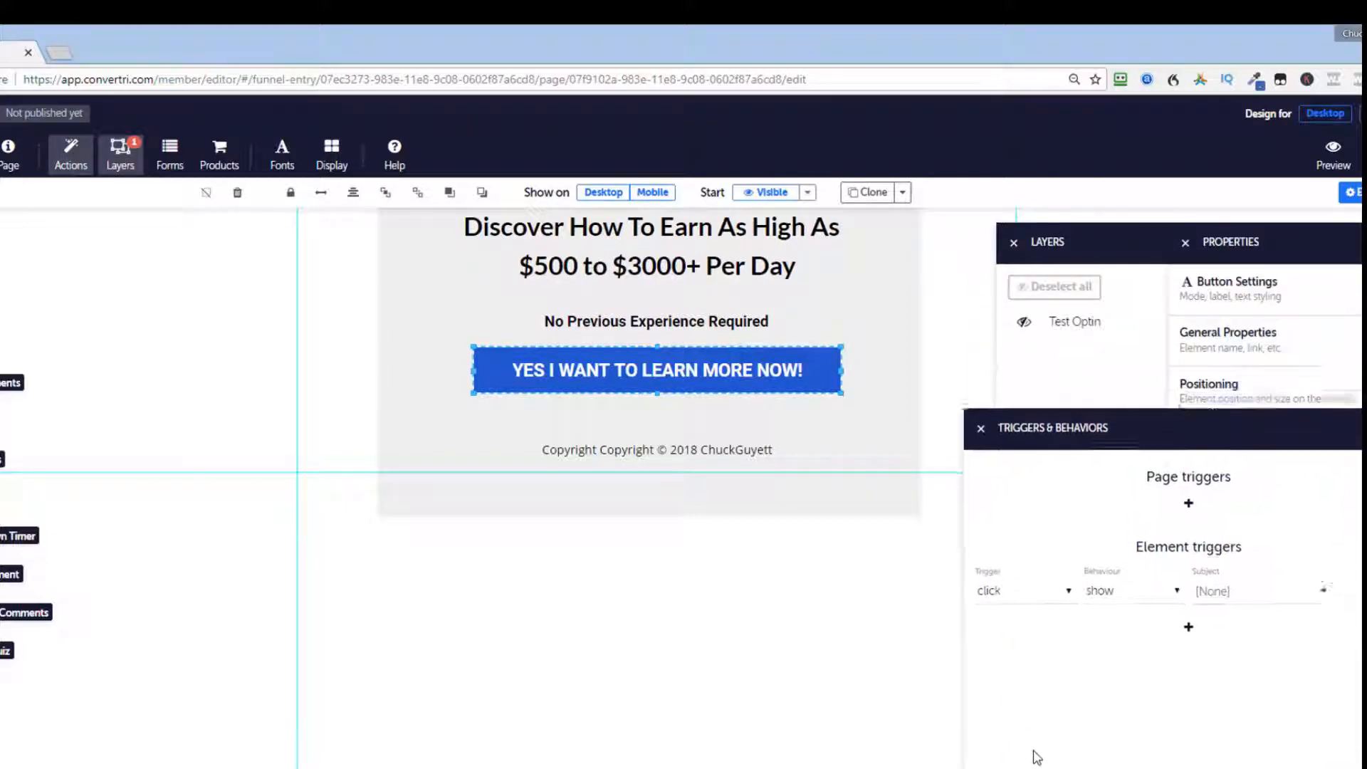
{"action": "left_click_drag", "start_coordinate": [1127, 691], "coordinate": [1086, 567]}
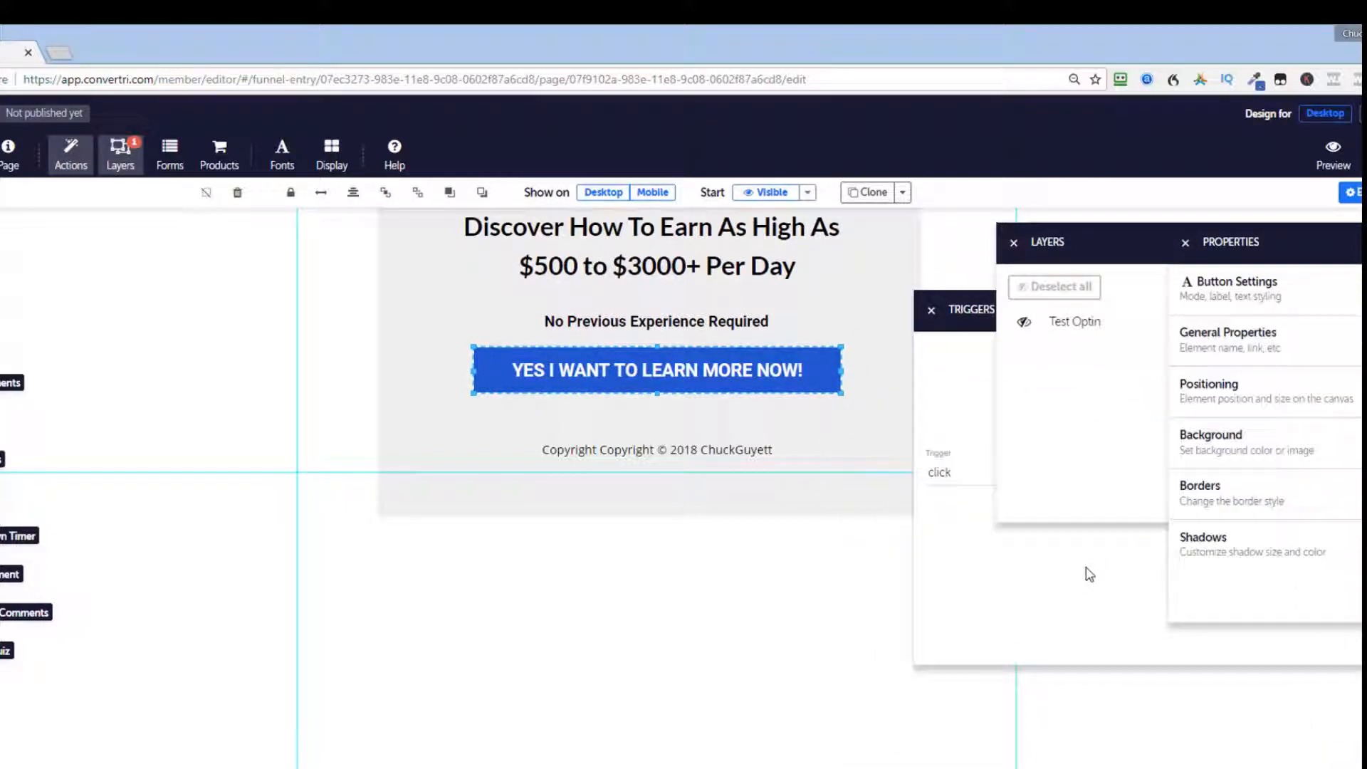
{"action": "left_click", "coordinate": [1185, 242]}
{"action": "left_click", "coordinate": [1014, 242]}
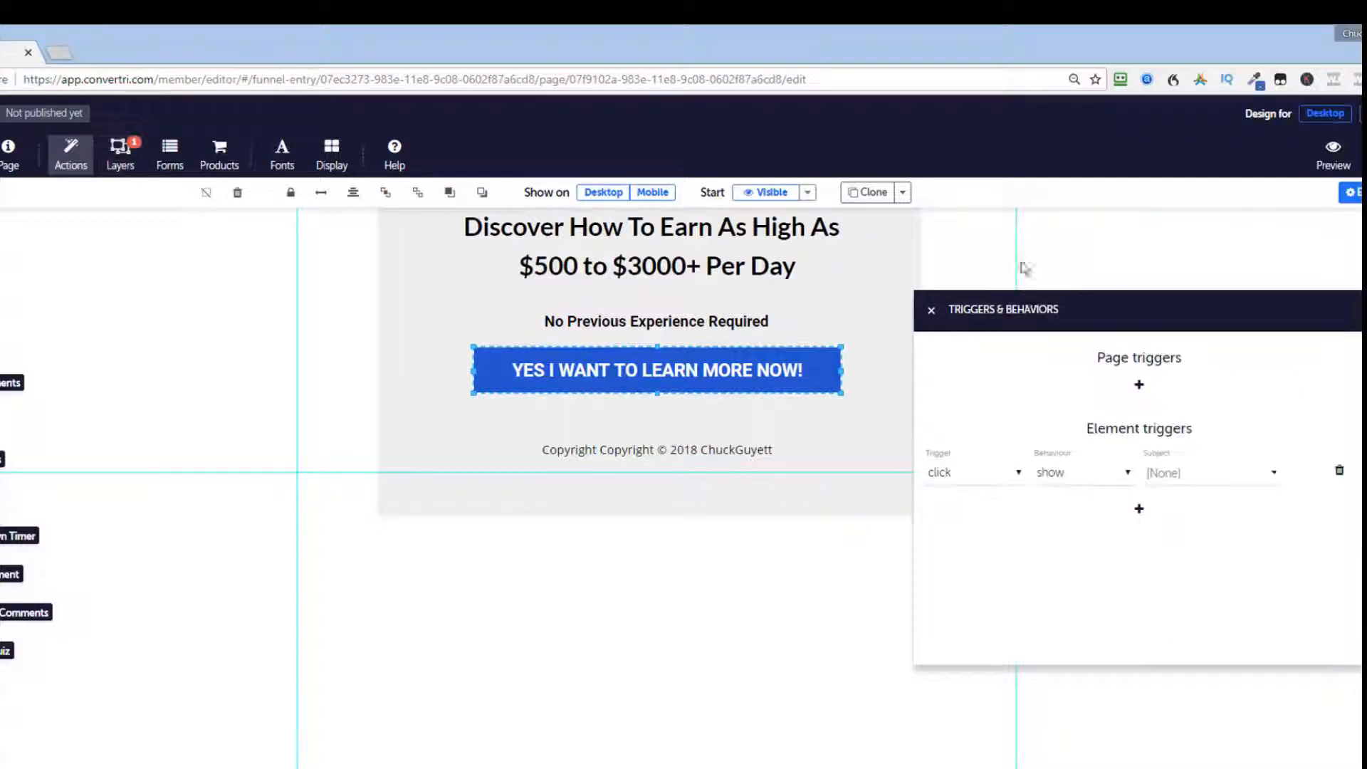
{"action": "left_click_drag", "start_coordinate": [1120, 326], "coordinate": [1206, 303]}
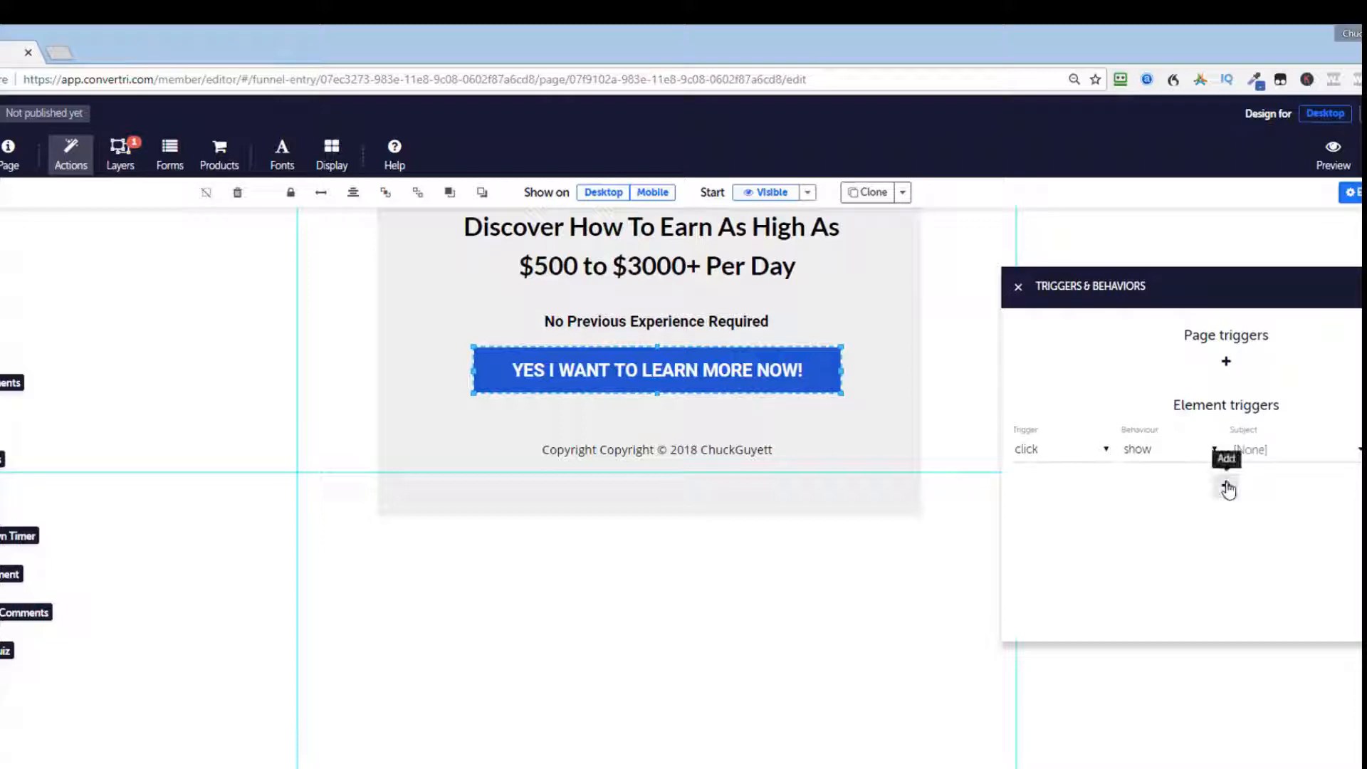
{"action": "left_click", "coordinate": [1105, 454]}
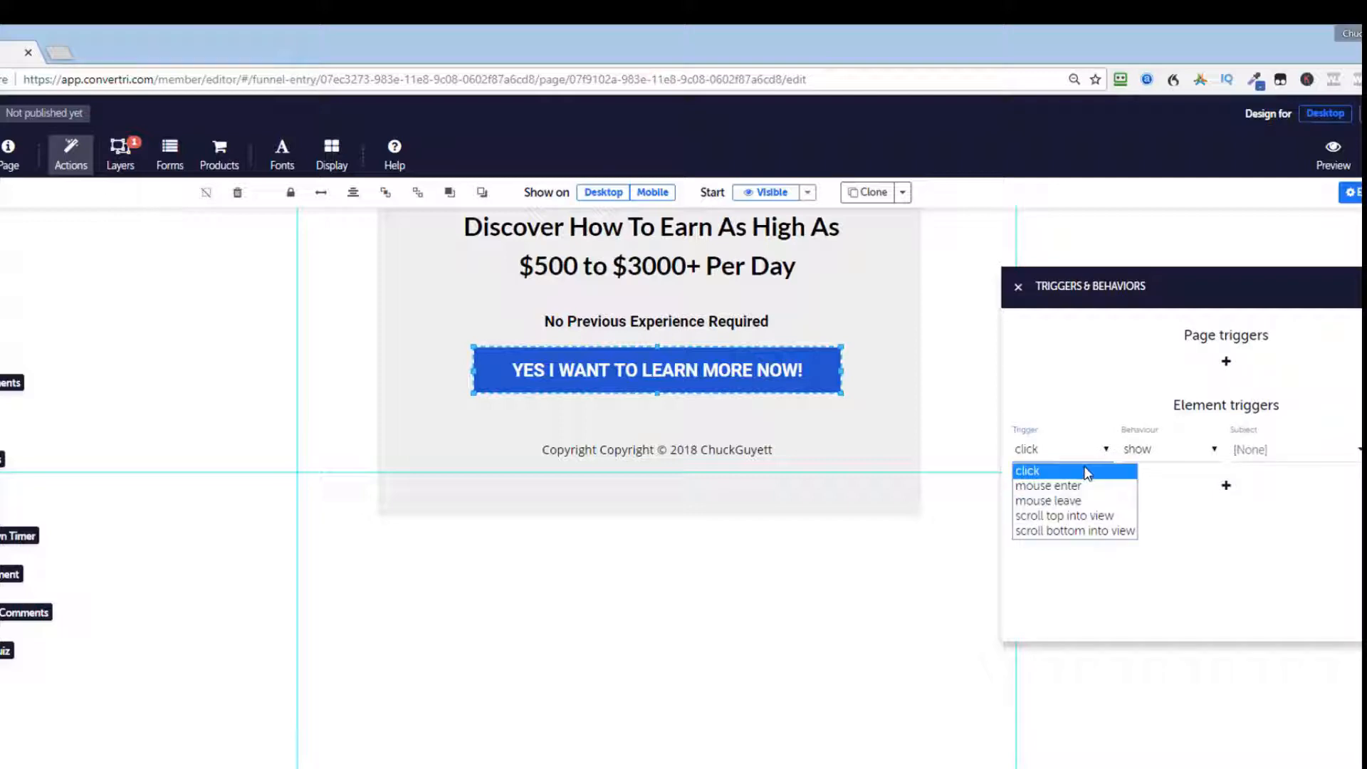
{"action": "left_click", "coordinate": [1089, 471]}
{"action": "left_click", "coordinate": [1166, 455]}
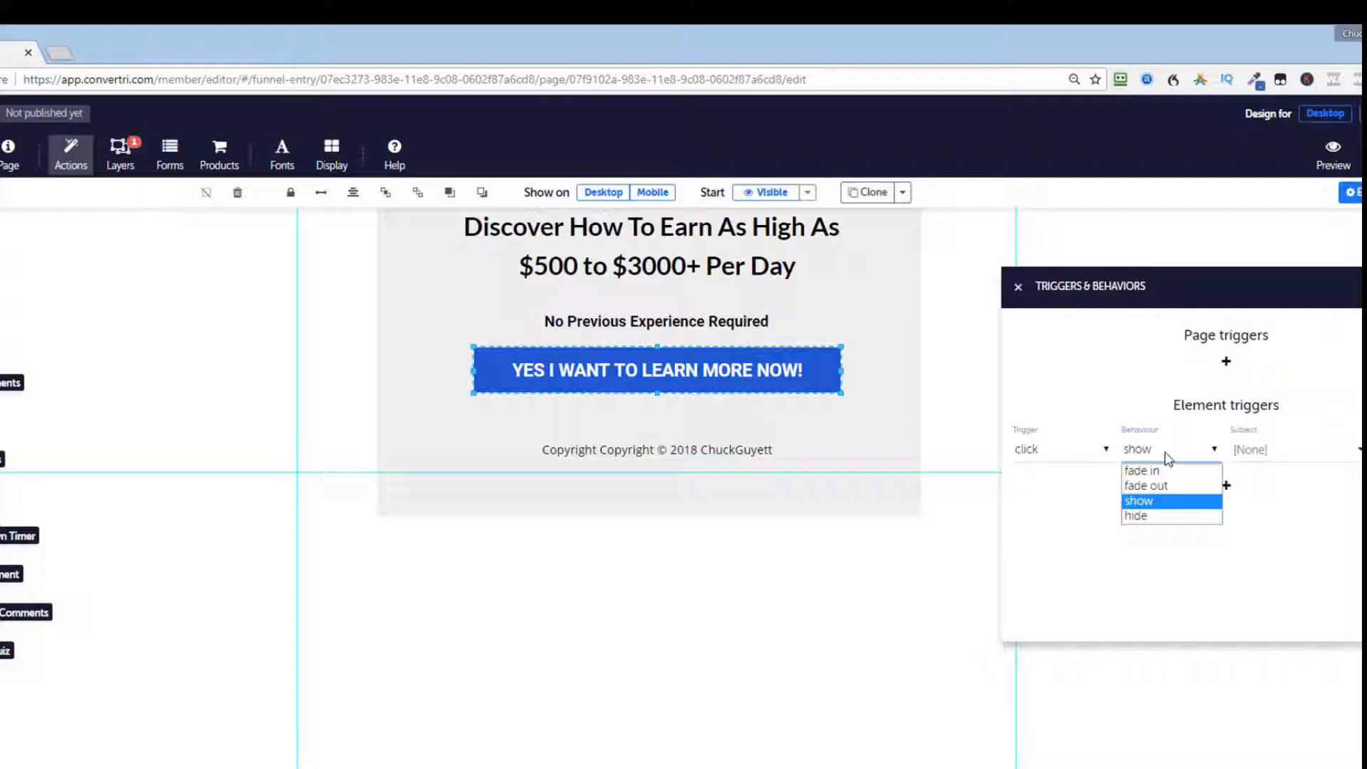
{"action": "left_click", "coordinate": [1168, 500]}
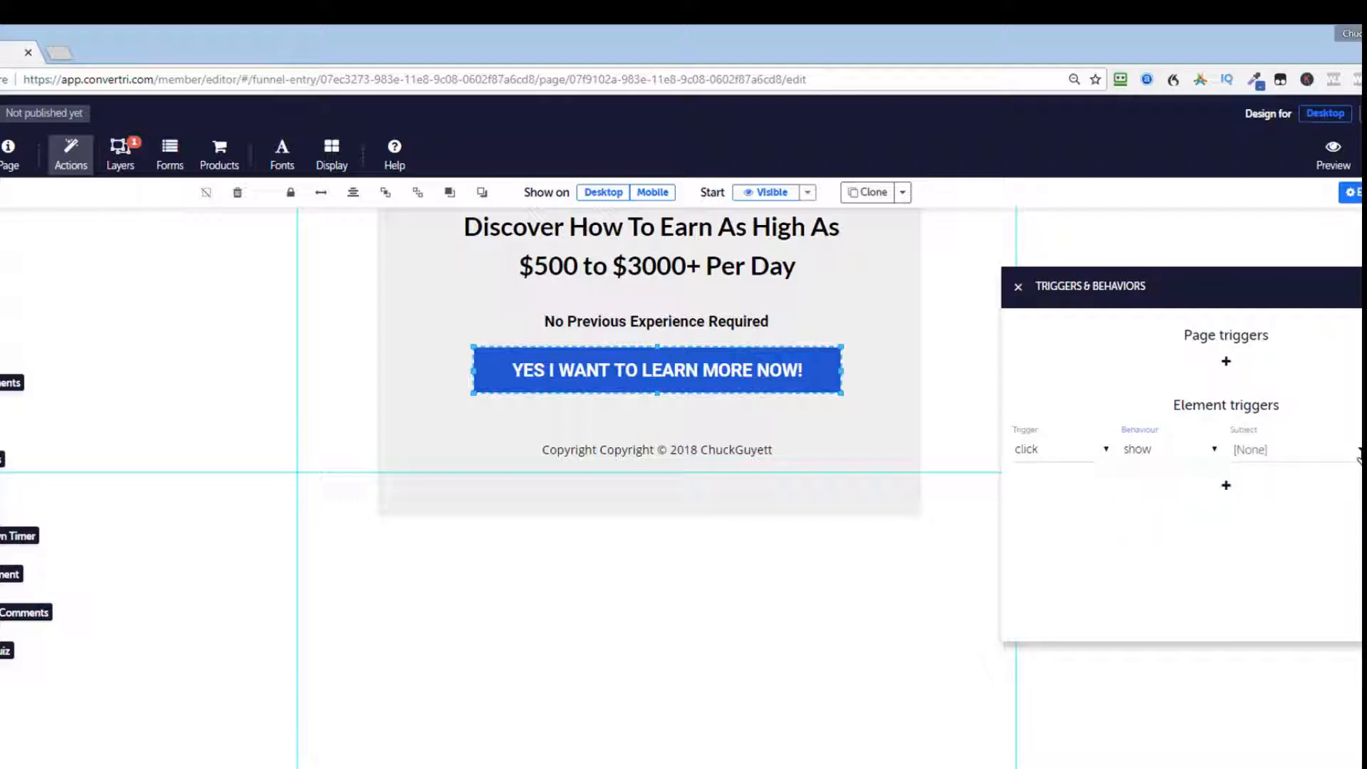
{"action": "left_click", "coordinate": [1237, 450]}
{"action": "left_click", "coordinate": [1272, 491]}
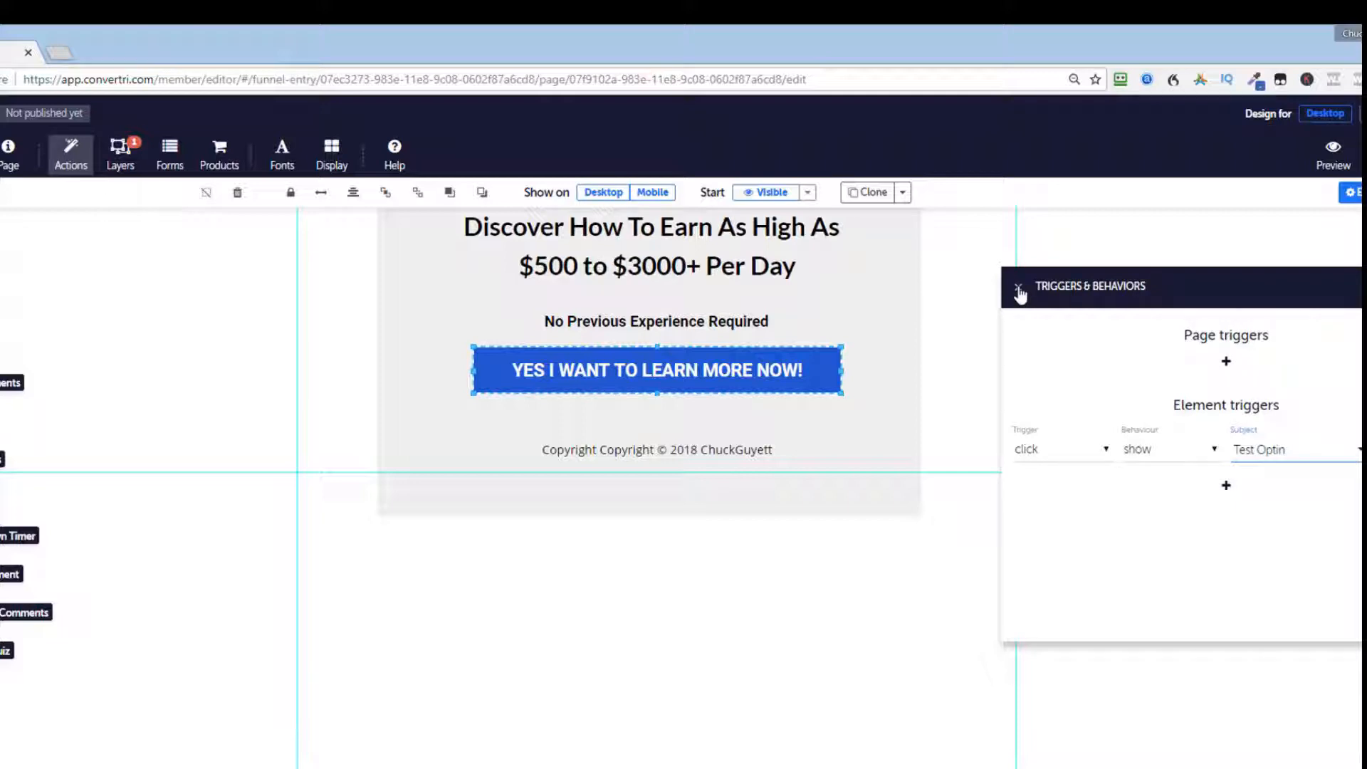
Step: Preview the page, test the "YES I WANT TO LEARN MORE NOW!" button and return to the editor
{"action": "left_click", "coordinate": [1361, 157]}
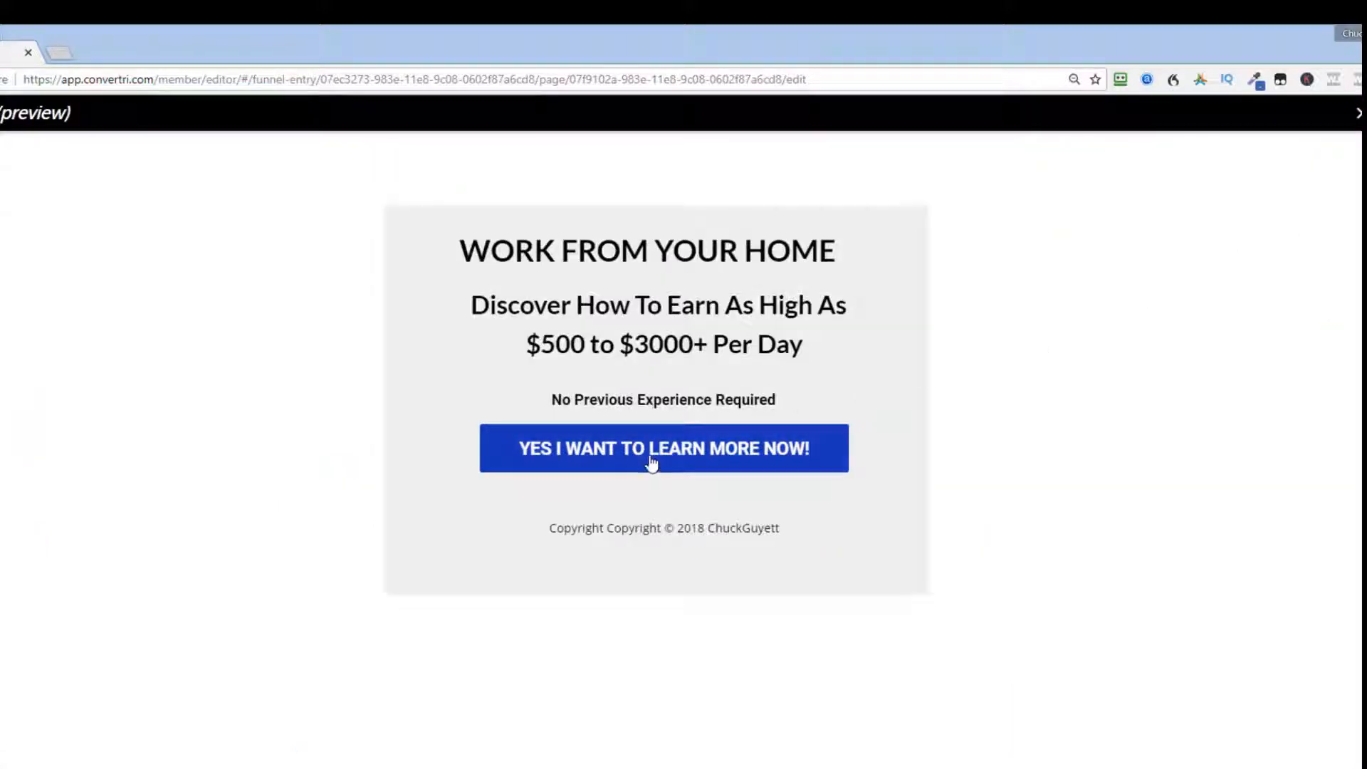
{"action": "left_click", "coordinate": [650, 462]}
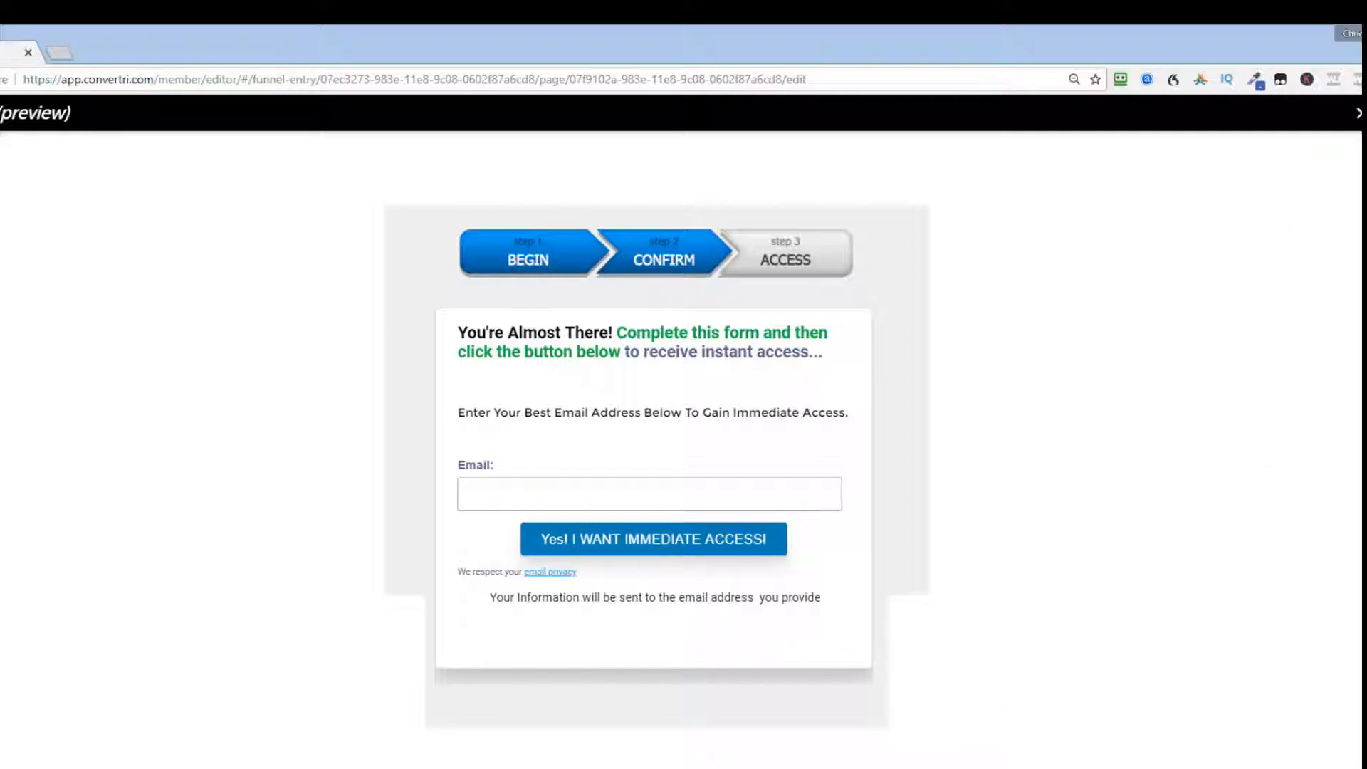
{"action": "left_click", "coordinate": [1358, 113]}
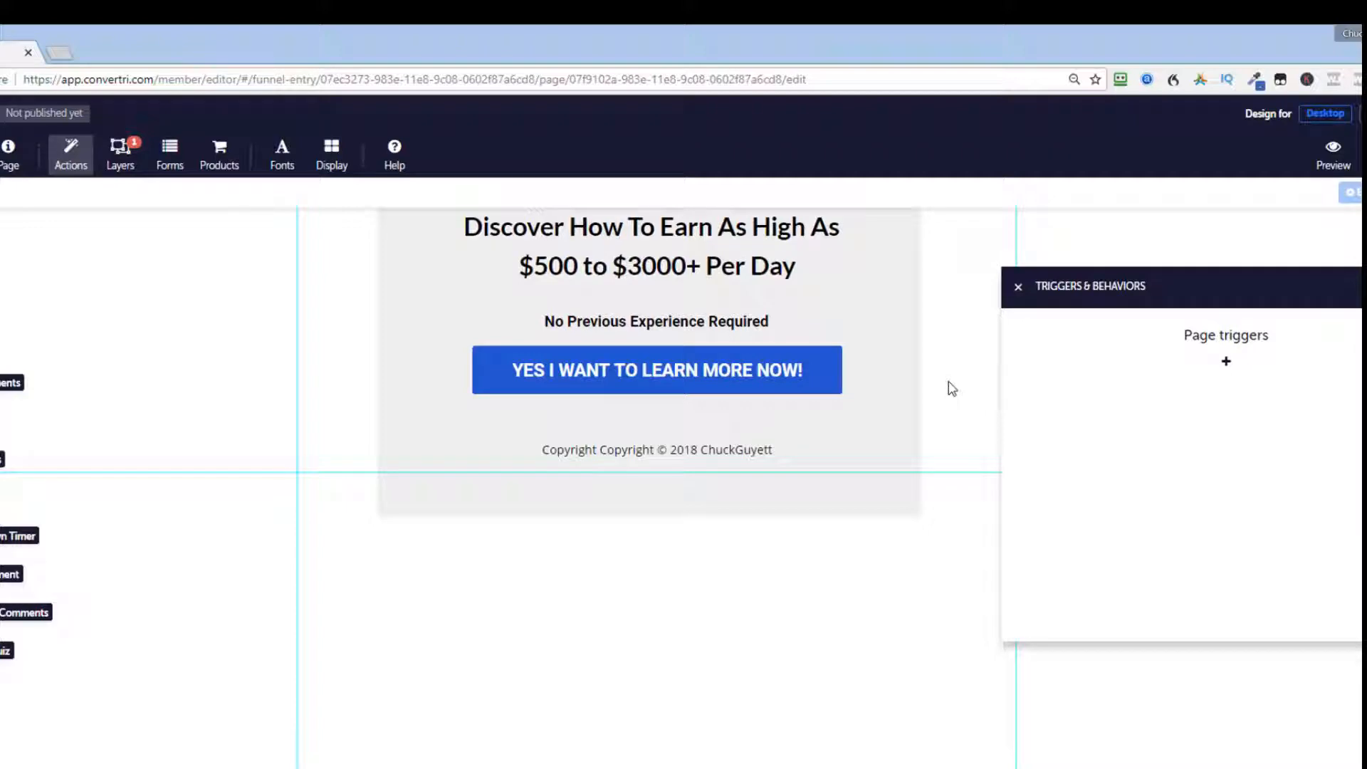
Step: Make the background of the grey box behind the headline and button transparent
{"action": "left_click", "coordinate": [877, 499]}
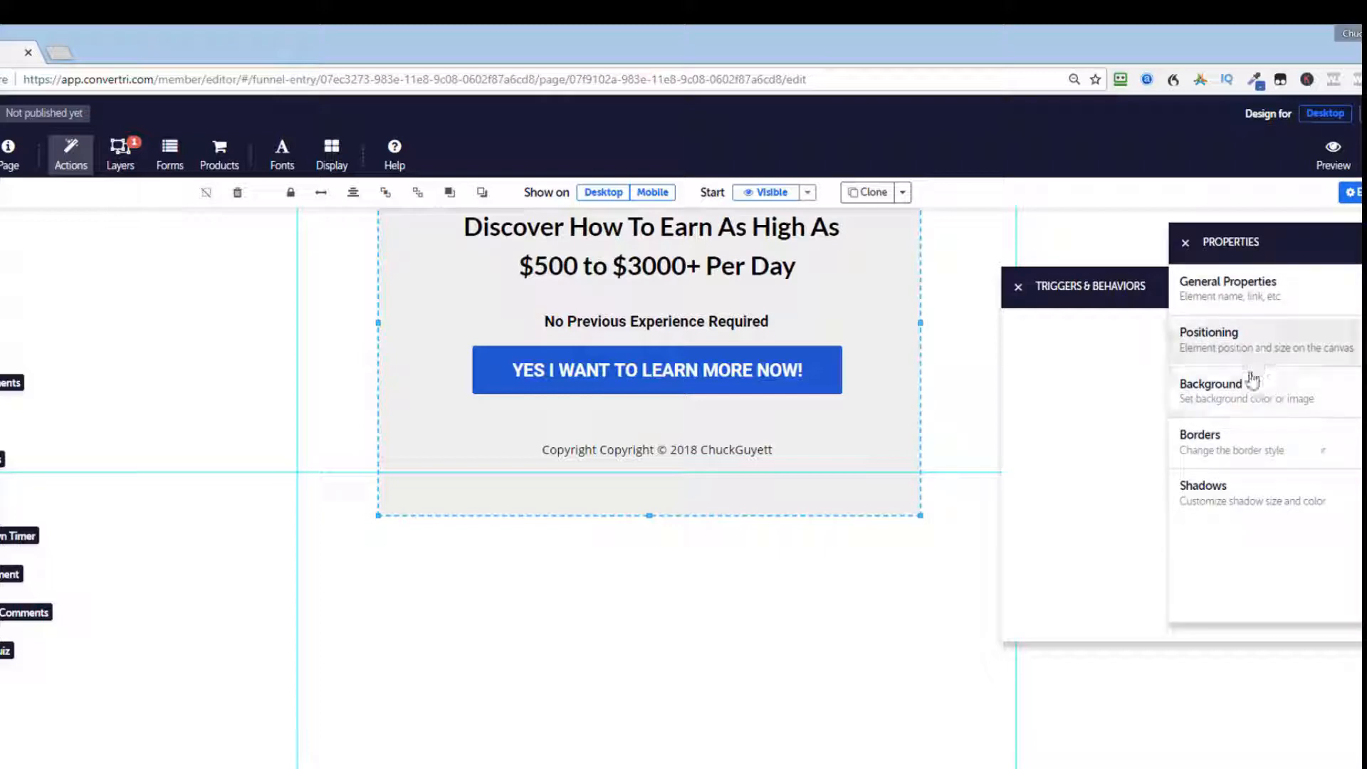
{"action": "left_click", "coordinate": [1246, 396]}
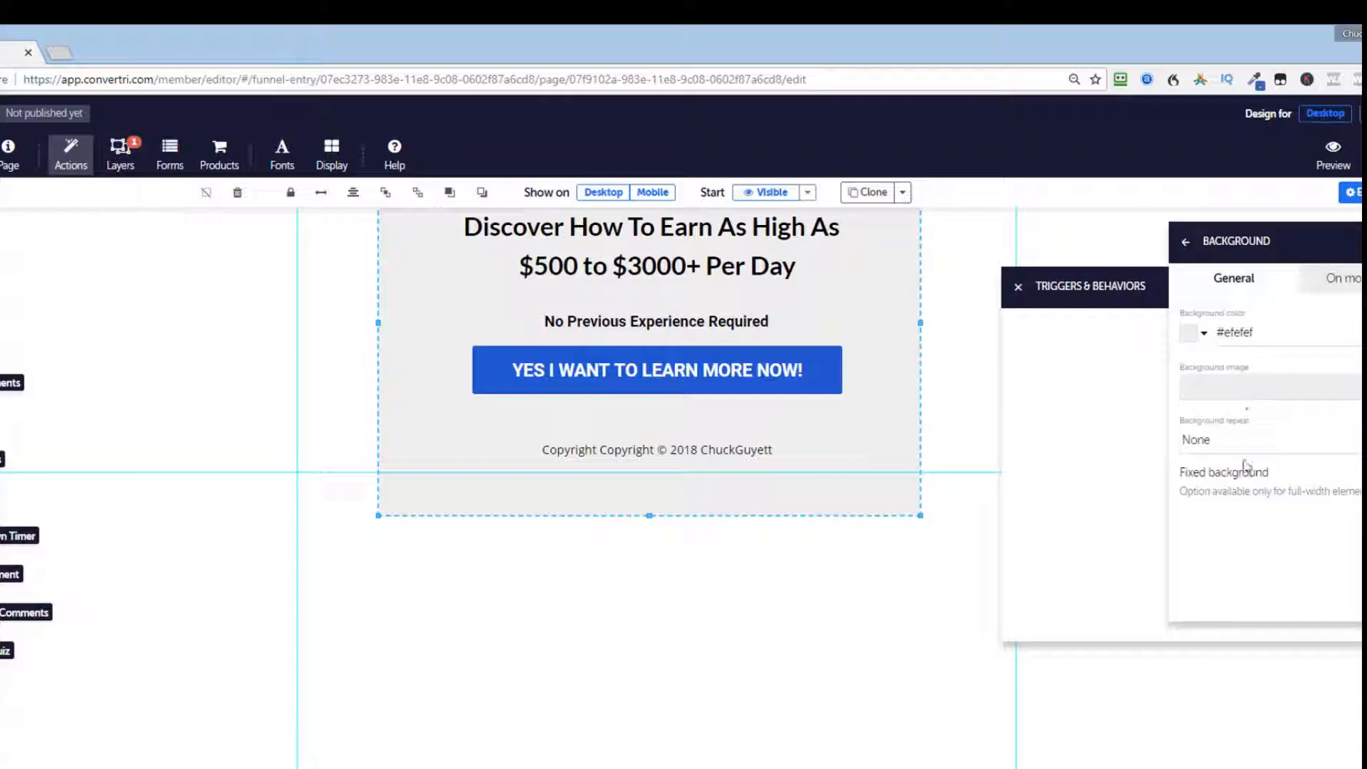
{"action": "left_click", "coordinate": [1187, 332]}
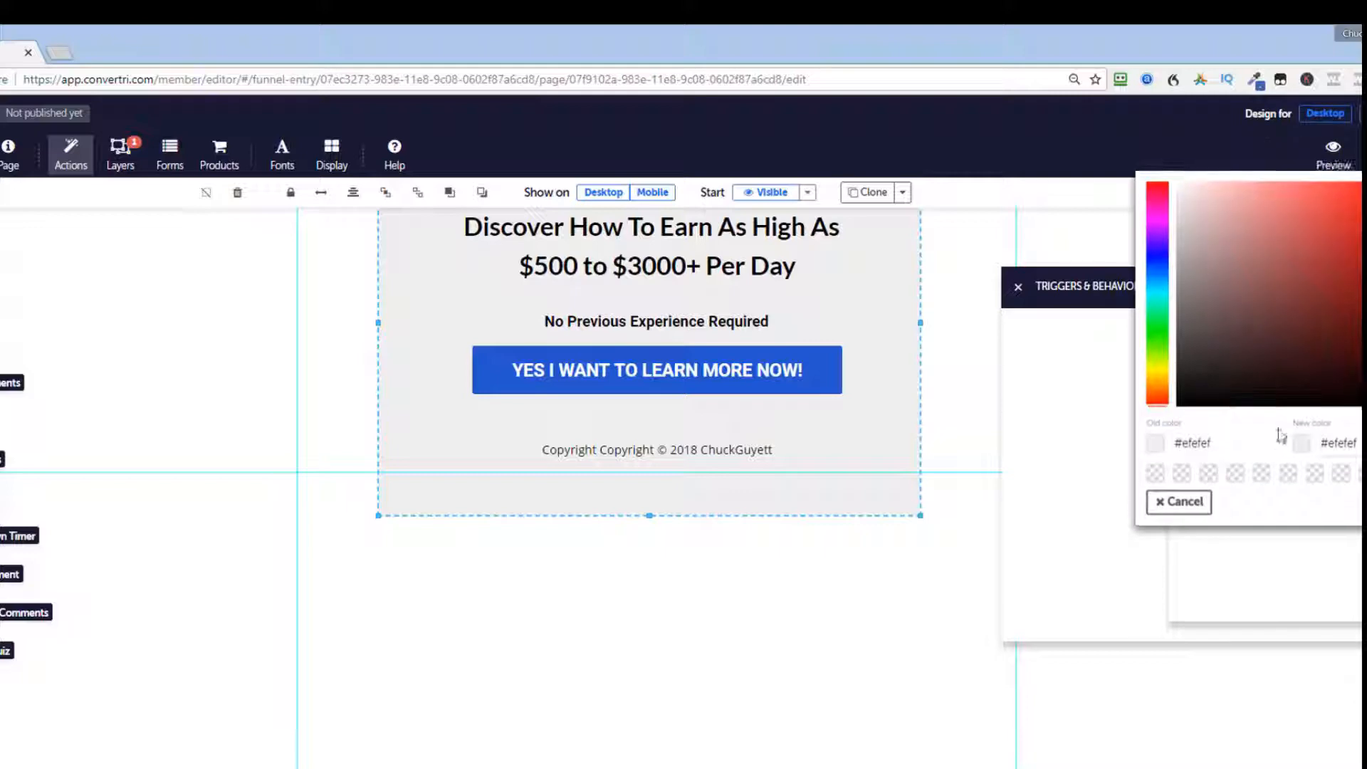
{"action": "left_click", "coordinate": [1348, 479]}
{"action": "left_click", "coordinate": [860, 587]}
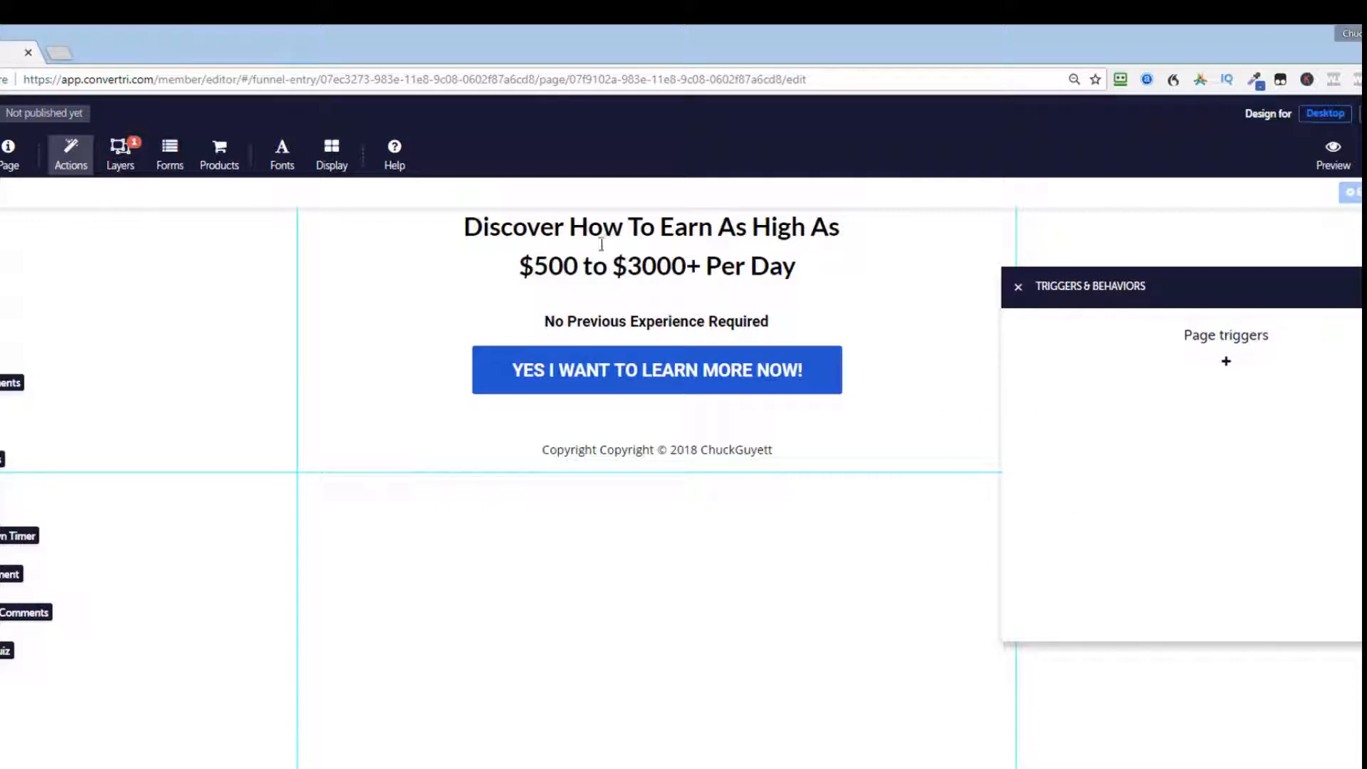
Step: Show the Test Optin layer and set the background color of the box behind its form to rgb(252, 249, 249)
{"action": "left_click", "coordinate": [121, 153]}
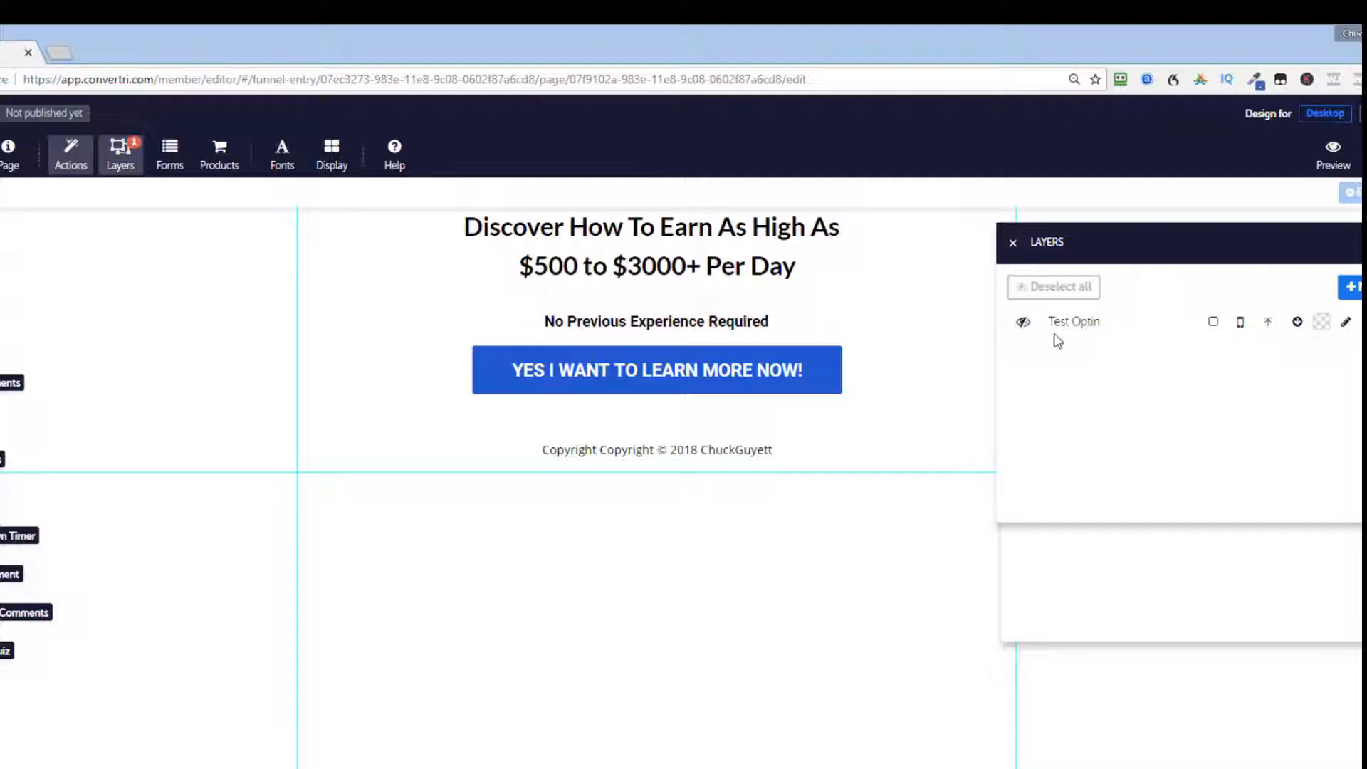
{"action": "left_click", "coordinate": [1023, 324]}
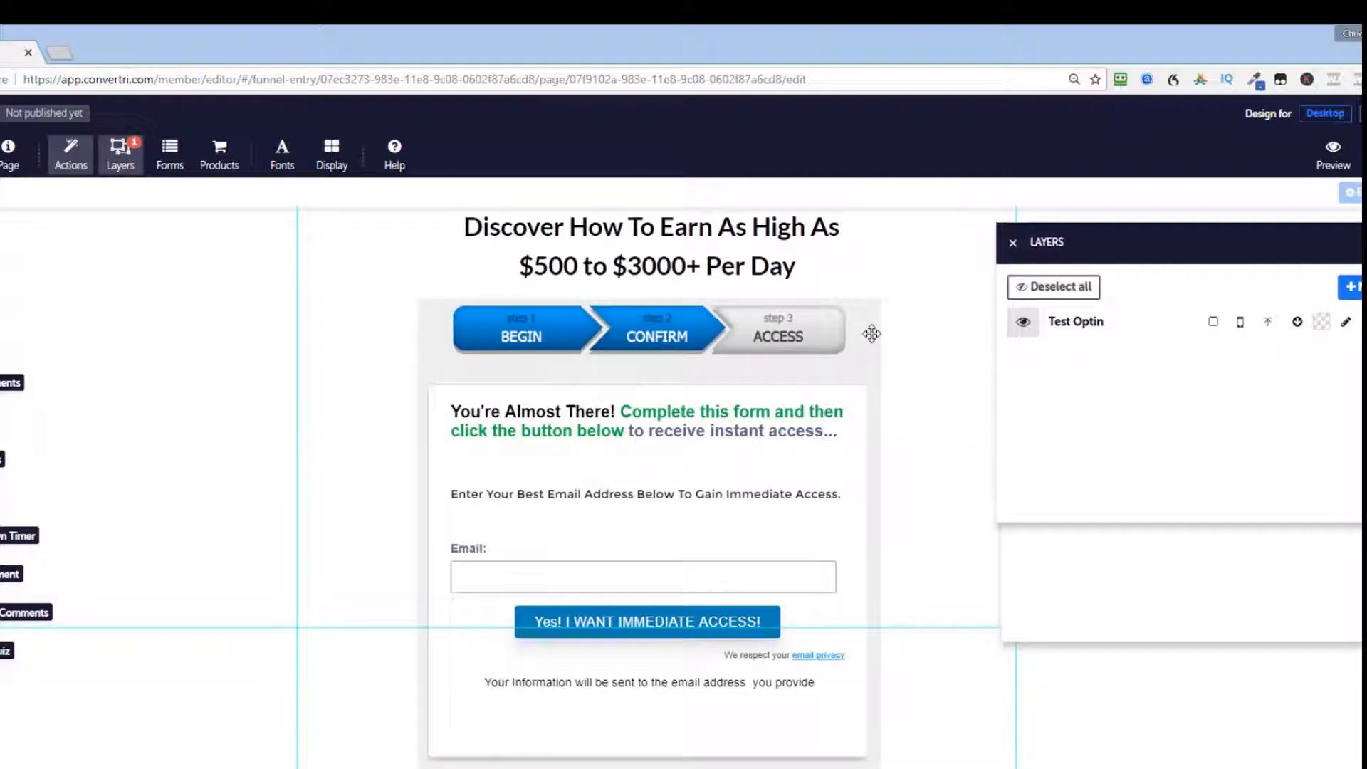
{"action": "left_click", "coordinate": [871, 333]}
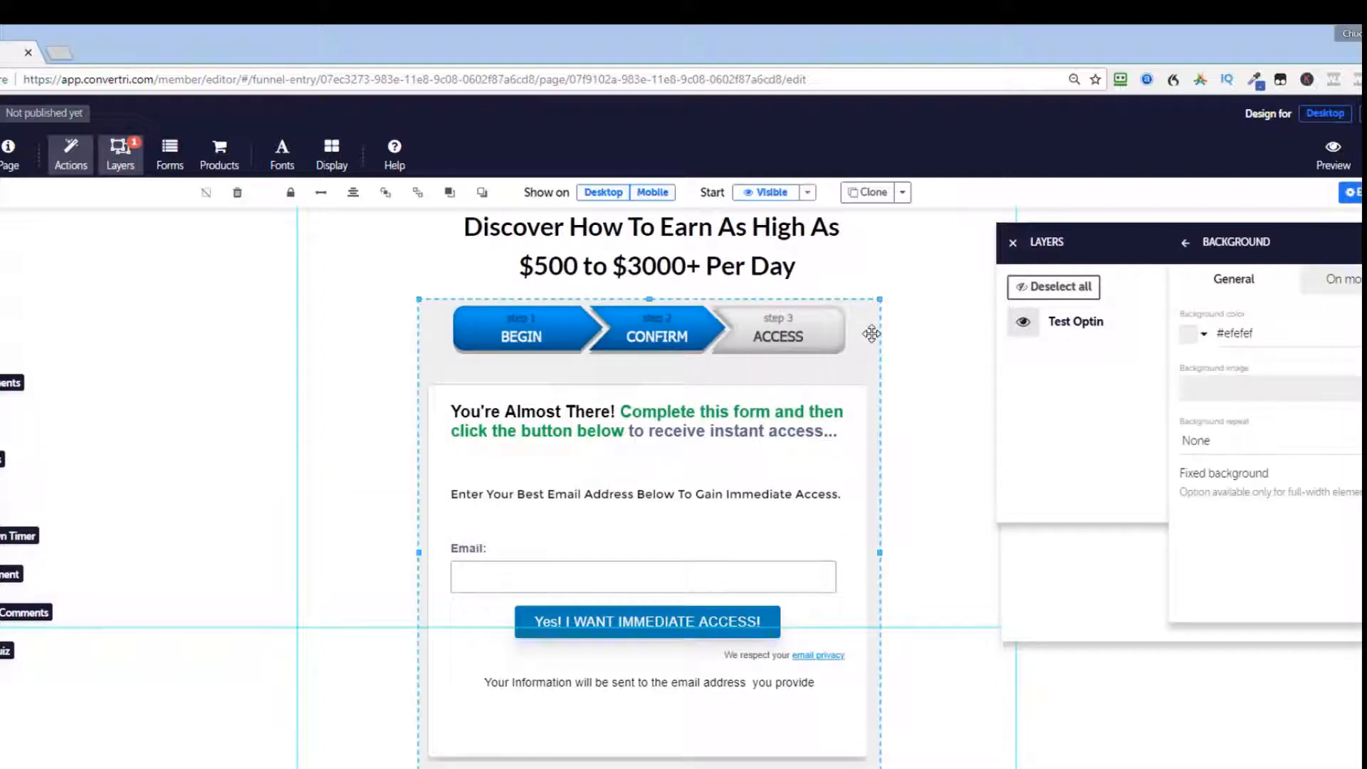
{"action": "left_click", "coordinate": [1189, 334]}
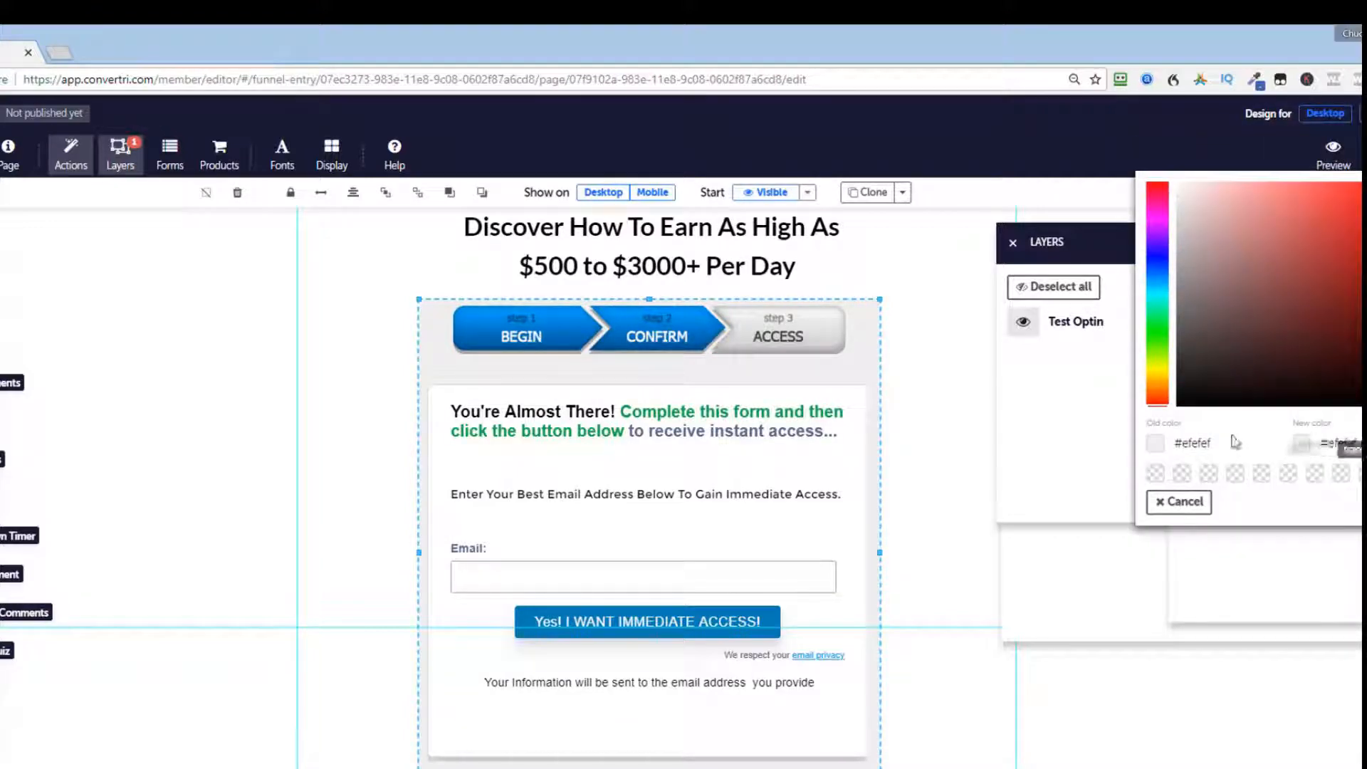
{"action": "left_click", "coordinate": [1183, 187]}
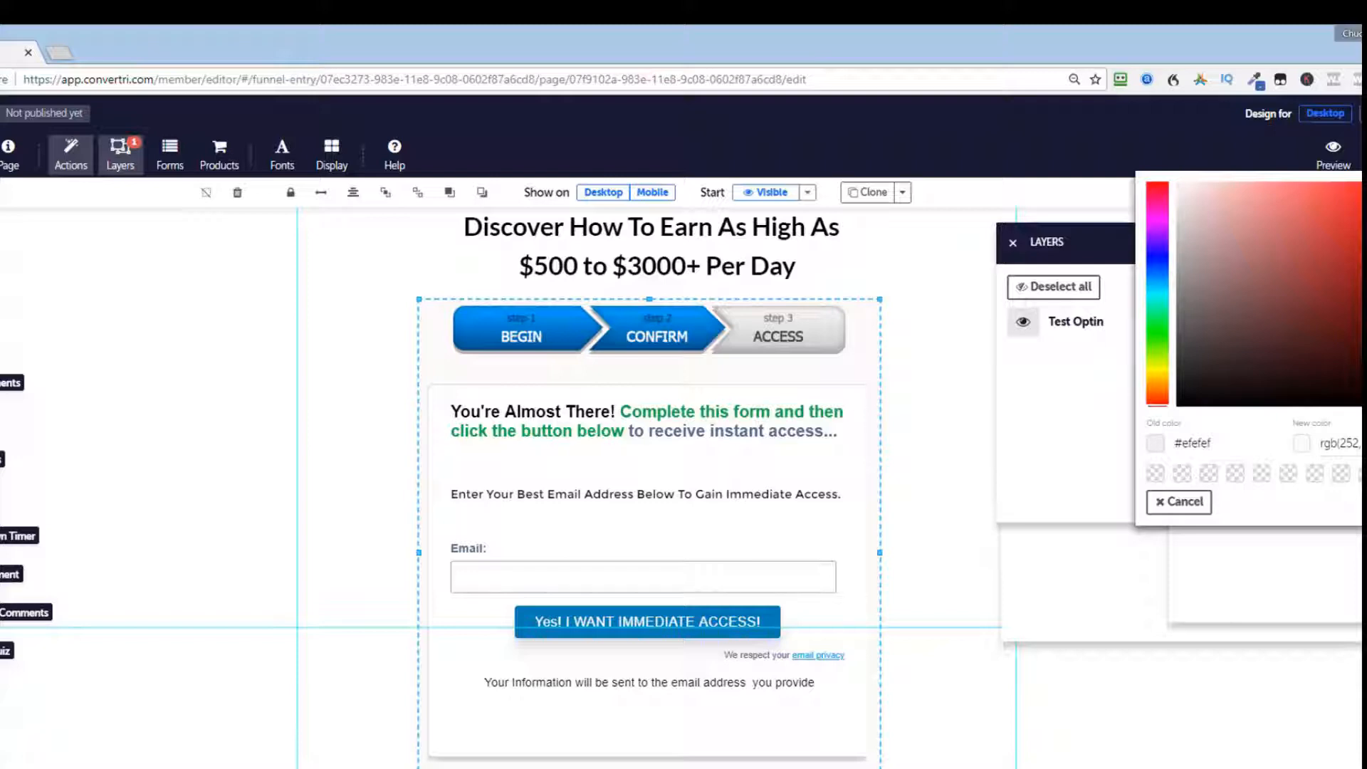
{"action": "left_click", "coordinate": [1361, 501]}
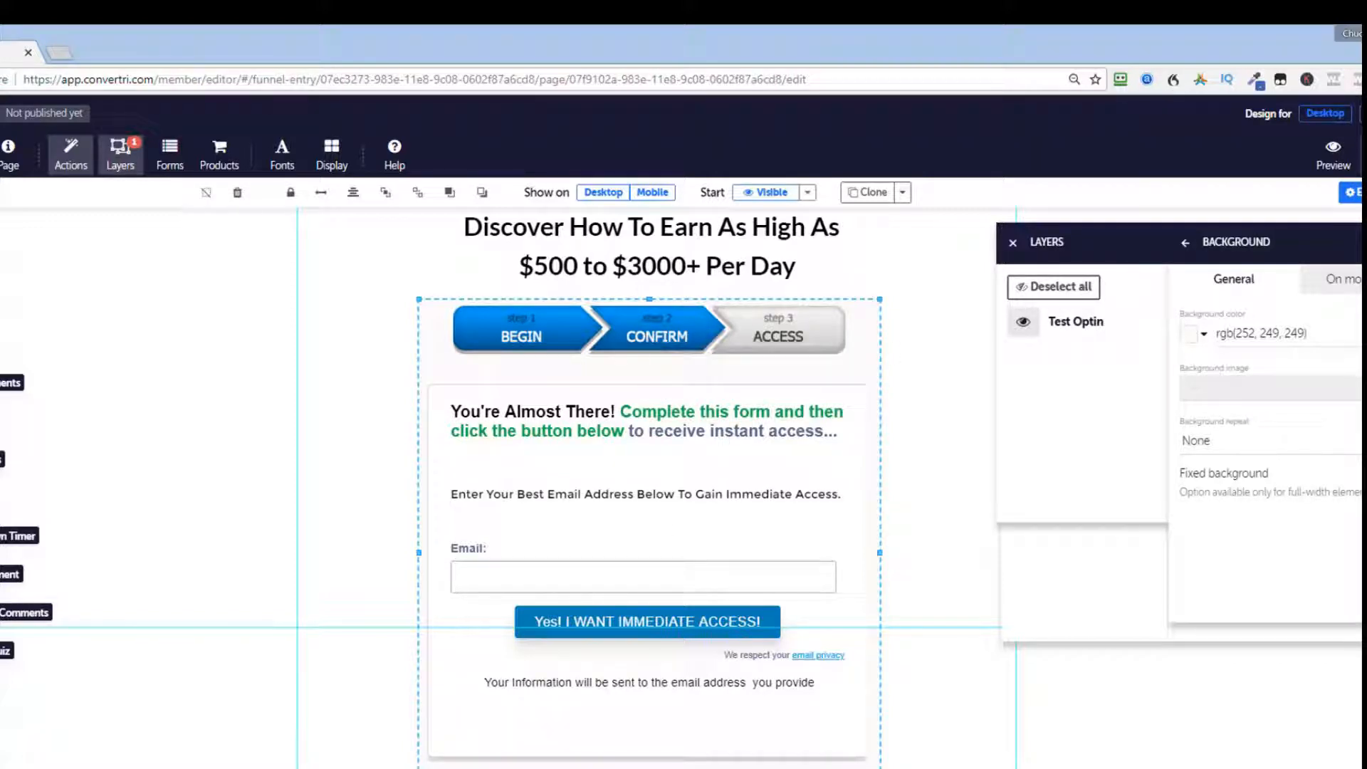
{"action": "left_click", "coordinate": [1360, 242]}
Step: Preview the page again and open the opt-in pop-up with the "YES I WANT TO LEARN MORE NOW!" button
{"action": "left_click", "coordinate": [1339, 158]}
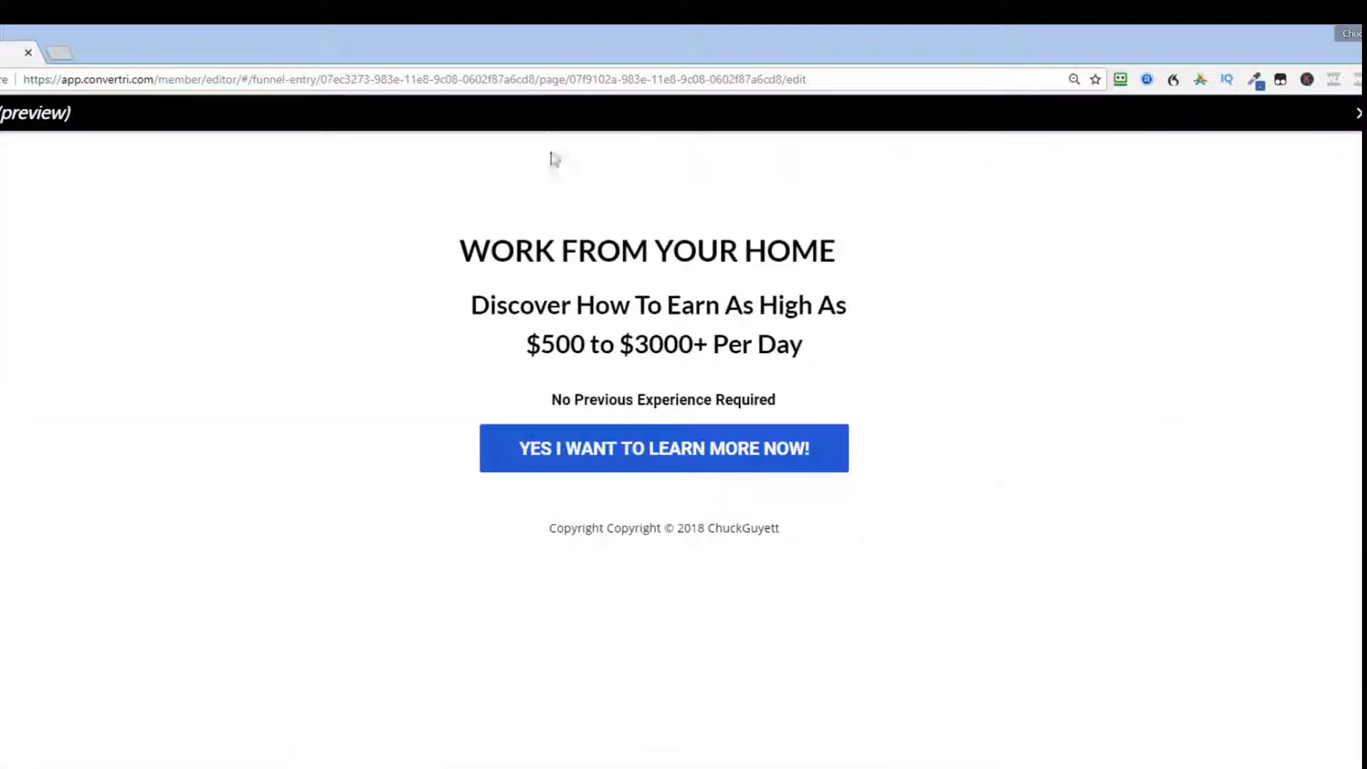
{"action": "left_click", "coordinate": [619, 455]}
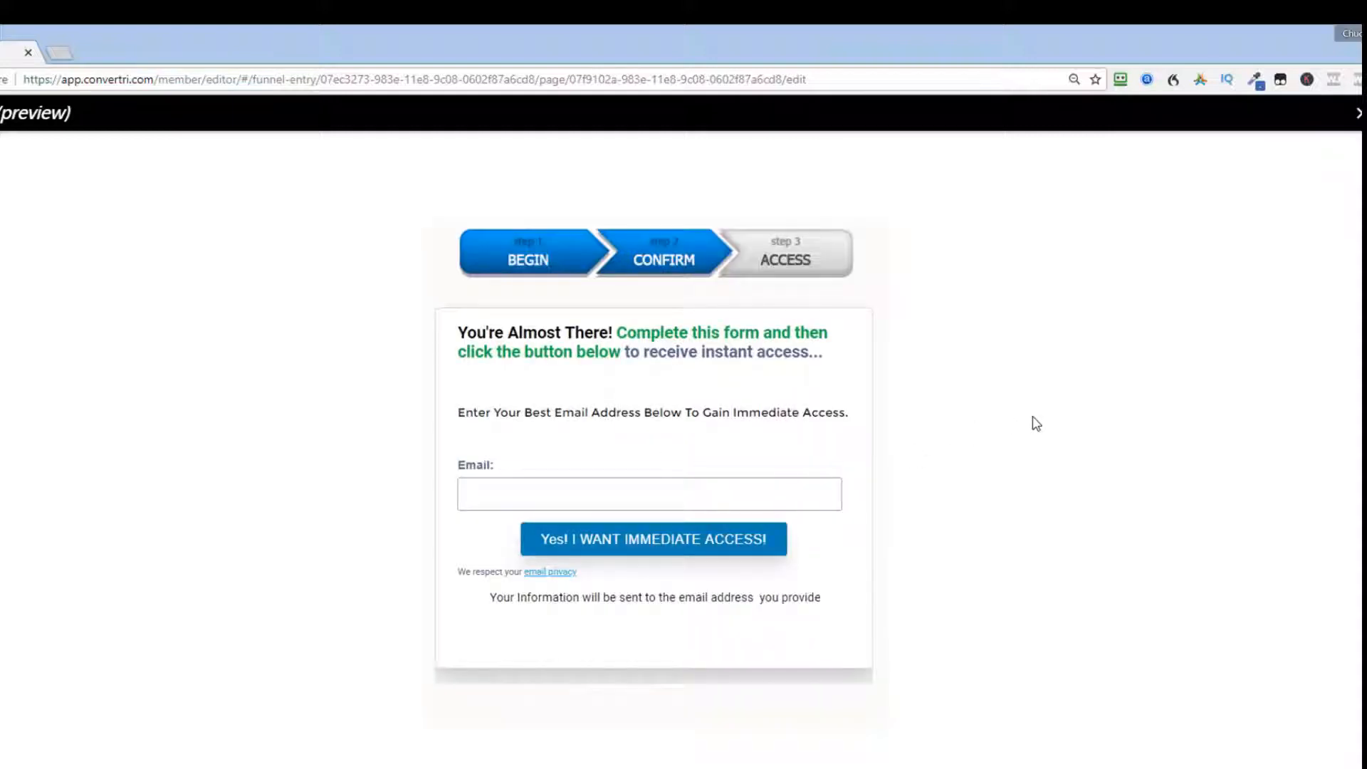